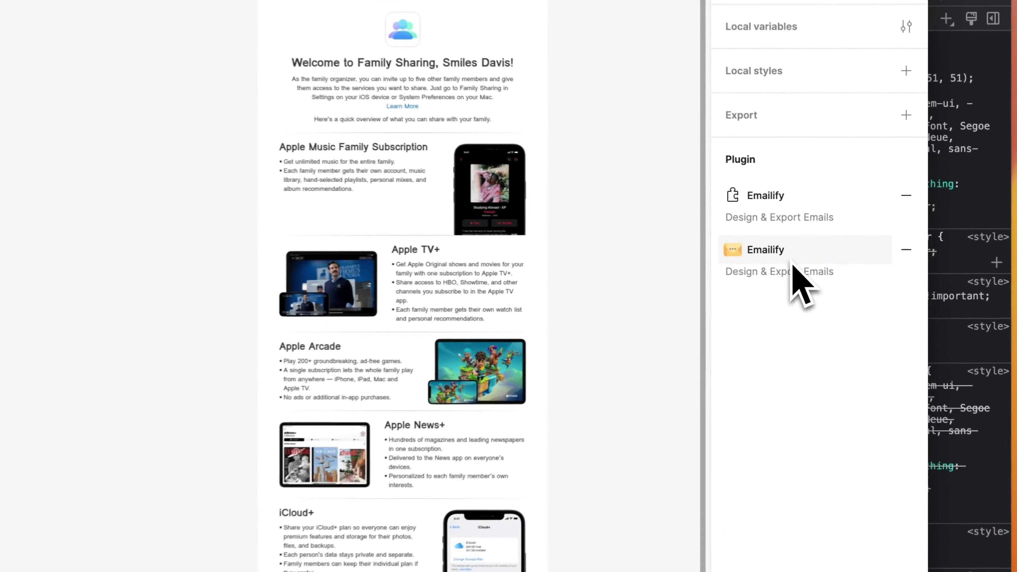
Create an Emailify email named 'Emailify Template' and insert a heading-and-paragraph block
{"action": "left_click", "coordinate": [837, 260]}
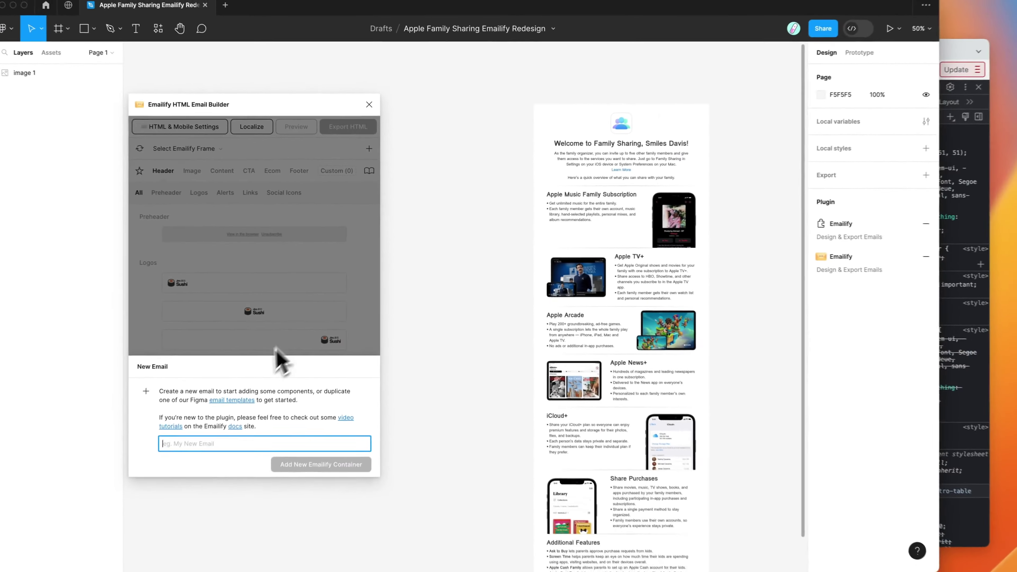
{"action": "type", "text": "Emailify Temp"}
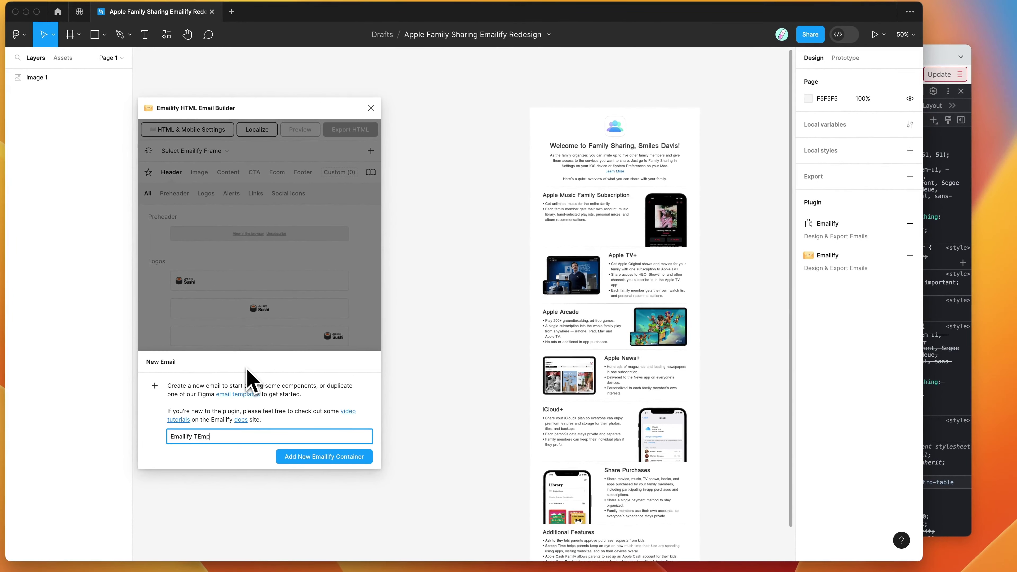
{"action": "type", "text": "late"}
{"action": "key", "text": "Return"}
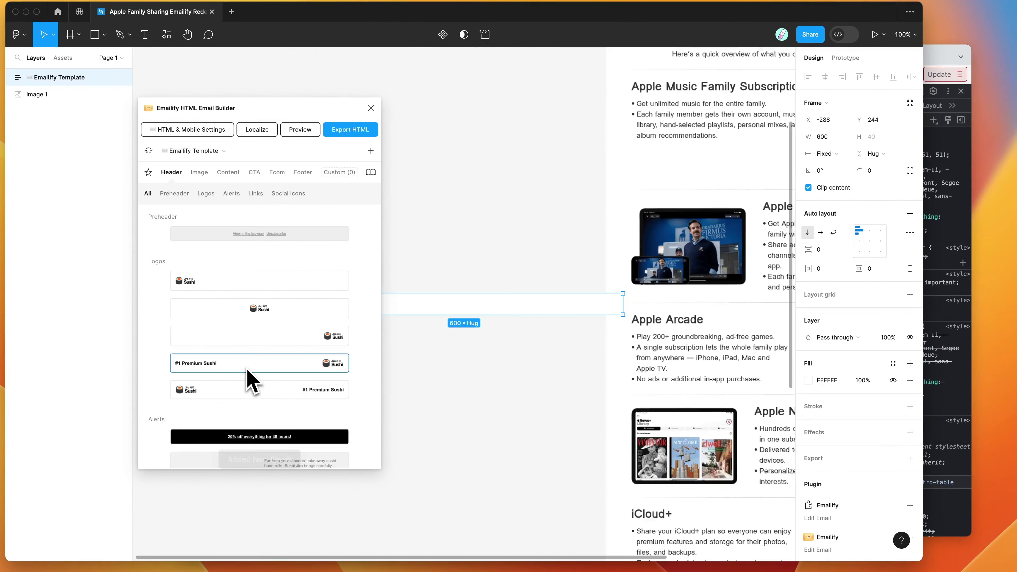
{"action": "scroll", "coordinate": [585, 227], "scroll_direction": "down", "scroll_amount": 5}
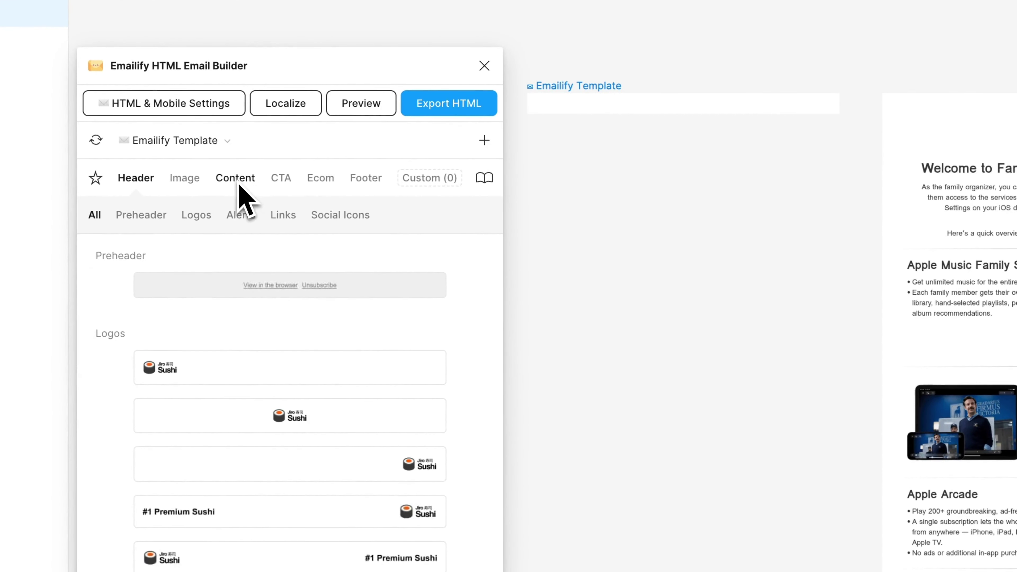
{"action": "scroll", "coordinate": [336, 307], "scroll_direction": "down", "scroll_amount": 2}
{"action": "left_click", "coordinate": [311, 330]}
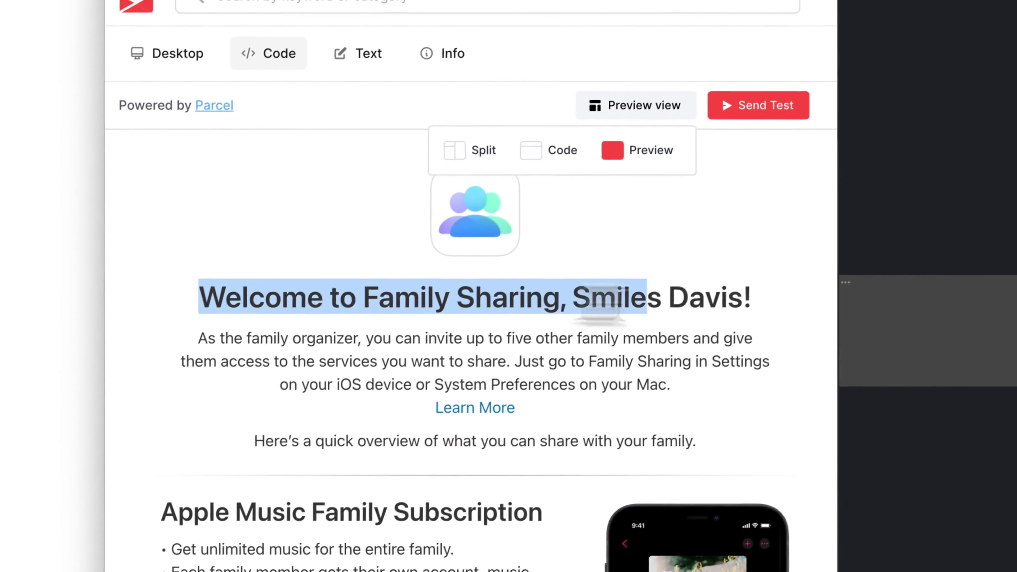
Retitle the heading 'Welcome to Family Sharing!' and inspect the reference headline's styles (600 weight, 40px)
{"action": "left_click_drag", "start_coordinate": [600, 305], "coordinate": [724, 302]}
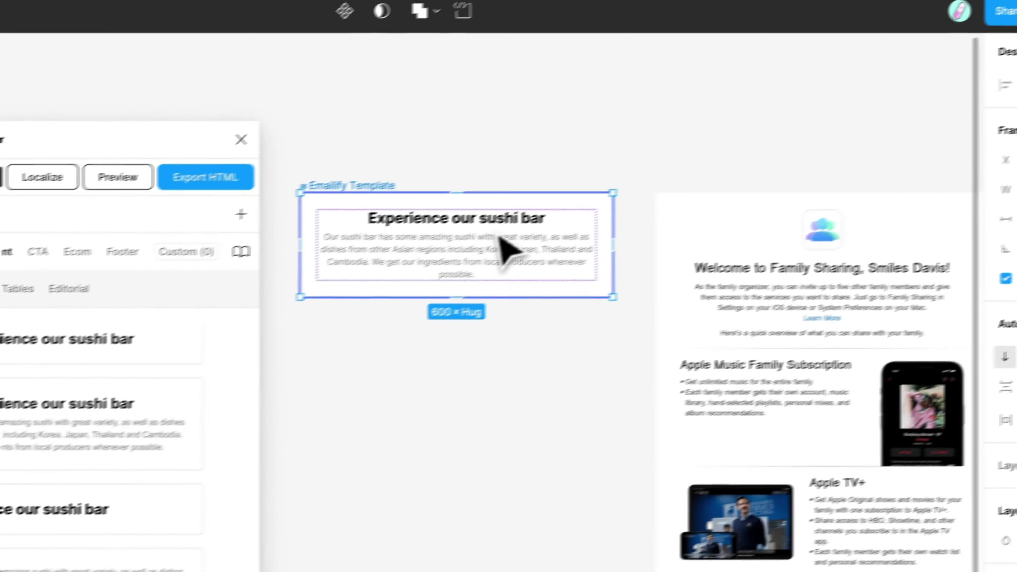
{"action": "double_click", "coordinate": [461, 232]}
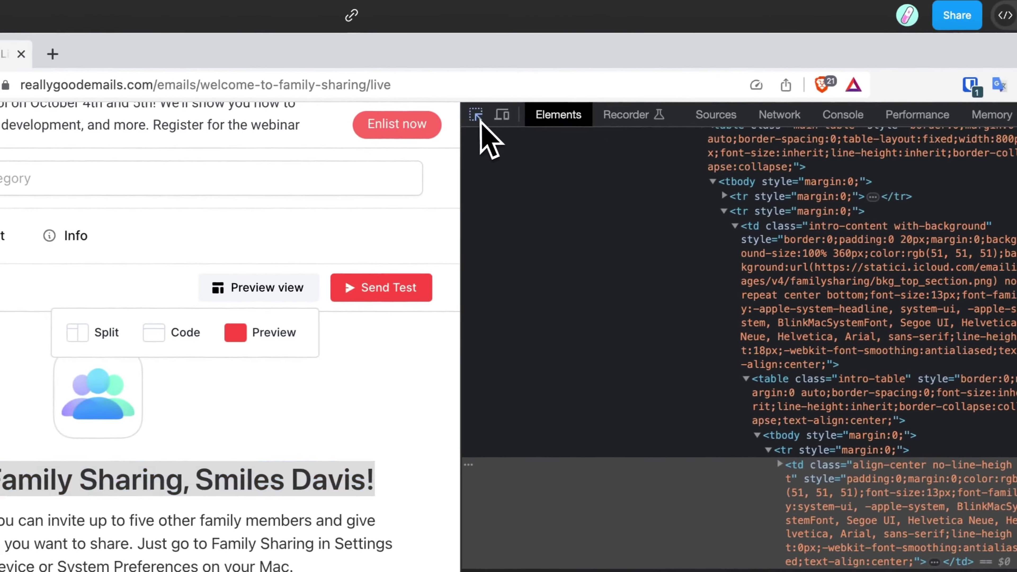
{"action": "left_click", "coordinate": [440, 121]}
{"action": "left_click", "coordinate": [196, 484]}
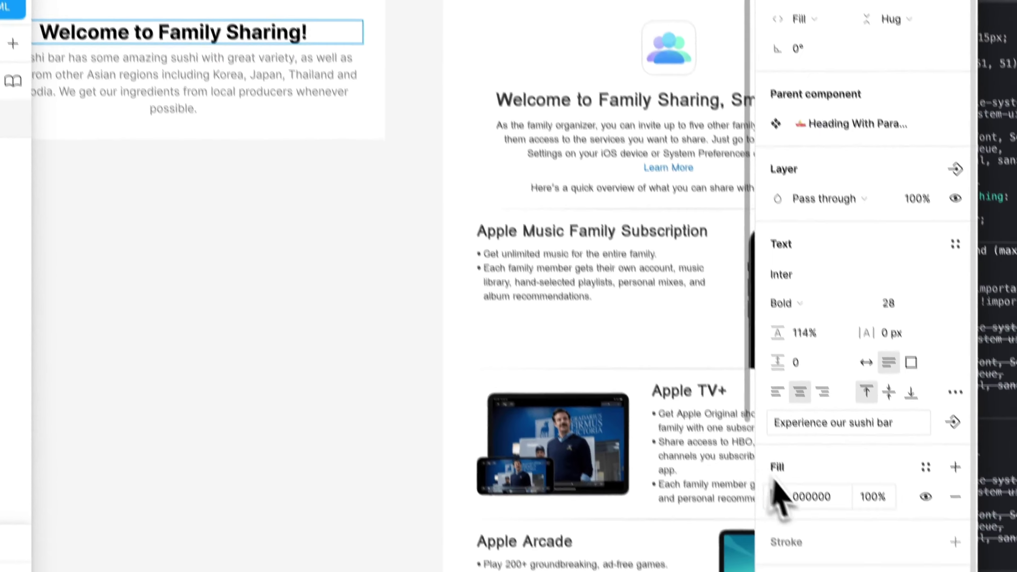
Style the heading in Helvetica Regular with fill colour 333333
{"action": "left_click", "coordinate": [791, 461]}
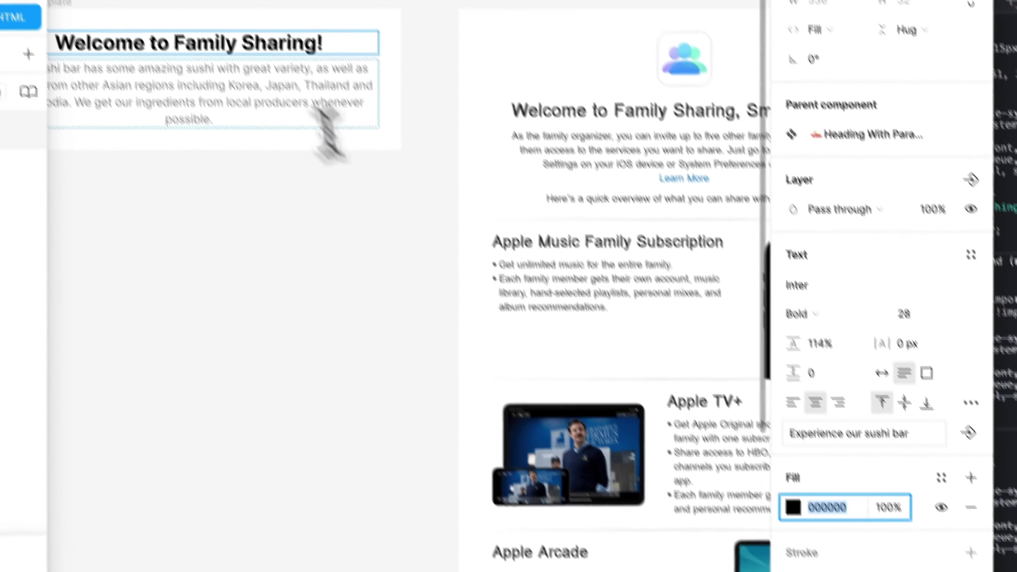
{"action": "type", "text": "333333"}
{"action": "key", "text": "Return"}
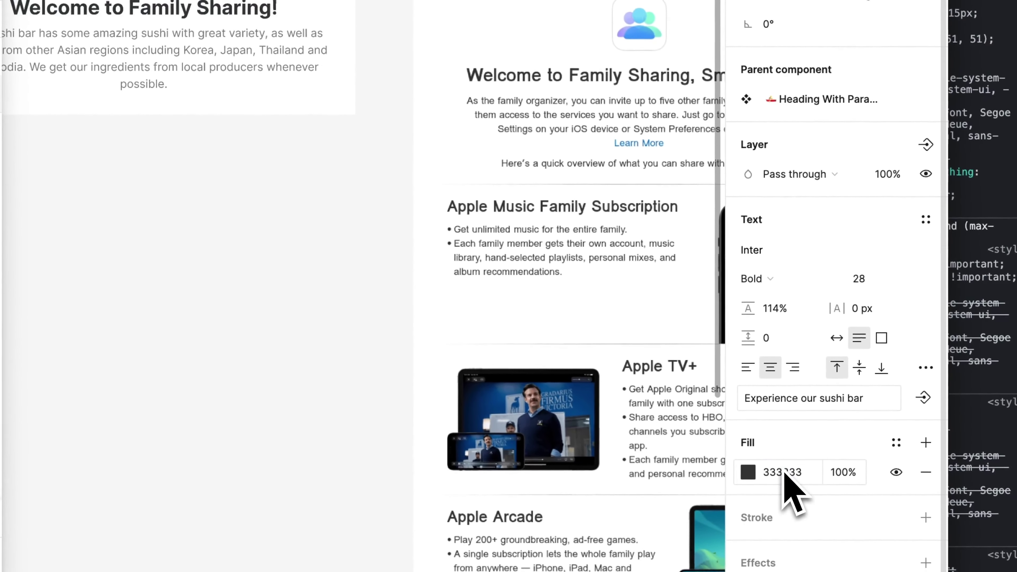
{"action": "scroll", "coordinate": [328, 281], "scroll_direction": "left", "scroll_amount": 3}
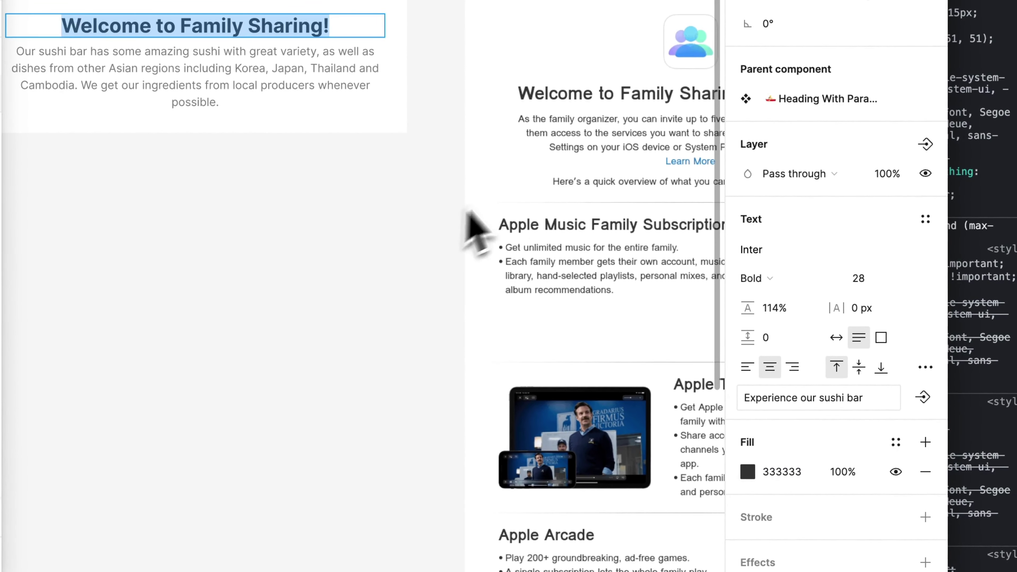
{"action": "left_click", "coordinate": [775, 278]}
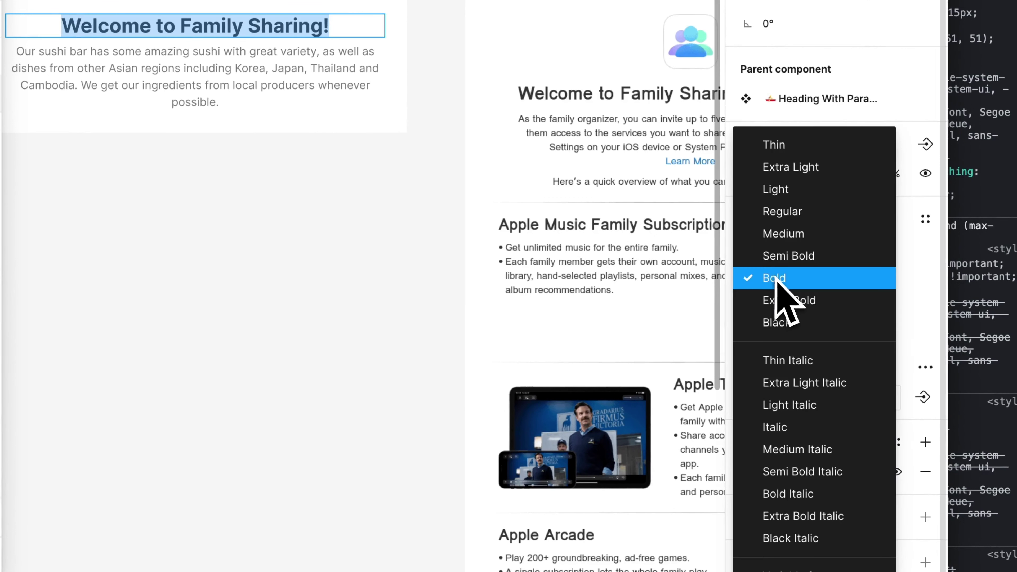
{"action": "left_click", "coordinate": [787, 212]}
{"action": "type", "text": "helvet"}
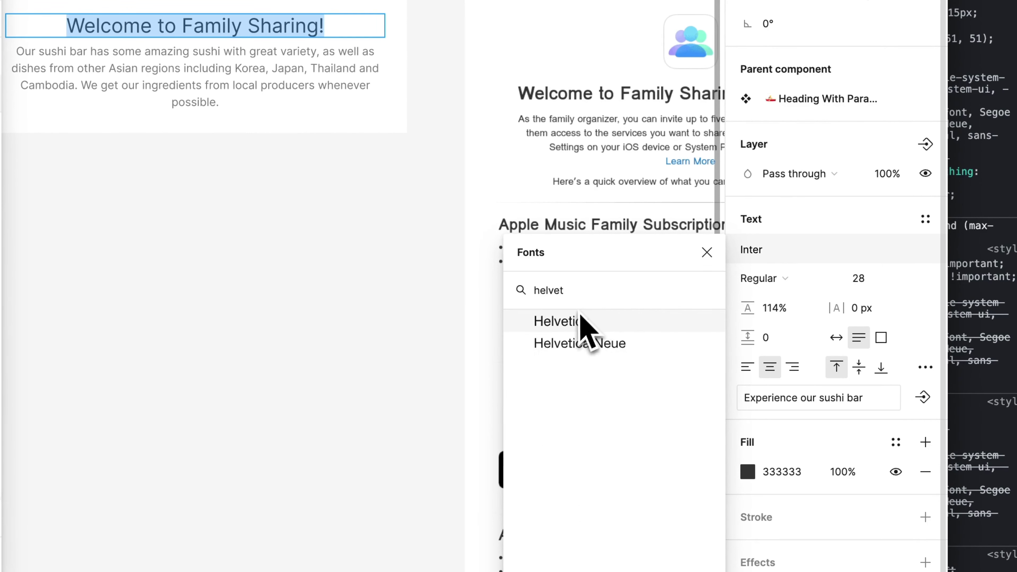
{"action": "left_click", "coordinate": [580, 318]}
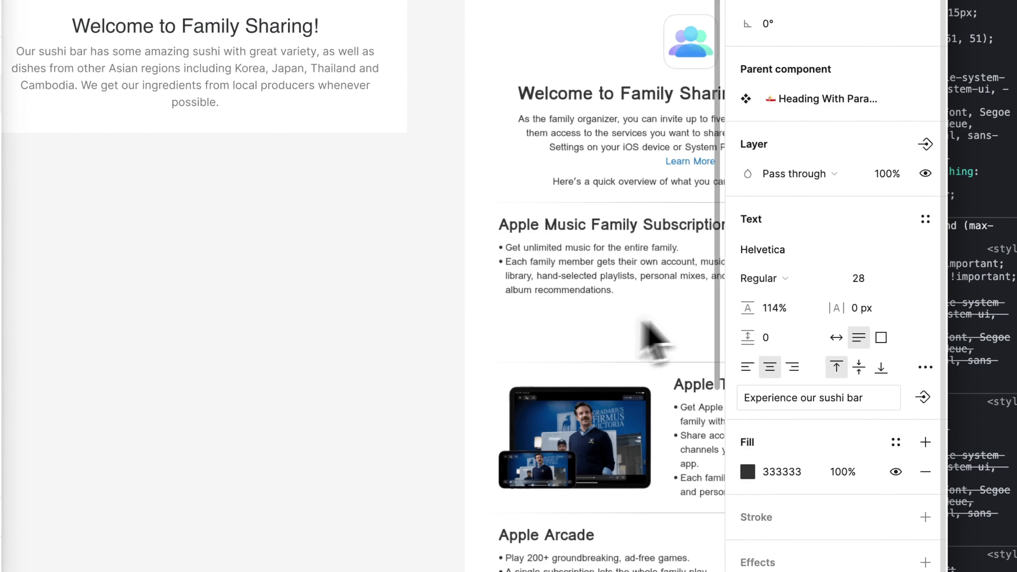
{"action": "left_click", "coordinate": [789, 281]}
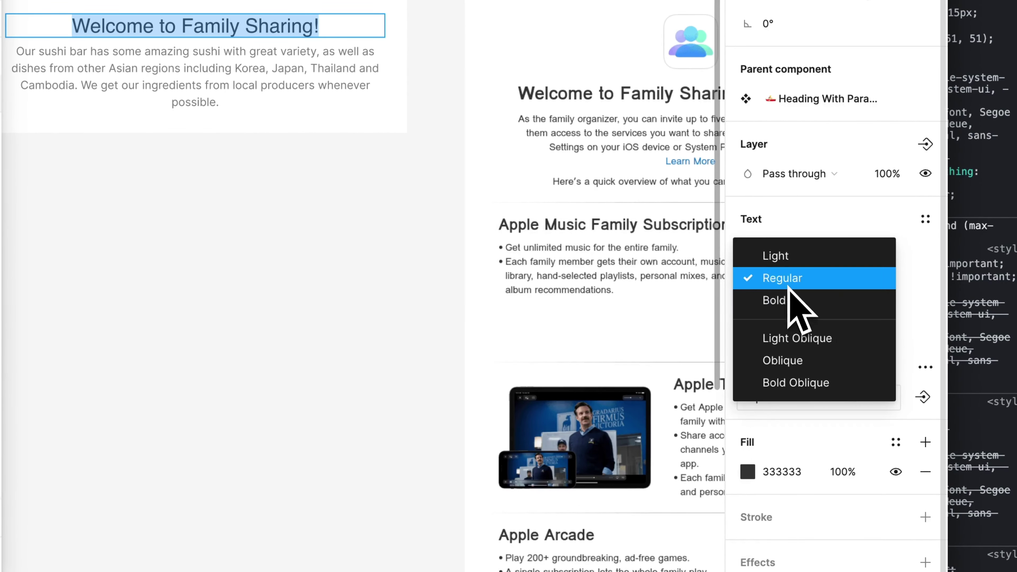
{"action": "left_click", "coordinate": [788, 286]}
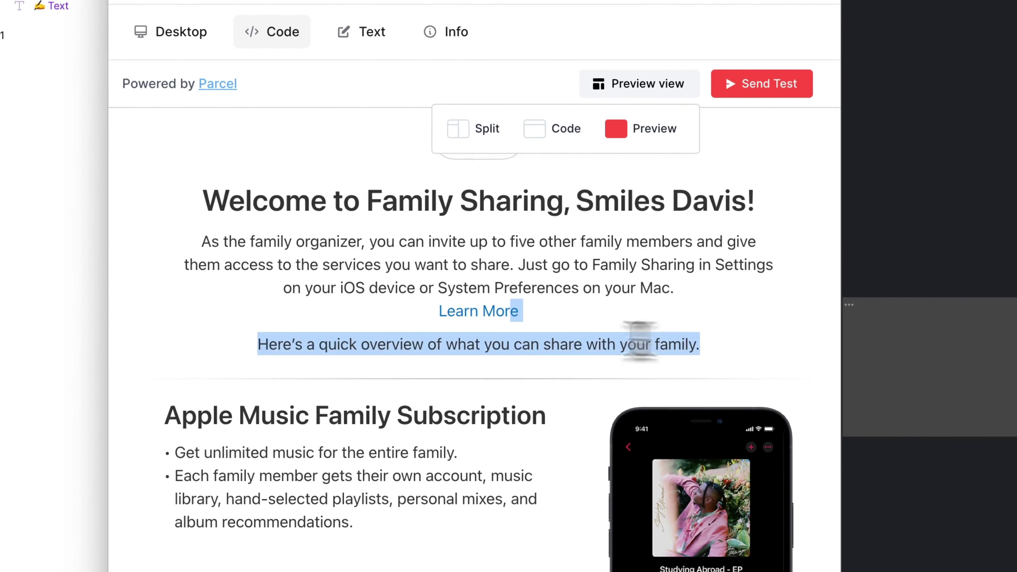
Replace the placeholder paragraph with the Family Sharing intro text and colour Learn More 4697D6
{"action": "left_click_drag", "start_coordinate": [204, 241], "coordinate": [591, 311]}
{"action": "key", "text": "ctrl+c"}
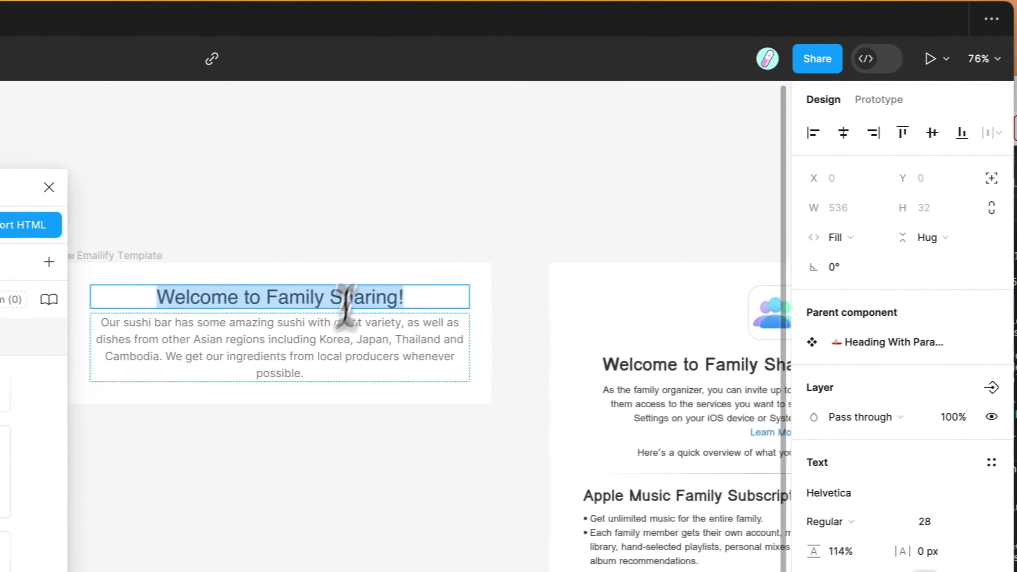
{"action": "double_click", "coordinate": [311, 356]}
{"action": "key", "text": "ctrl+v"}
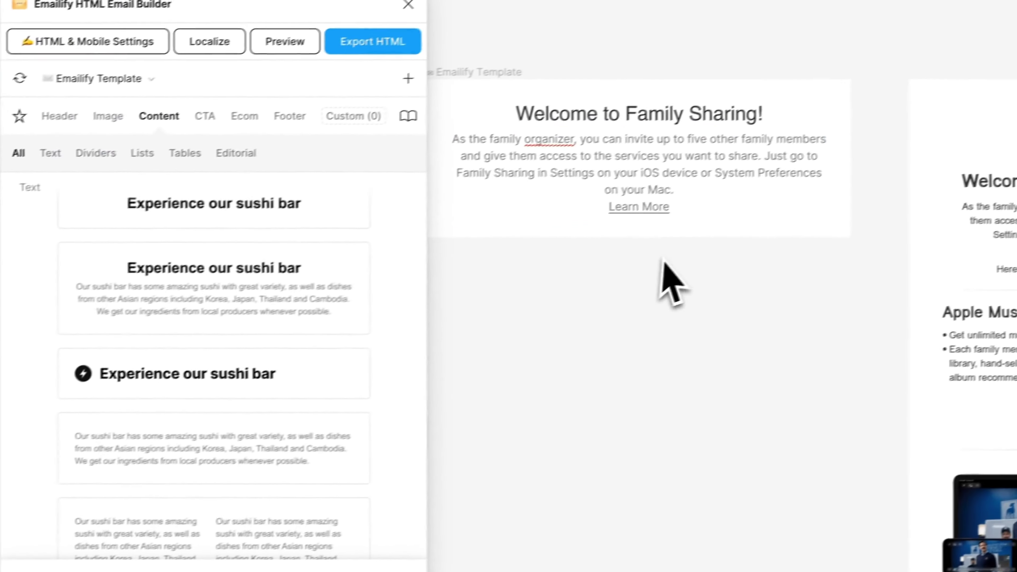
{"action": "left_click_drag", "start_coordinate": [645, 215], "coordinate": [592, 215]}
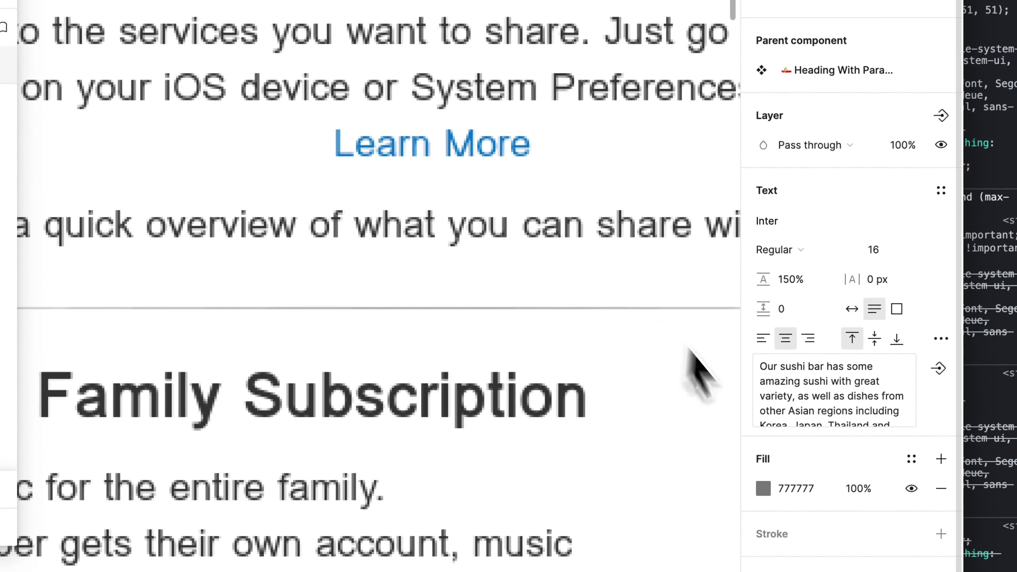
{"action": "left_click", "coordinate": [763, 489]}
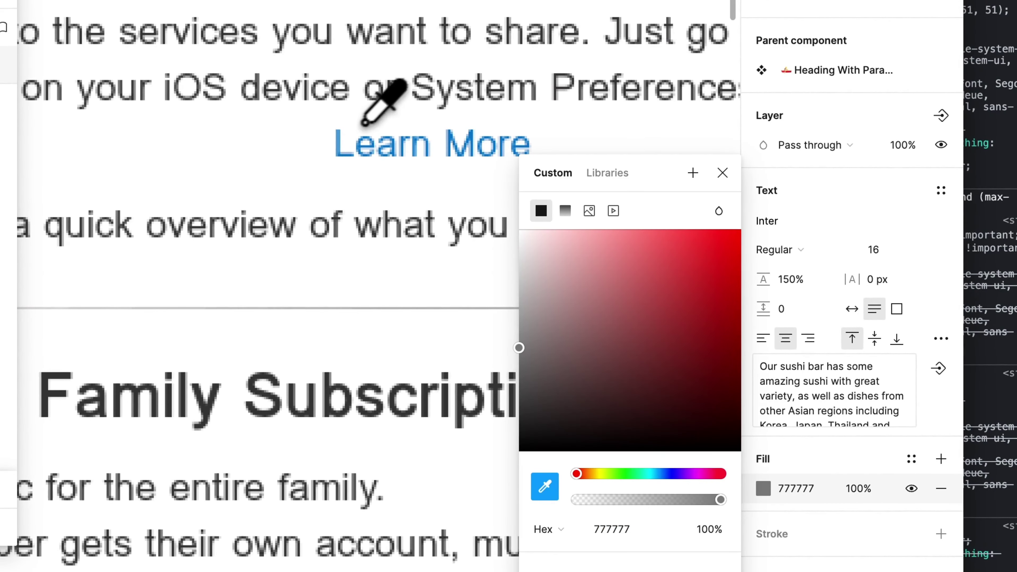
{"action": "left_click", "coordinate": [711, 182]}
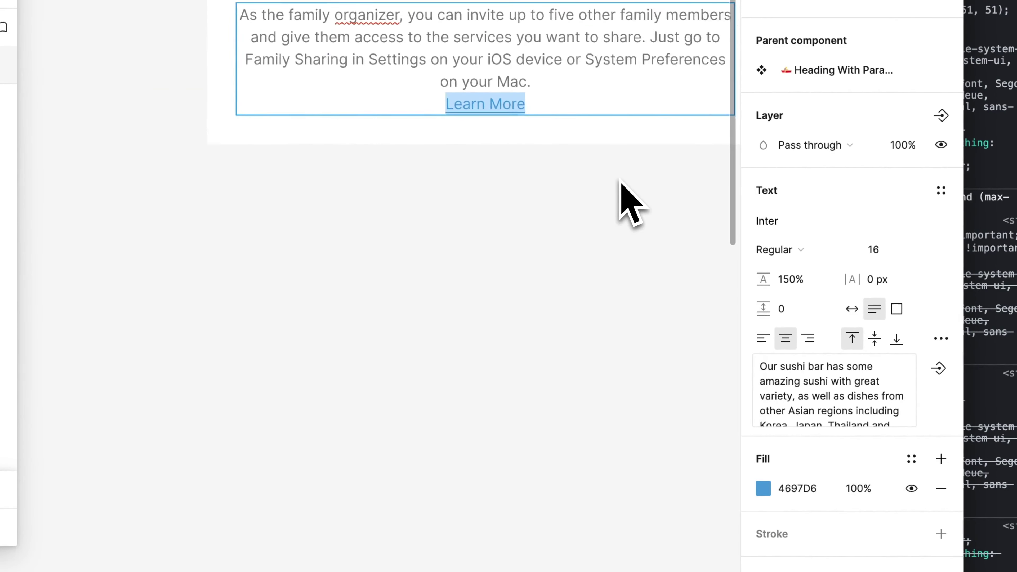
Lower the paragraph's font size and inspect the reference intro paragraph's styles
{"action": "key", "text": "super+a"}
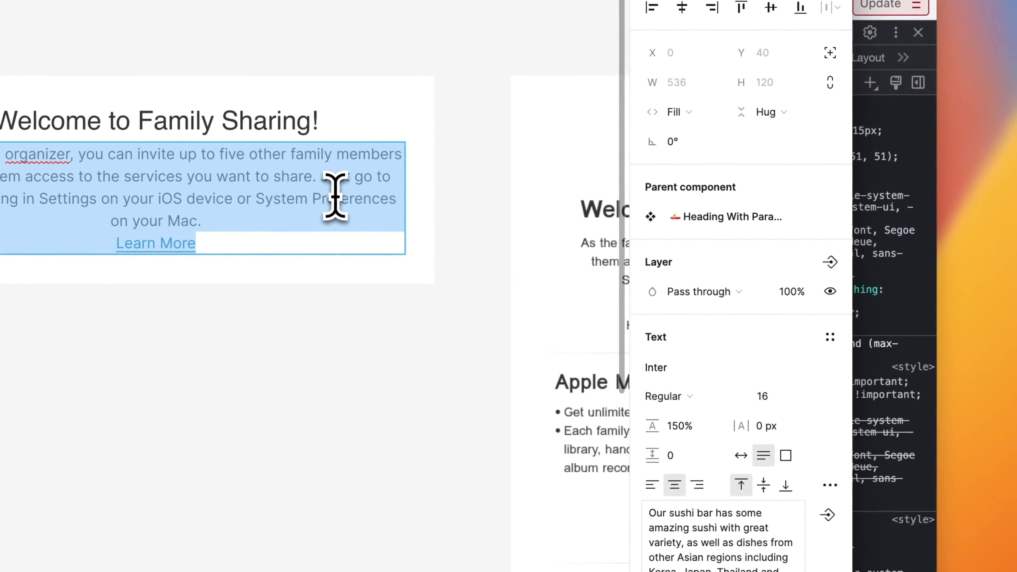
{"action": "key", "text": "Down"}
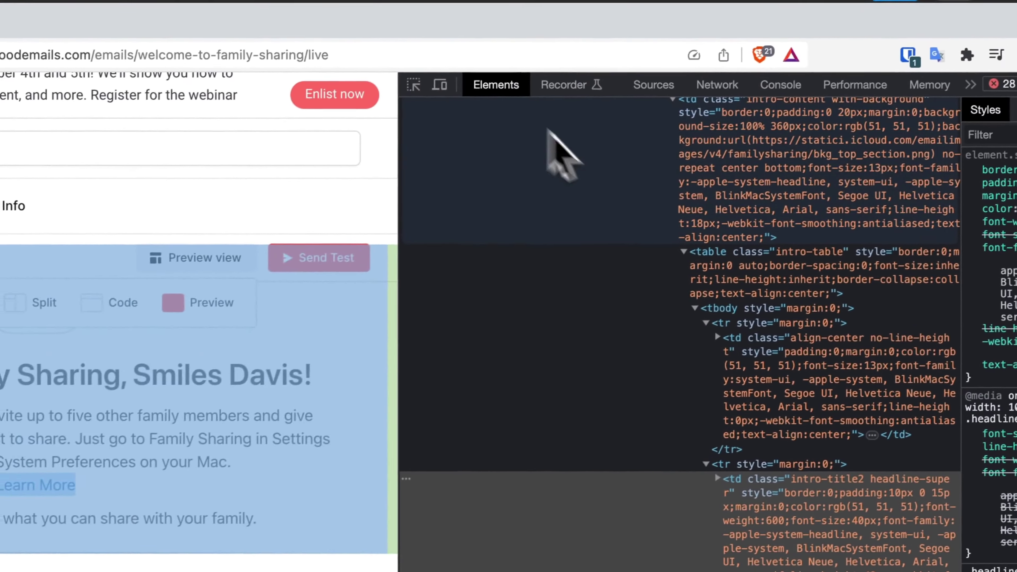
{"action": "left_click", "coordinate": [413, 84]}
{"action": "left_click", "coordinate": [300, 445]}
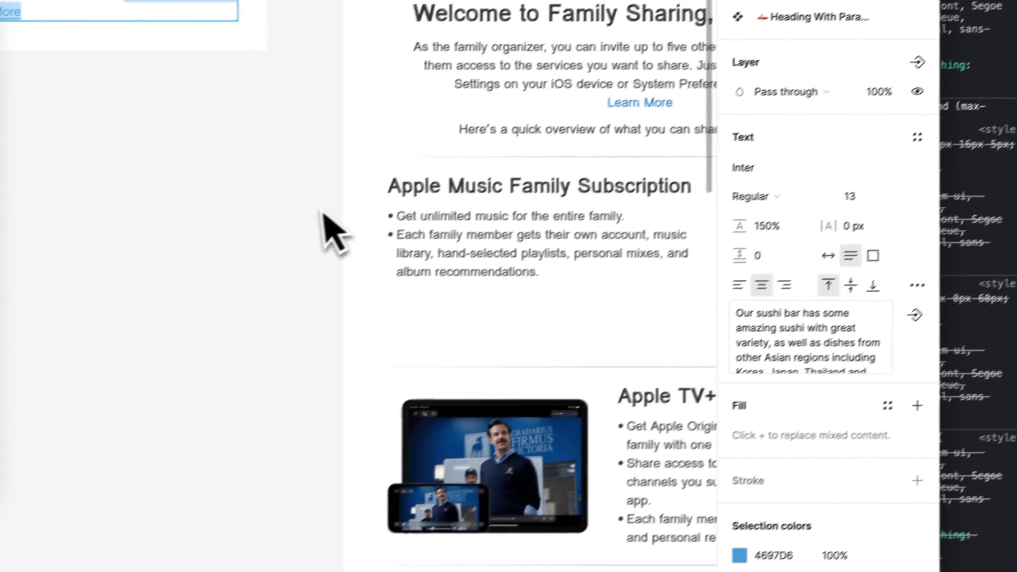
Change the paragraph's grey text colour from 777777 to 333333
{"action": "left_click", "coordinate": [755, 487]}
{"action": "type", "text": "333333"}
{"action": "key", "text": "Return"}
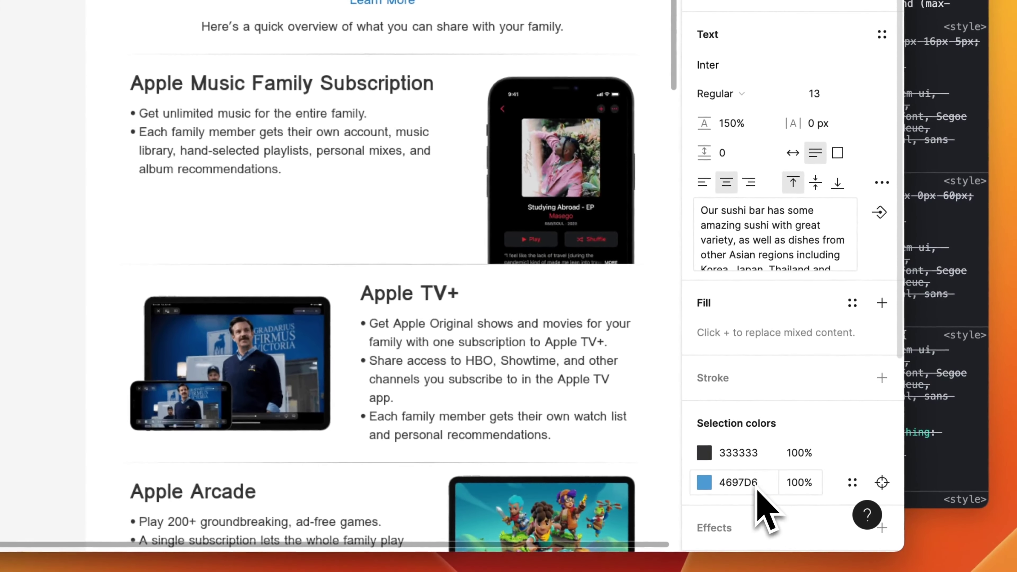
{"action": "scroll", "coordinate": [352, 268], "scroll_direction": "right", "scroll_amount": 3}
{"action": "scroll", "coordinate": [351, 267], "scroll_direction": "down", "scroll_amount": 1}
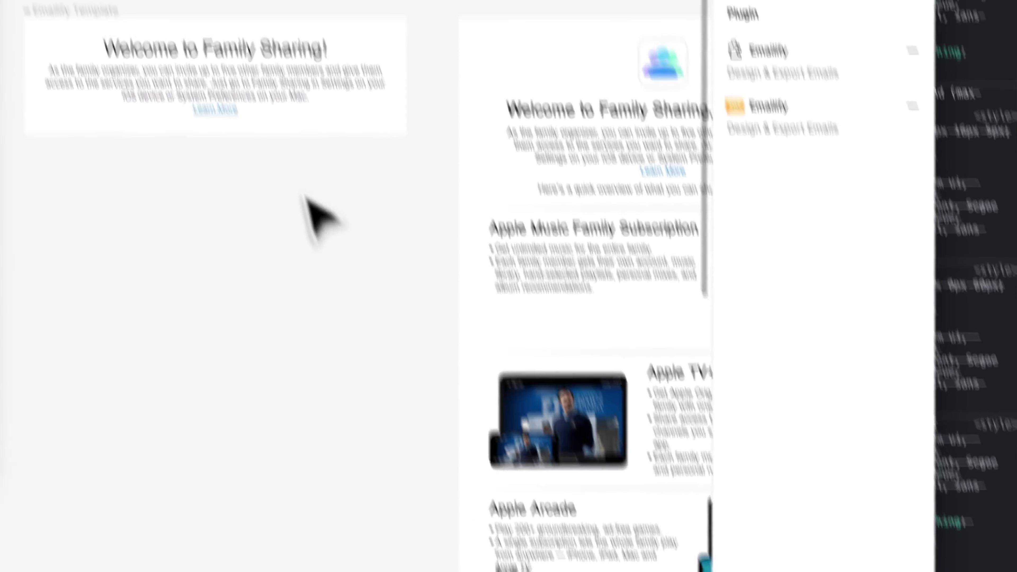
Duplicate the intro paragraph below itself and begin editing the copy and block spacing
{"action": "left_click", "coordinate": [352, 220]}
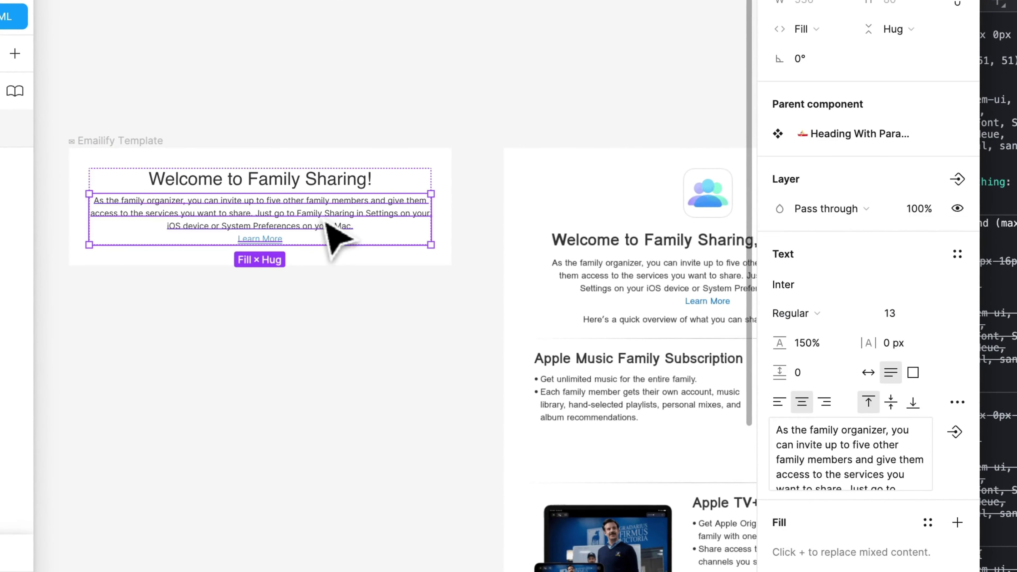
{"action": "key", "text": "ctrl+d"}
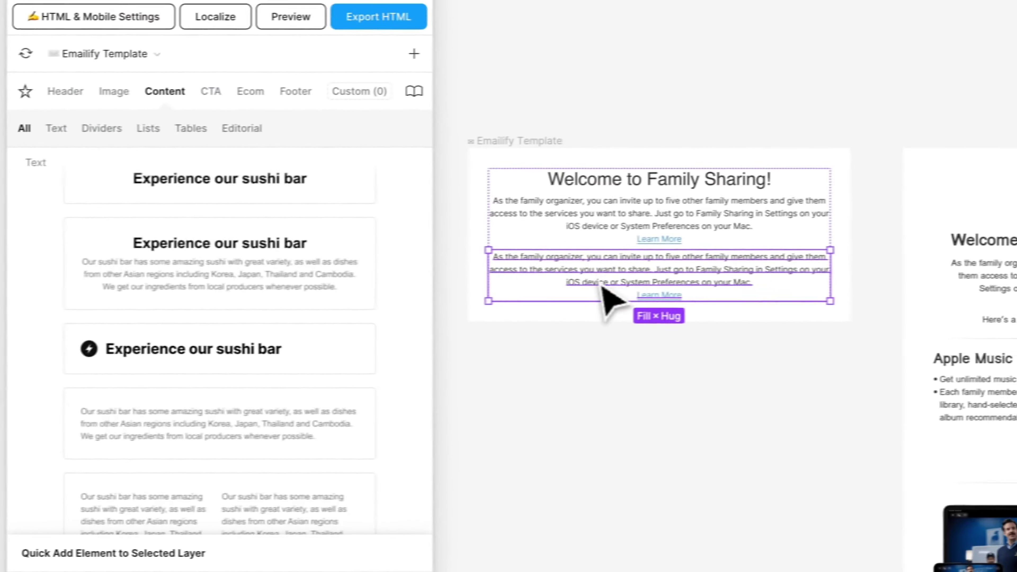
{"action": "double_click", "coordinate": [581, 290]}
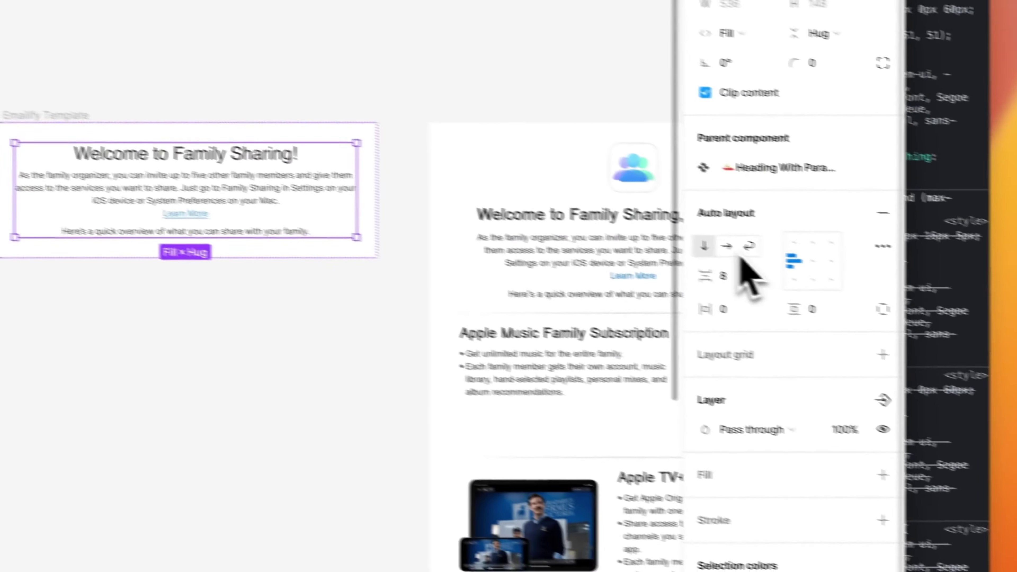
{"action": "left_click", "coordinate": [725, 276]}
Set block spacing to 10 and select the Apple Music heading and bullets in the preview
{"action": "type", "text": "10"}
{"action": "key", "text": "Return"}
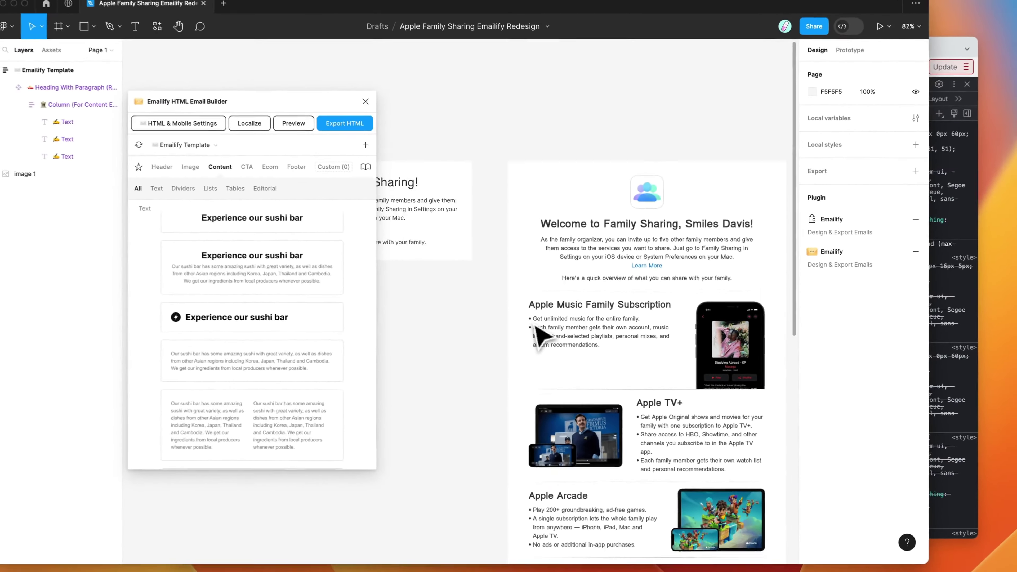
{"action": "scroll", "coordinate": [539, 334], "scroll_direction": "down", "scroll_amount": 5}
{"action": "scroll", "coordinate": [541, 336], "scroll_direction": "down", "scroll_amount": 2}
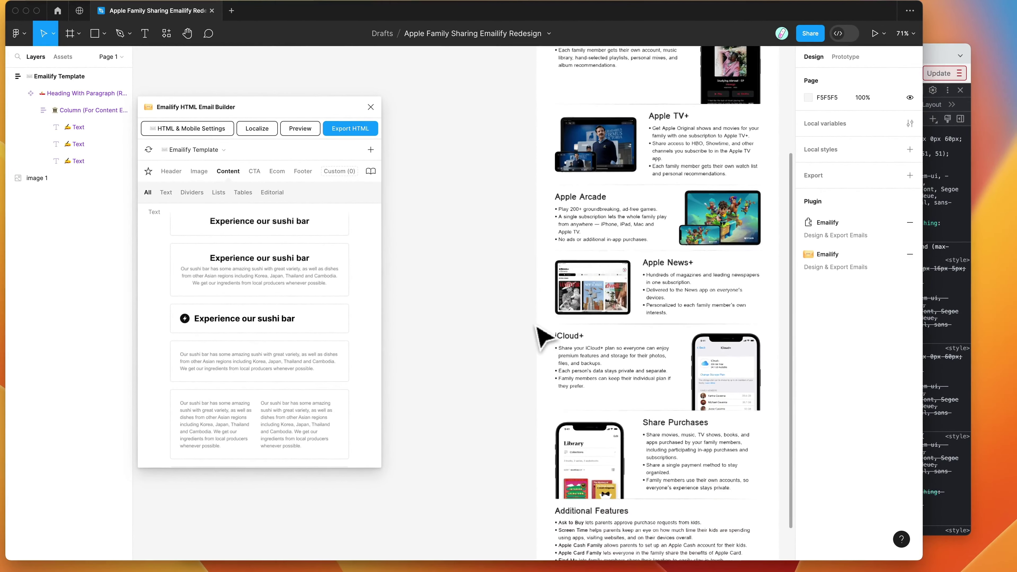
{"action": "scroll", "coordinate": [541, 337], "scroll_direction": "up", "scroll_amount": 5}
{"action": "scroll", "coordinate": [541, 336], "scroll_direction": "up", "scroll_amount": 2}
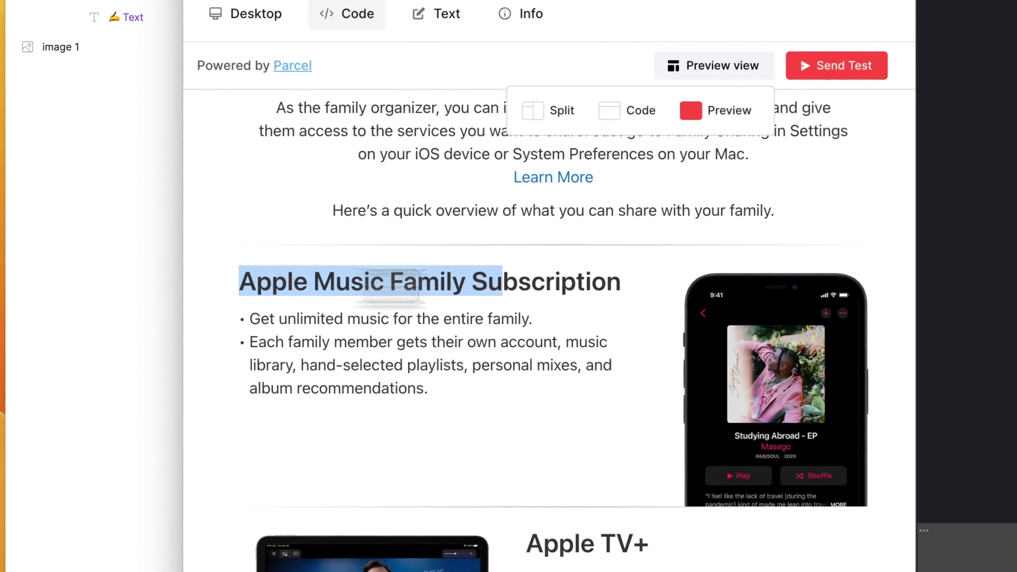
{"action": "left_click_drag", "start_coordinate": [503, 285], "coordinate": [646, 296]}
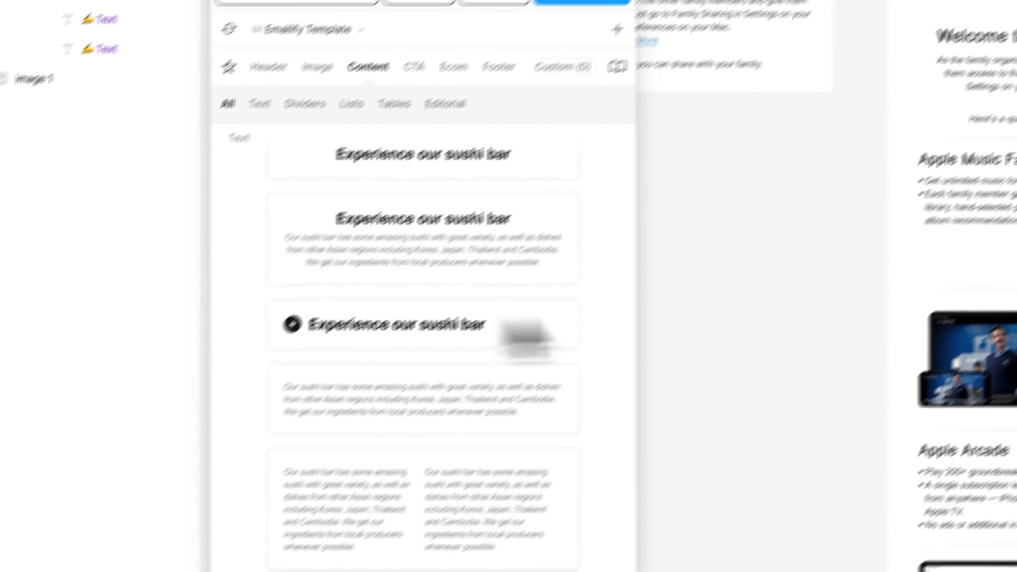
Insert the Head Sushi Chef image card into the email and select it
{"action": "scroll", "coordinate": [356, 323], "scroll_direction": "down", "scroll_amount": 3}
{"action": "scroll", "coordinate": [358, 317], "scroll_direction": "down", "scroll_amount": 5}
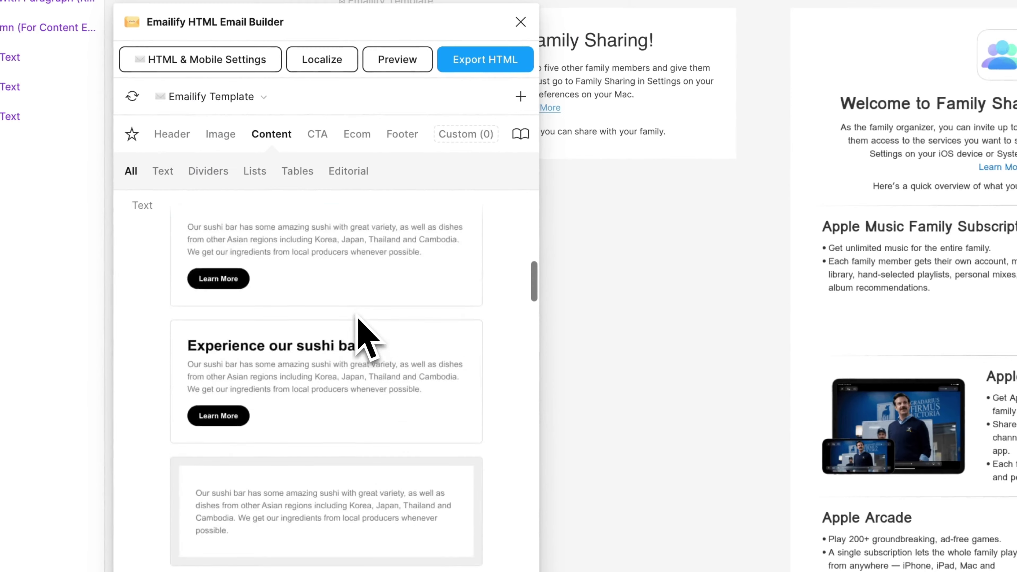
{"action": "scroll", "coordinate": [294, 336], "scroll_direction": "down", "scroll_amount": 5}
{"action": "scroll", "coordinate": [294, 337], "scroll_direction": "down", "scroll_amount": 5}
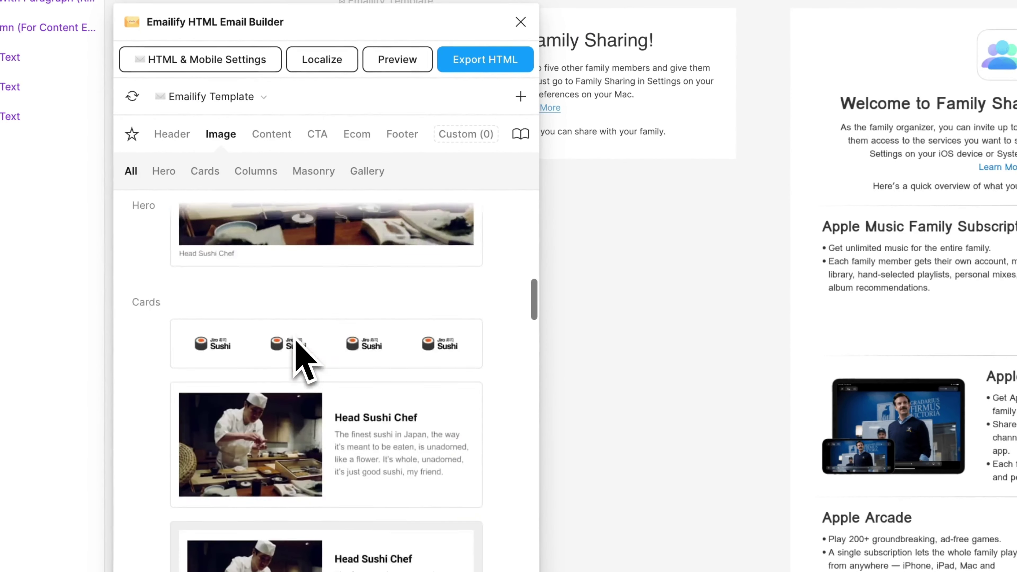
{"action": "scroll", "coordinate": [295, 336], "scroll_direction": "down", "scroll_amount": 3}
{"action": "scroll", "coordinate": [294, 337], "scroll_direction": "down", "scroll_amount": 2}
{"action": "scroll", "coordinate": [294, 336], "scroll_direction": "down", "scroll_amount": 3}
{"action": "scroll", "coordinate": [295, 338], "scroll_direction": "down", "scroll_amount": 3}
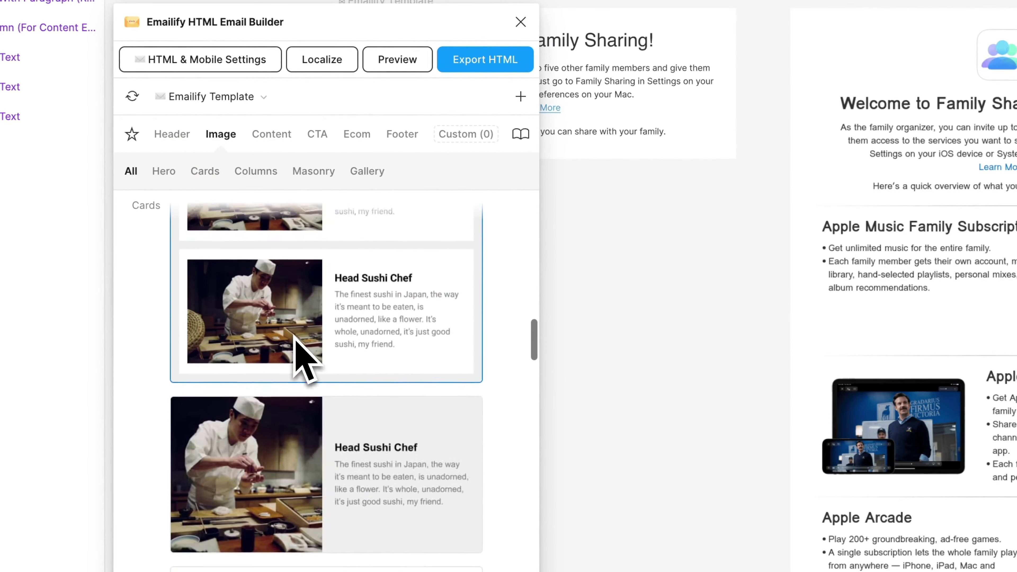
{"action": "scroll", "coordinate": [297, 340], "scroll_direction": "down", "scroll_amount": 2}
{"action": "left_click", "coordinate": [337, 425]}
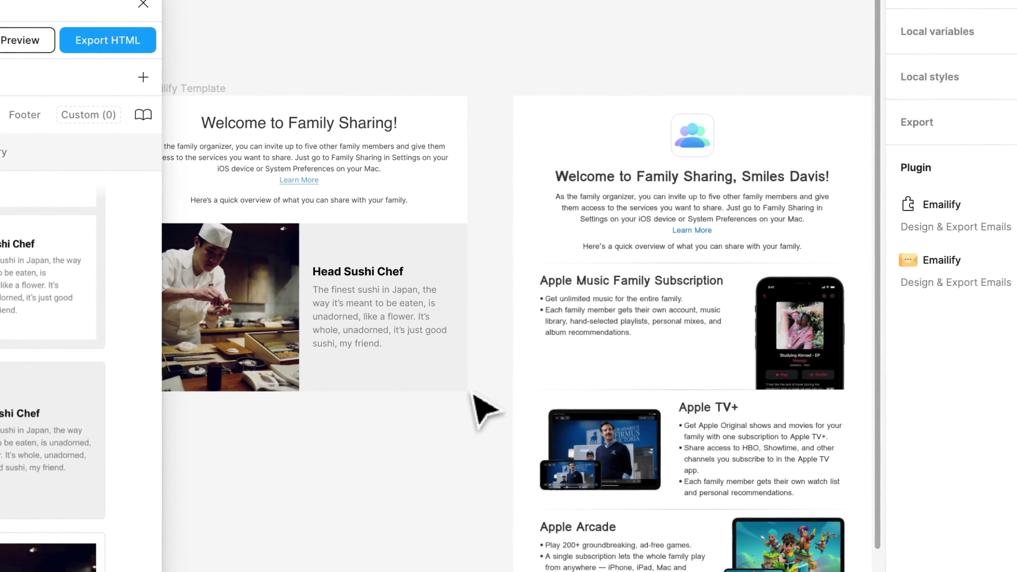
{"action": "left_click", "coordinate": [397, 274]}
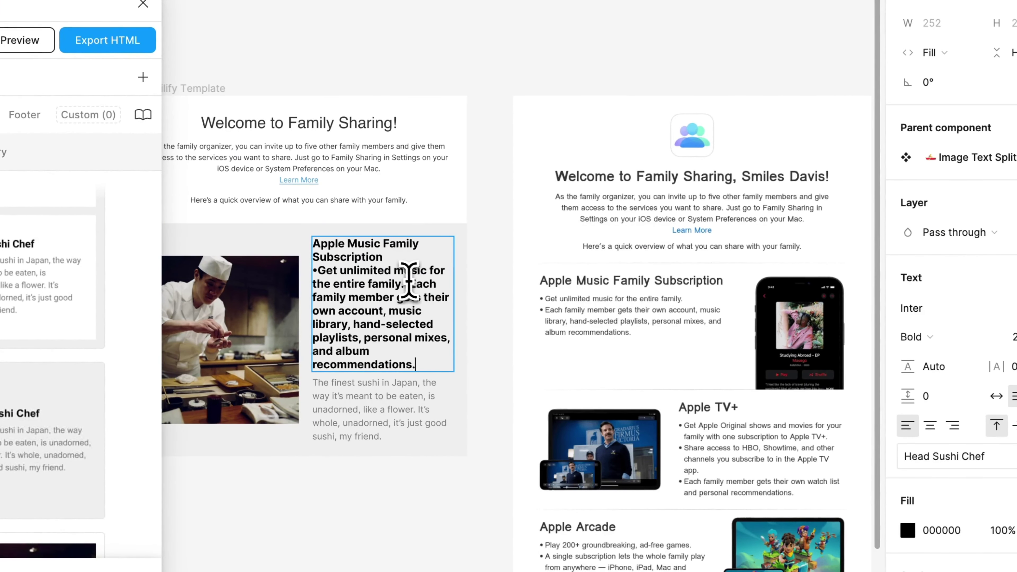
{"action": "scroll", "coordinate": [410, 280], "scroll_direction": "up", "scroll_amount": 1}
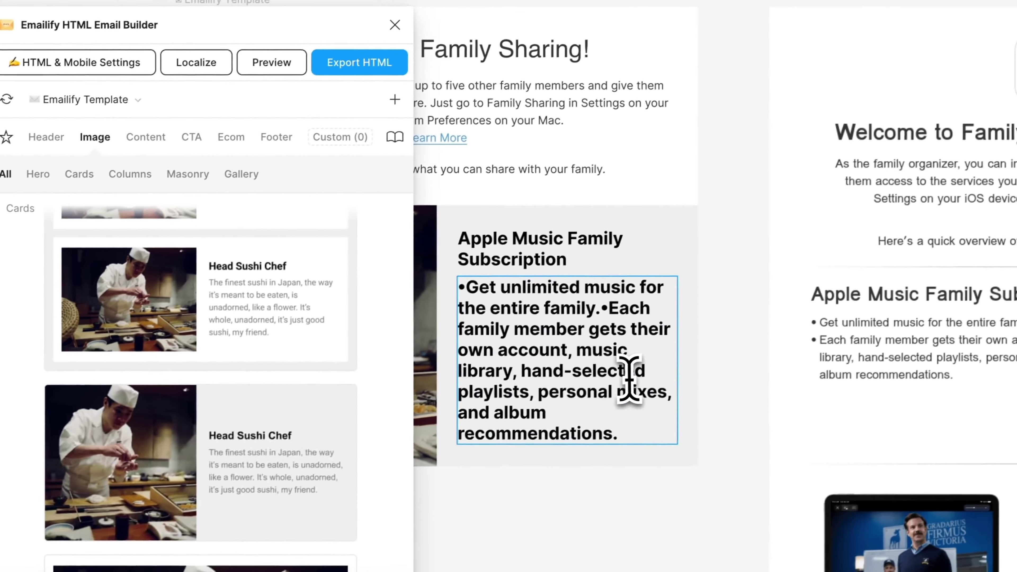
Replace the card's body text with the Apple Music bullet list
{"action": "key", "text": "BackSpace"}
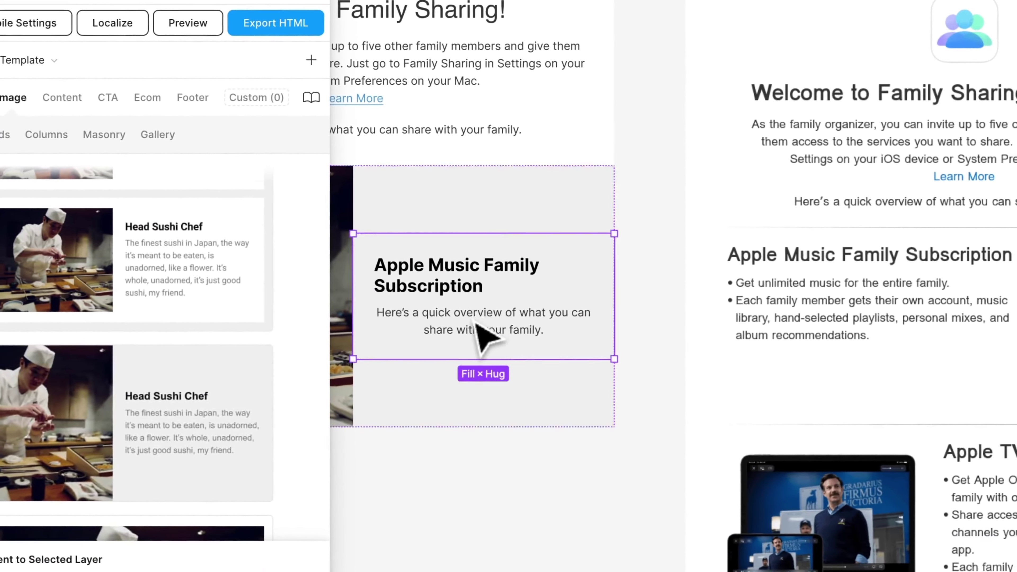
{"action": "double_click", "coordinate": [474, 326]}
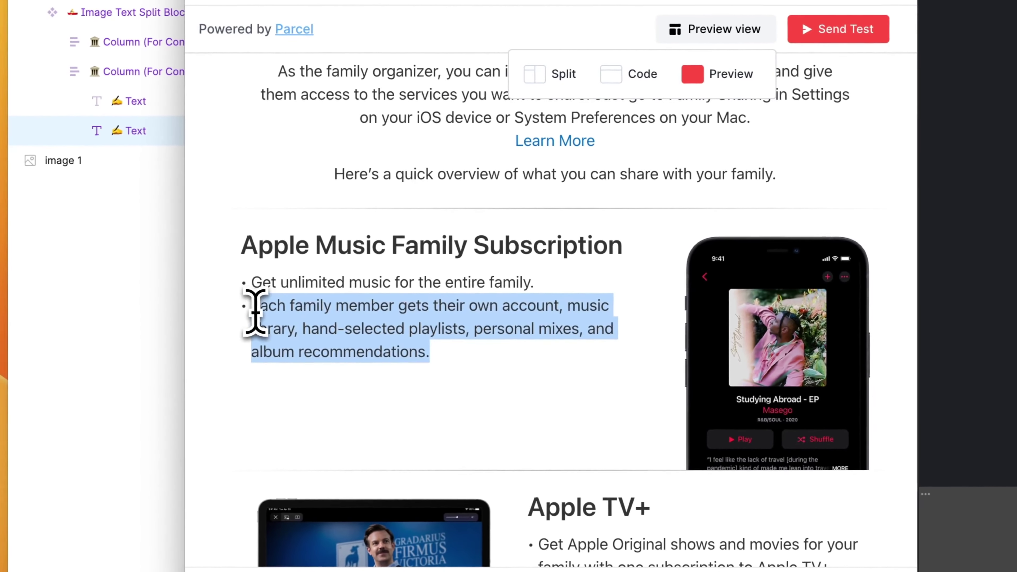
{"action": "left_click", "coordinate": [256, 316]}
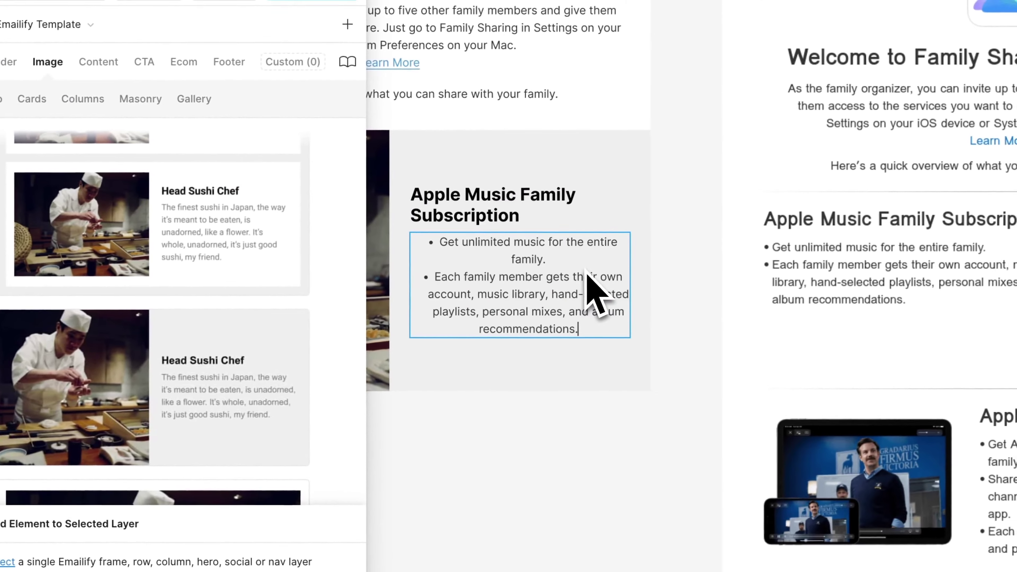
{"action": "key", "text": "ctrl+a"}
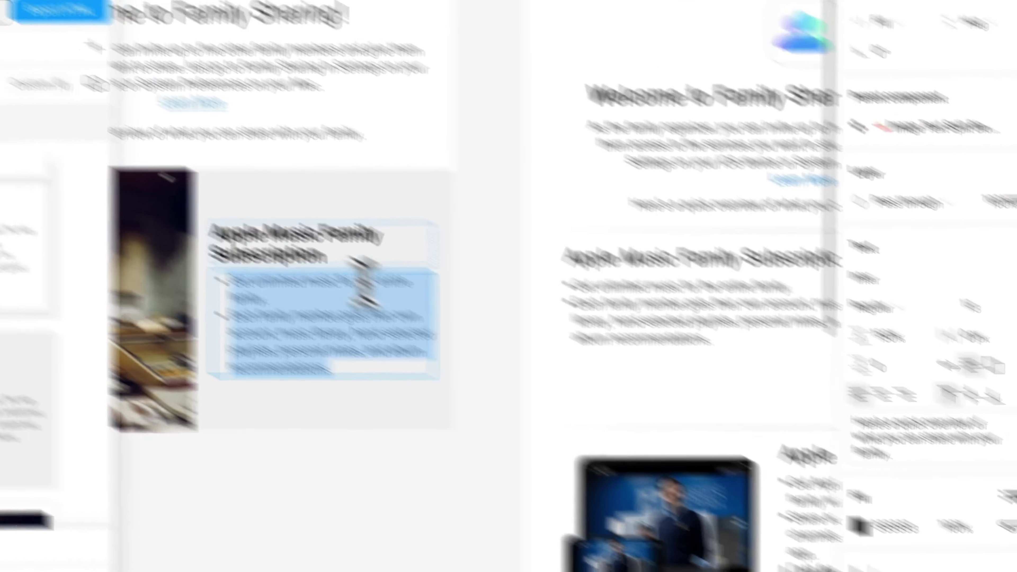
Retitle the card heading 'Apple Music Family Subscription' and set its font size to 18
{"action": "left_click_drag", "start_coordinate": [418, 364], "coordinate": [518, 363]}
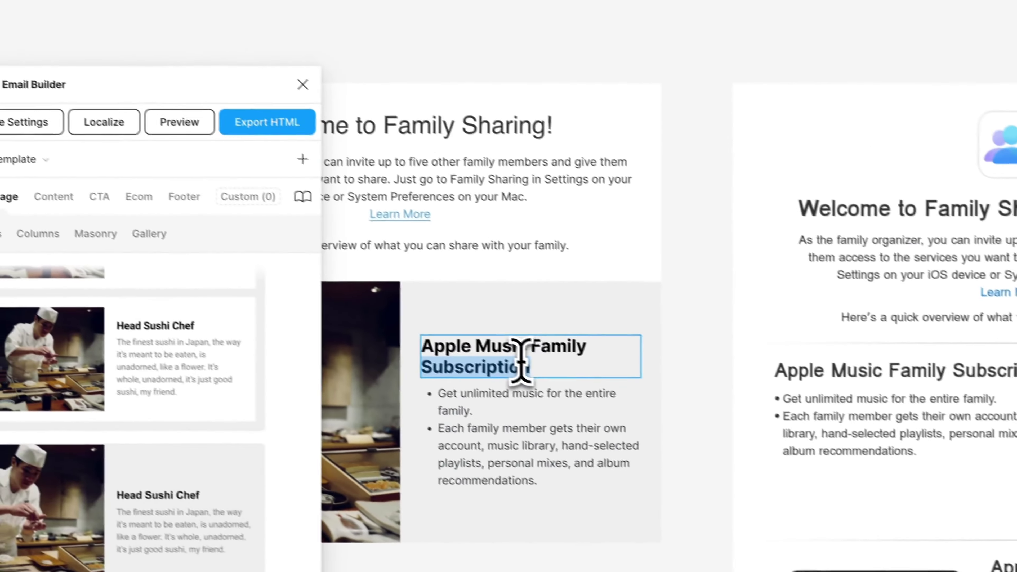
{"action": "key", "text": "ctrl+a"}
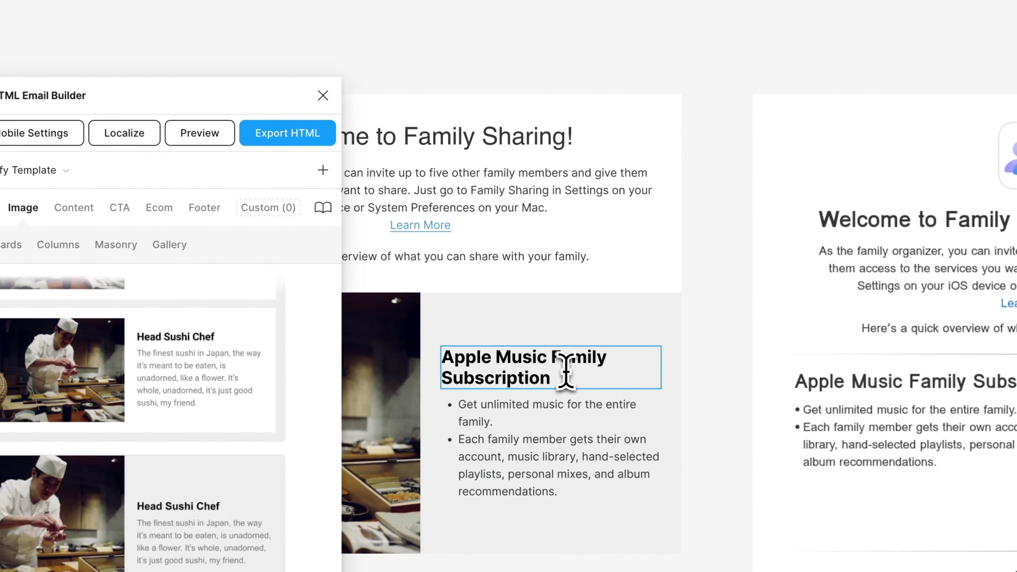
{"action": "key", "text": "ctrl+v"}
{"action": "key", "text": "ctrl+a"}
{"action": "type", "text": "Apple "}
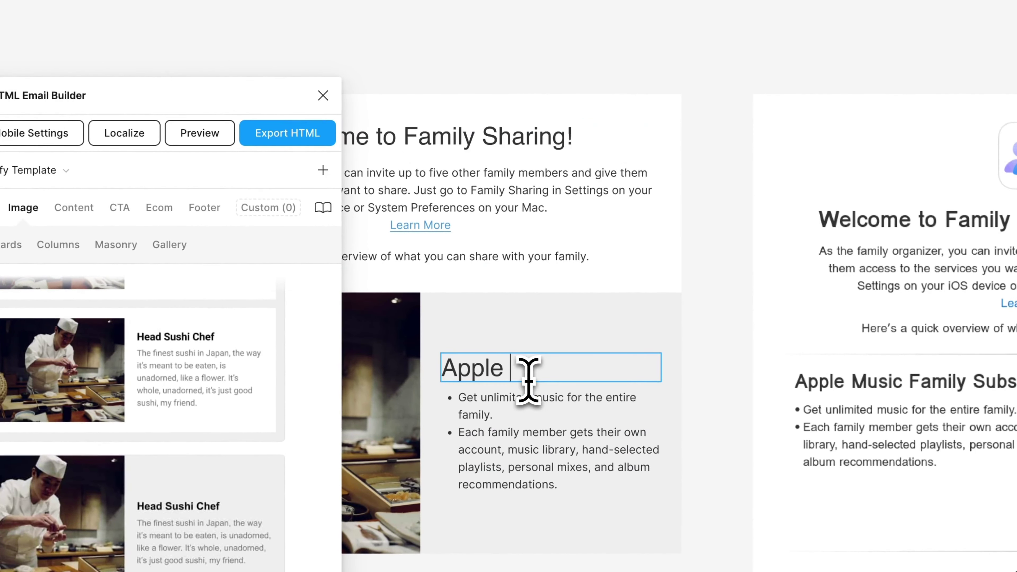
{"action": "type", "text": "Music"}
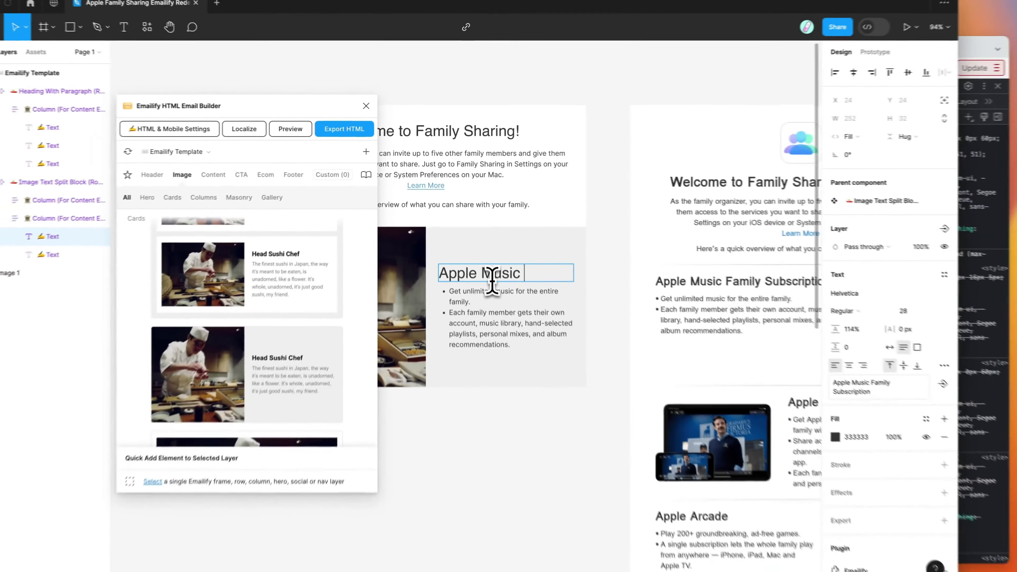
{"action": "type", "text": " Family Subscription"}
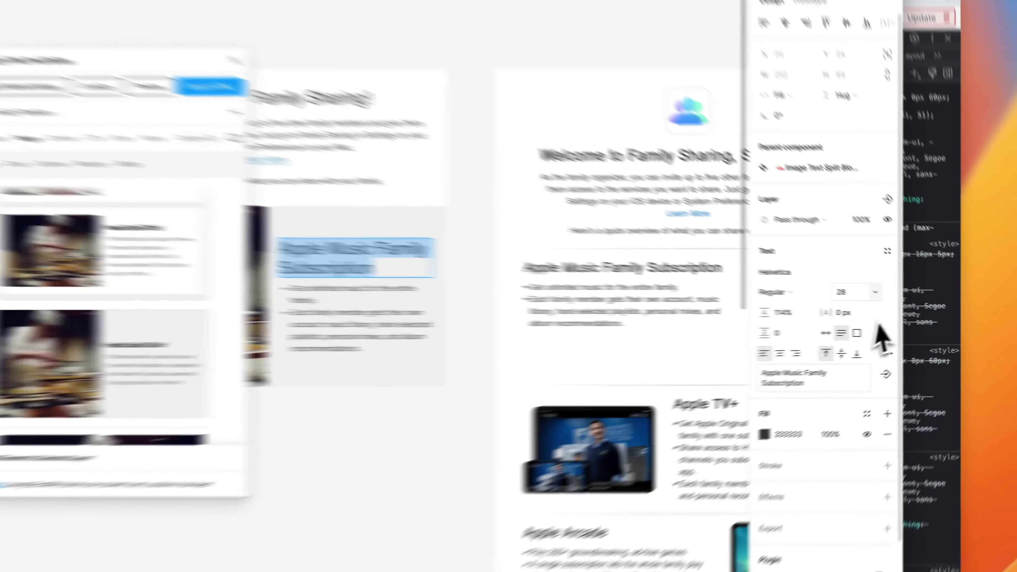
{"action": "left_click", "coordinate": [875, 299]}
{"action": "type", "text": "18"}
{"action": "key", "text": "Return"}
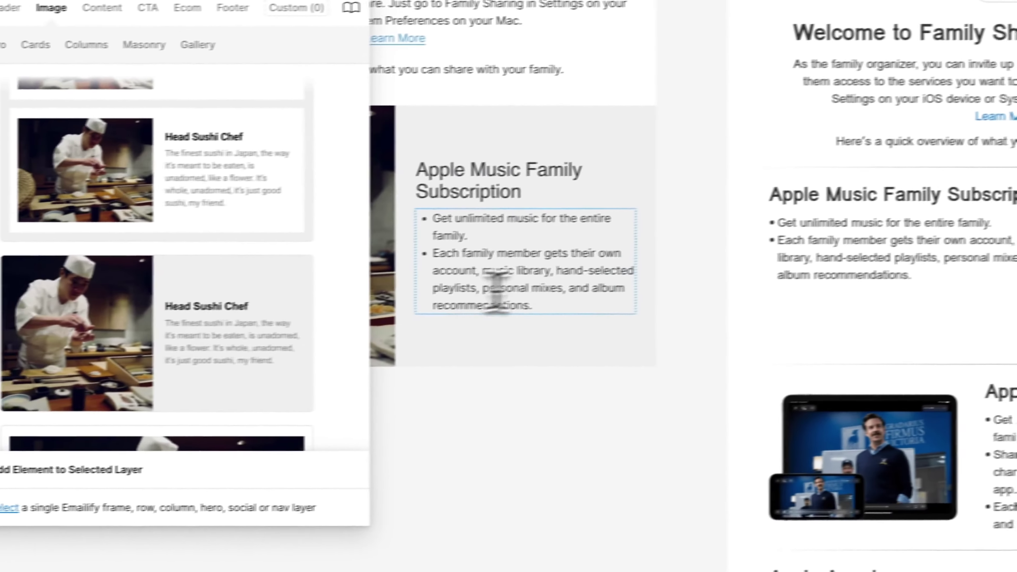
{"action": "double_click", "coordinate": [87, 336]}
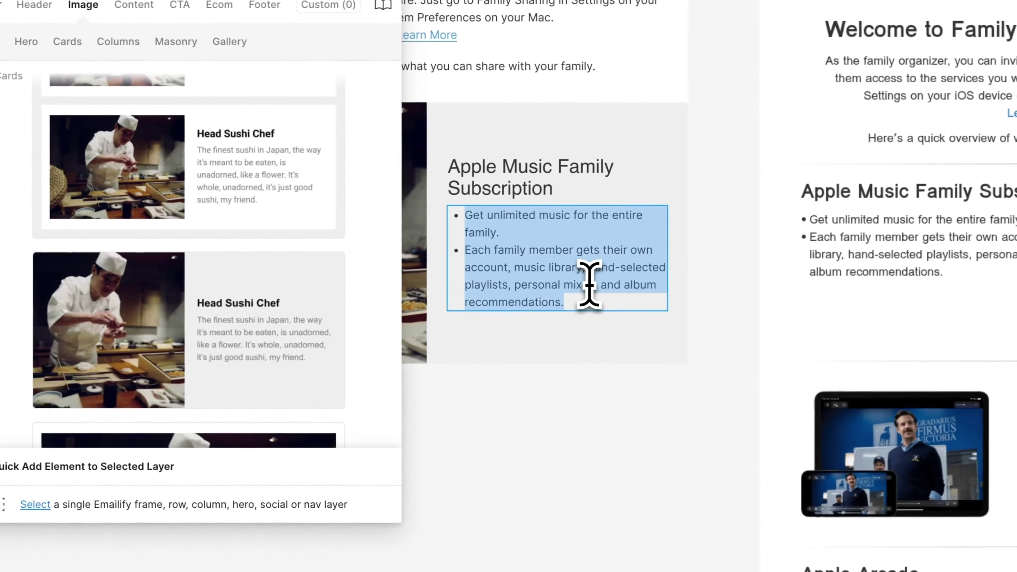
Give the card a white background sampled with the eyedropper and move the phone mockup into the image column
{"action": "key", "text": "Escape"}
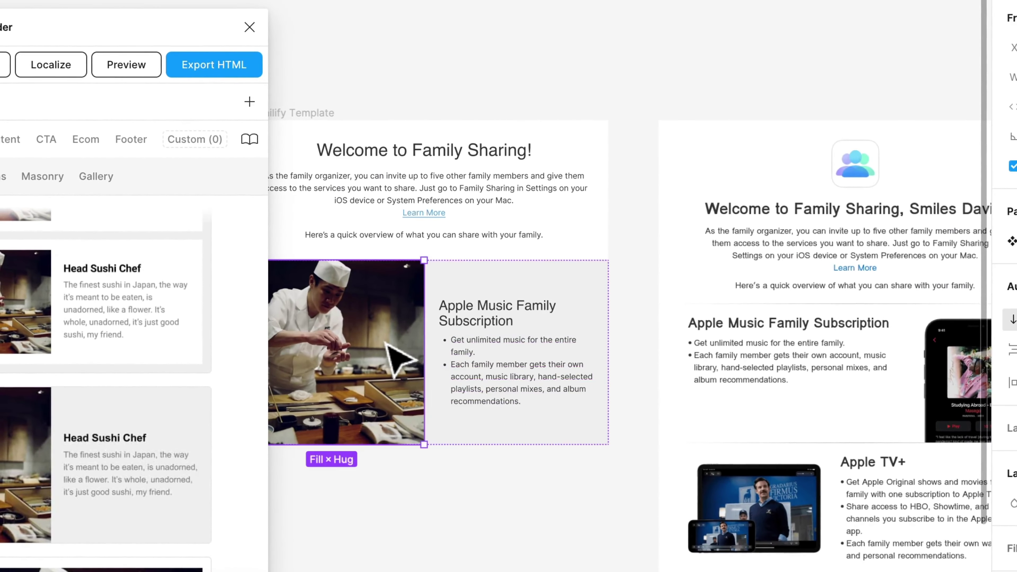
{"action": "scroll", "coordinate": [396, 358], "scroll_direction": "down", "scroll_amount": 3}
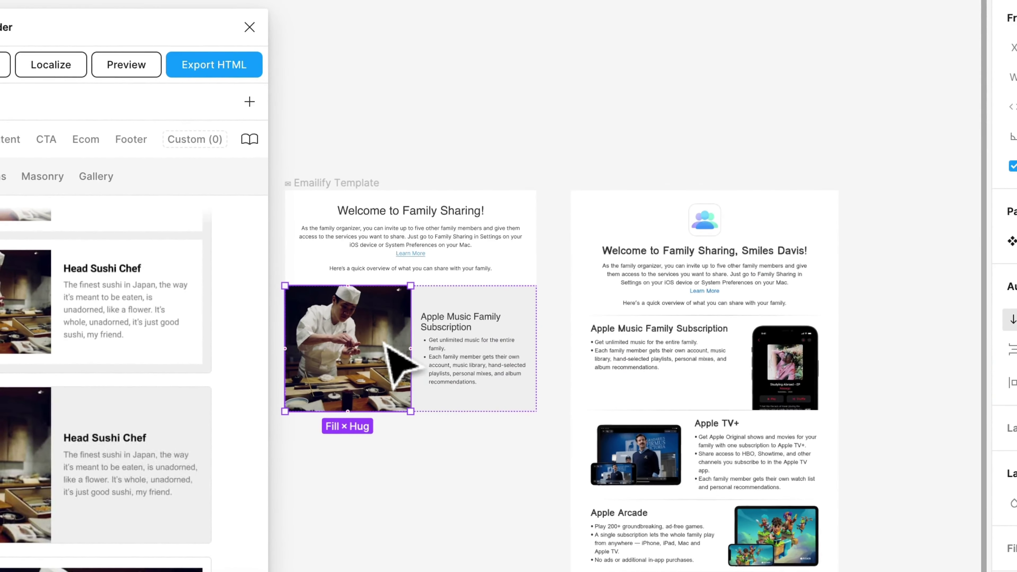
{"action": "scroll", "coordinate": [384, 345], "scroll_direction": "left", "scroll_amount": 3}
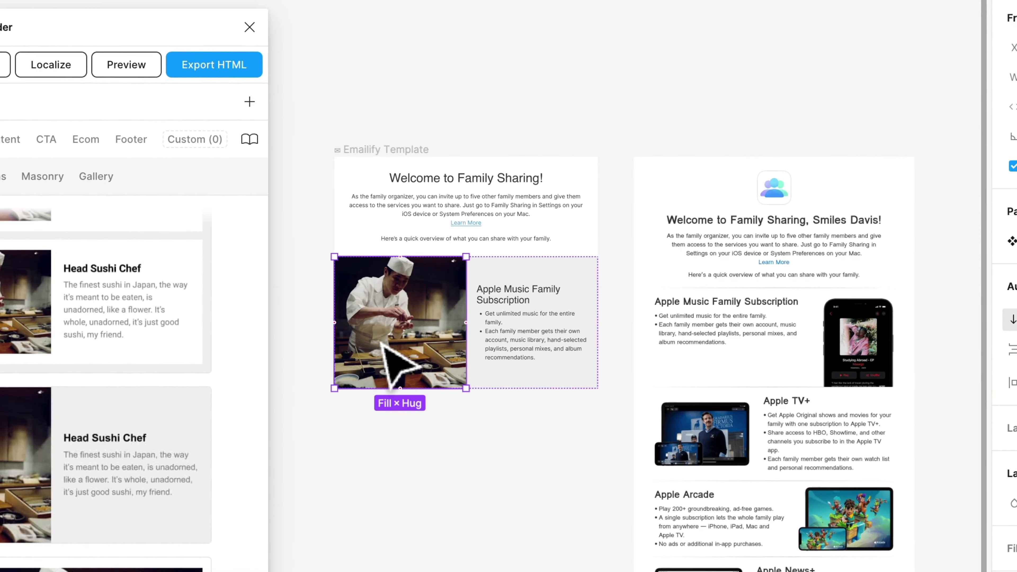
{"action": "scroll", "coordinate": [382, 343], "scroll_direction": "up", "scroll_amount": 5}
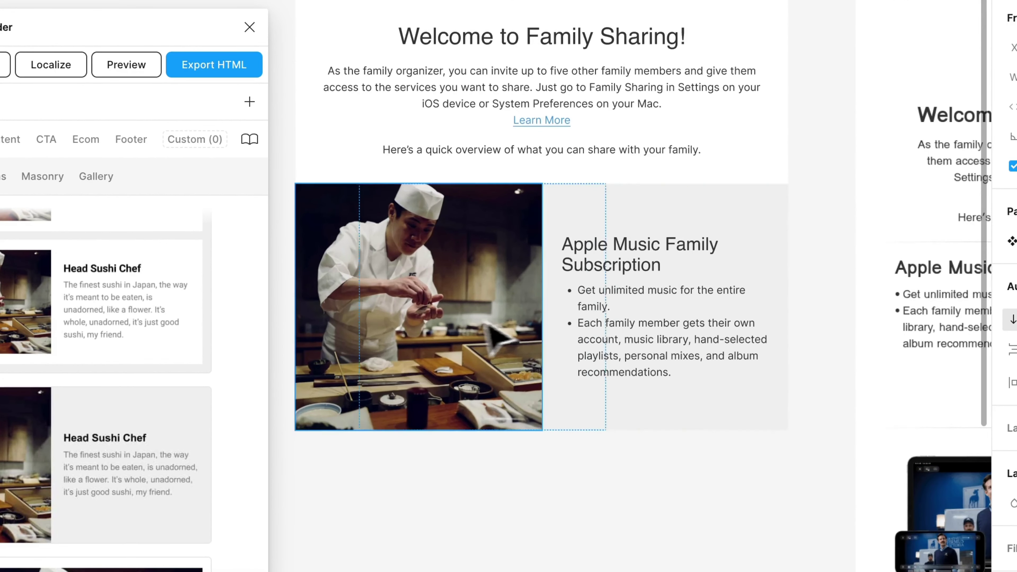
{"action": "scroll", "coordinate": [677, 330], "scroll_direction": "down", "scroll_amount": 3}
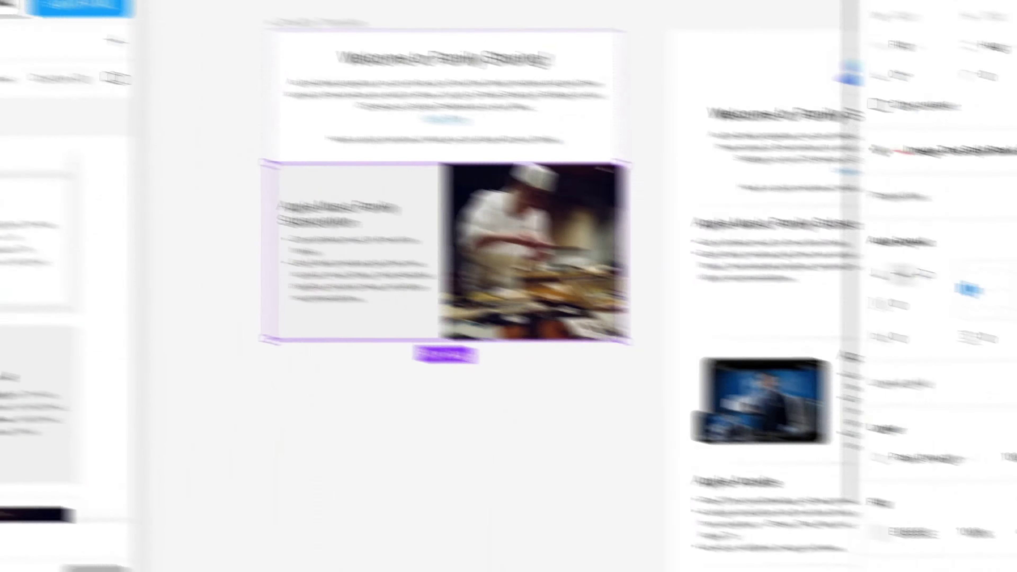
{"action": "left_click", "coordinate": [673, 483]}
{"action": "left_click", "coordinate": [455, 486]}
{"action": "left_click", "coordinate": [476, 111]}
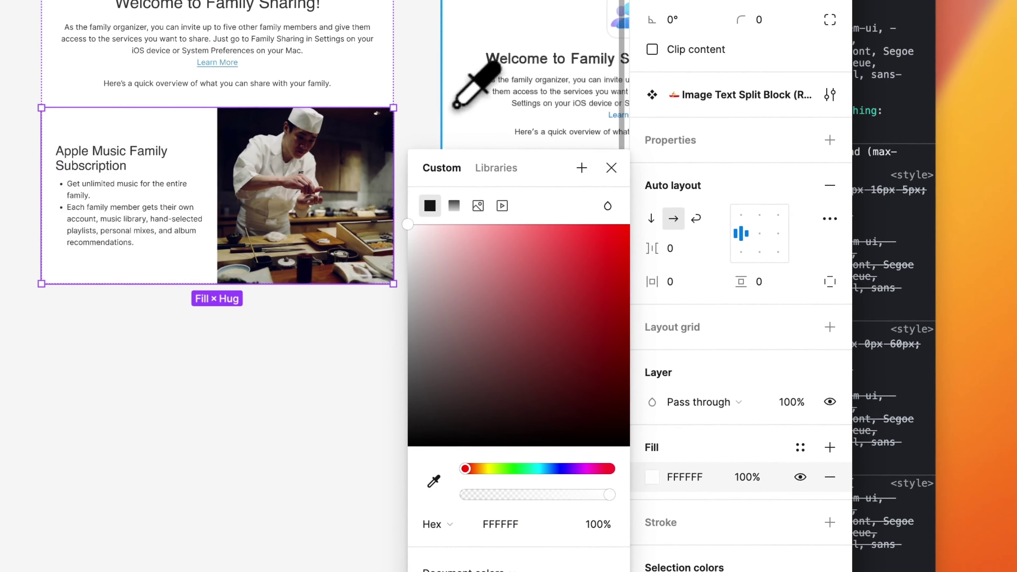
{"action": "key", "text": "Escape"}
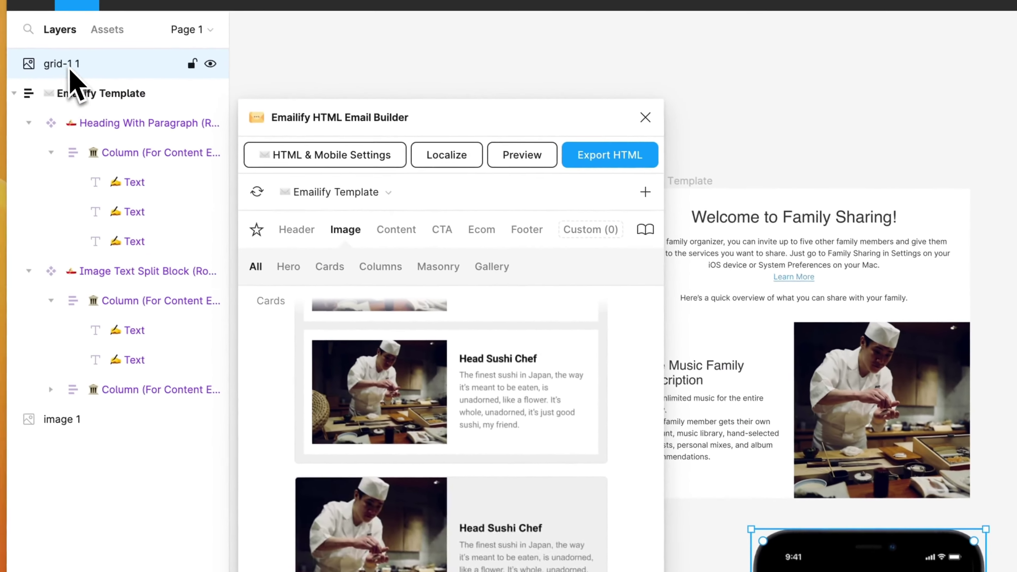
{"action": "left_click_drag", "start_coordinate": [70, 69], "coordinate": [137, 402]}
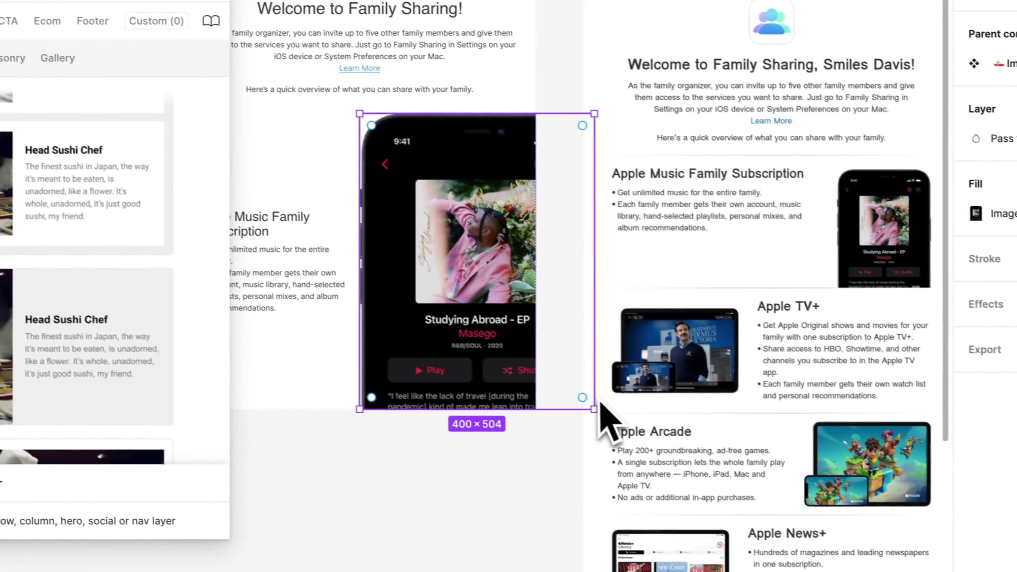
Resize the phone mockup to 200 × 252.51 and make its column hug the image width
{"action": "left_click_drag", "start_coordinate": [602, 416], "coordinate": [509, 307]}
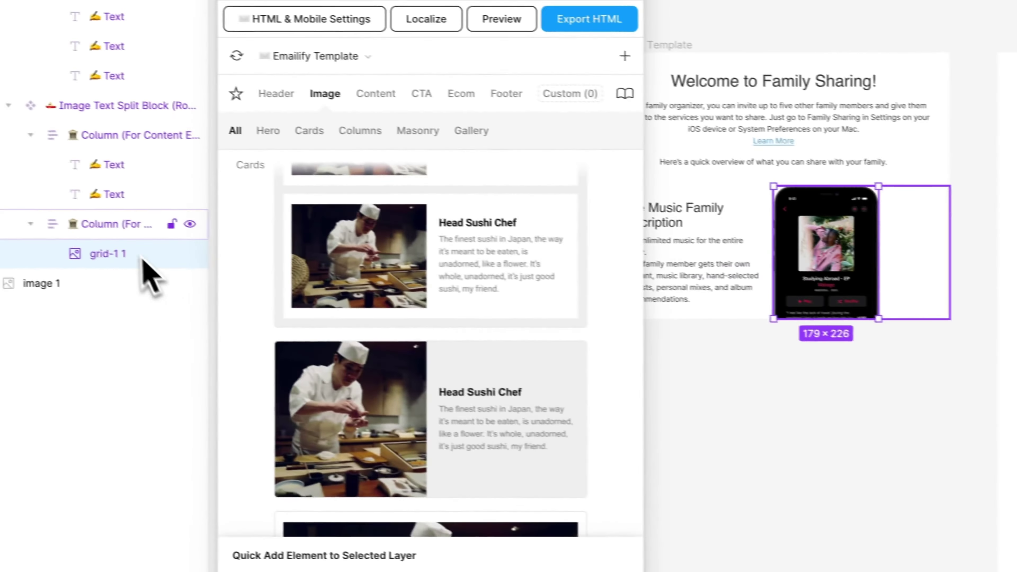
{"action": "left_click", "coordinate": [140, 231]}
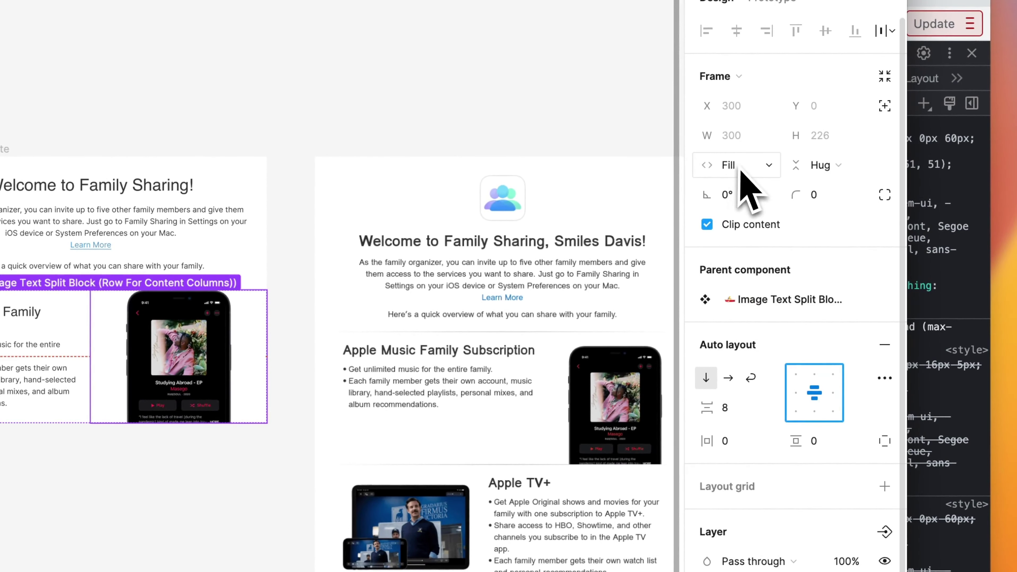
{"action": "left_click", "coordinate": [763, 146]}
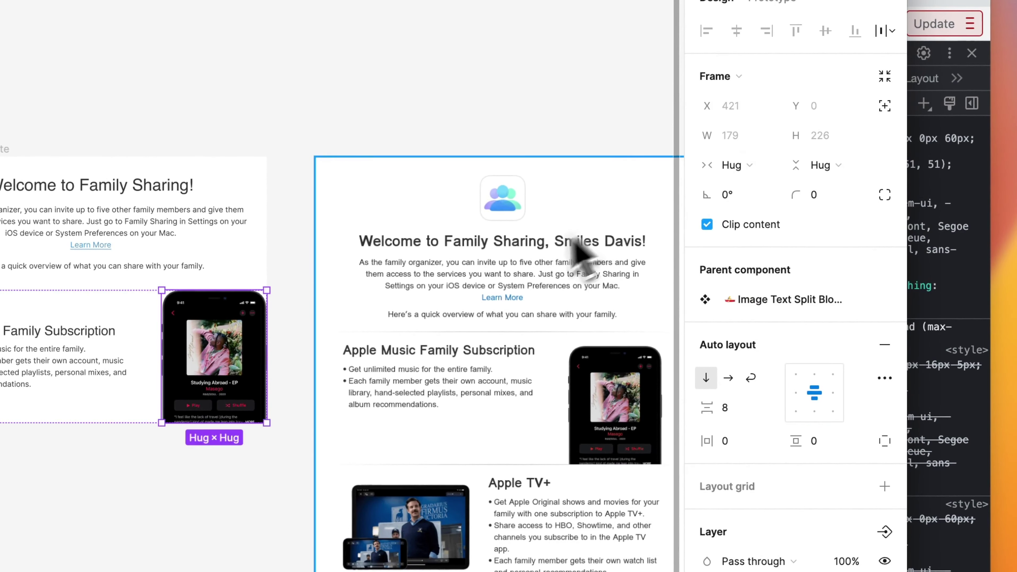
{"action": "scroll", "coordinate": [533, 265], "scroll_direction": "down", "scroll_amount": 3}
{"action": "scroll", "coordinate": [535, 273], "scroll_direction": "down", "scroll_amount": 3}
{"action": "scroll", "coordinate": [535, 273], "scroll_direction": "down", "scroll_amount": 3}
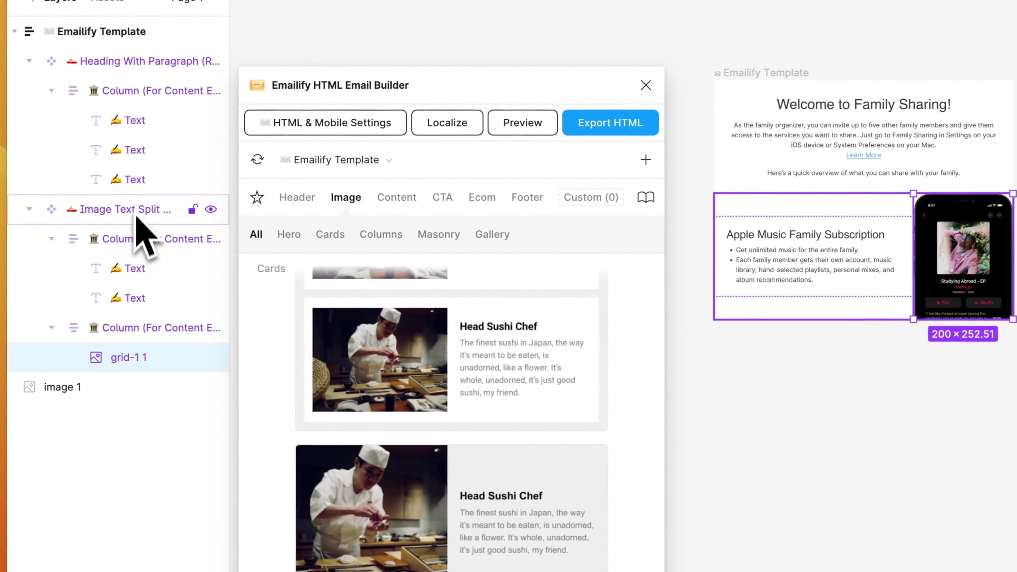
Set the Image Text Split Block's left padding to 30
{"action": "left_click", "coordinate": [124, 211]}
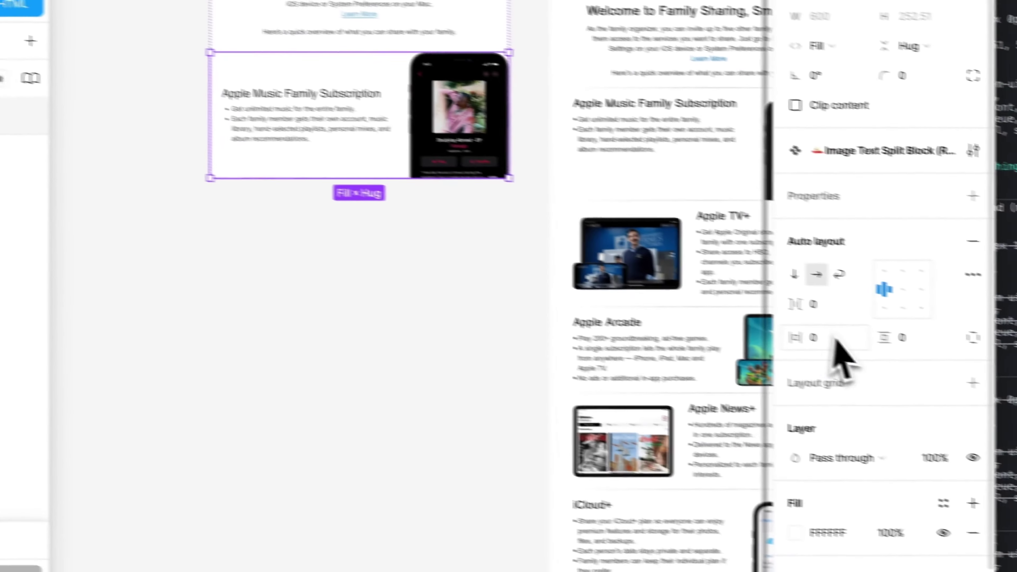
{"action": "left_click", "coordinate": [773, 324]}
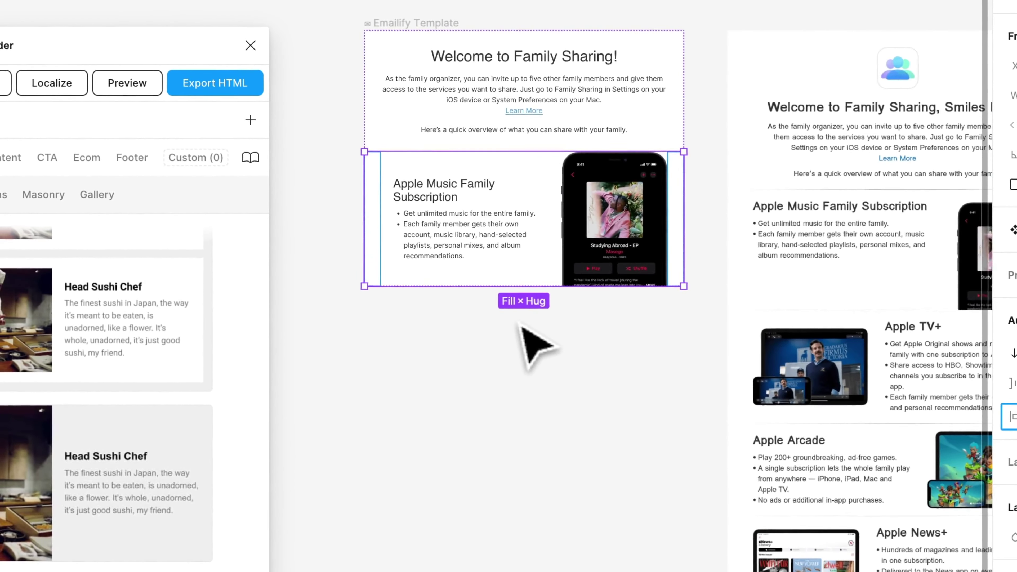
{"action": "scroll", "coordinate": [536, 345], "scroll_direction": "right", "scroll_amount": 3}
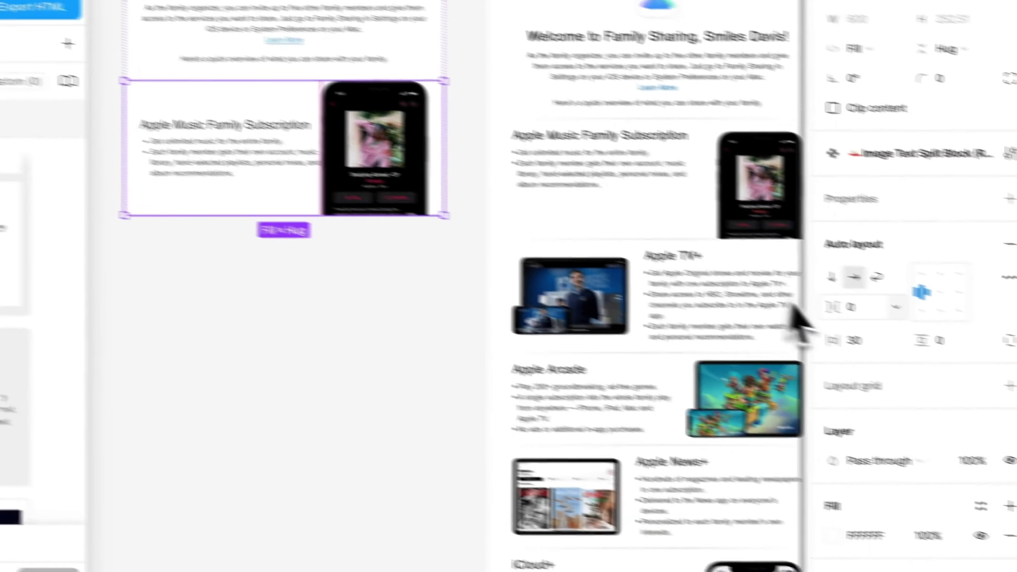
Set the Apple Music block's auto layout gap to 20
{"action": "left_click", "coordinate": [861, 306]}
{"action": "type", "text": "20"}
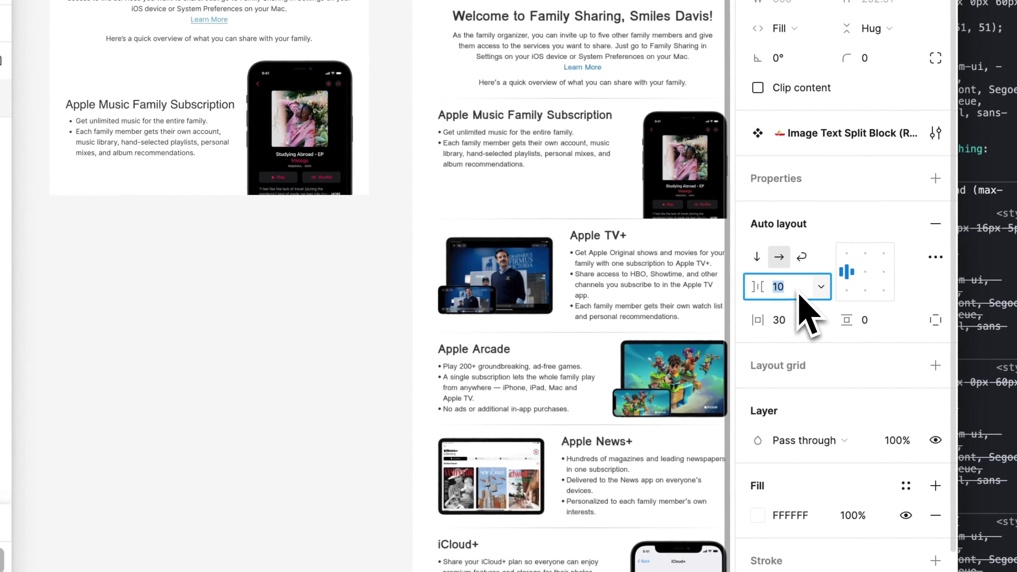
{"action": "key", "text": "Return"}
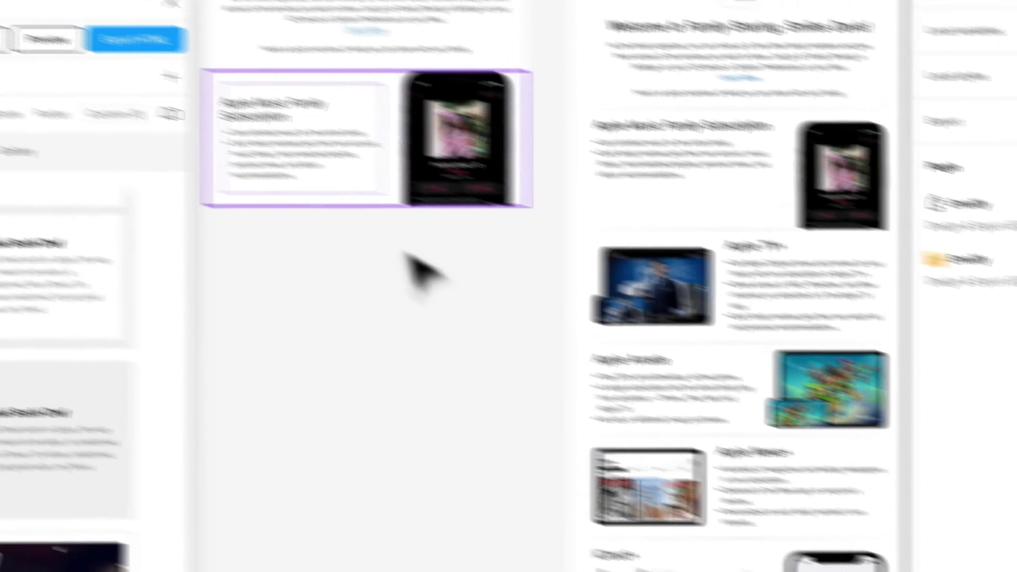
Add a 1px one-sided inside stroke to the block, sampling its colour with the eyedropper
{"action": "left_click", "coordinate": [515, 202]}
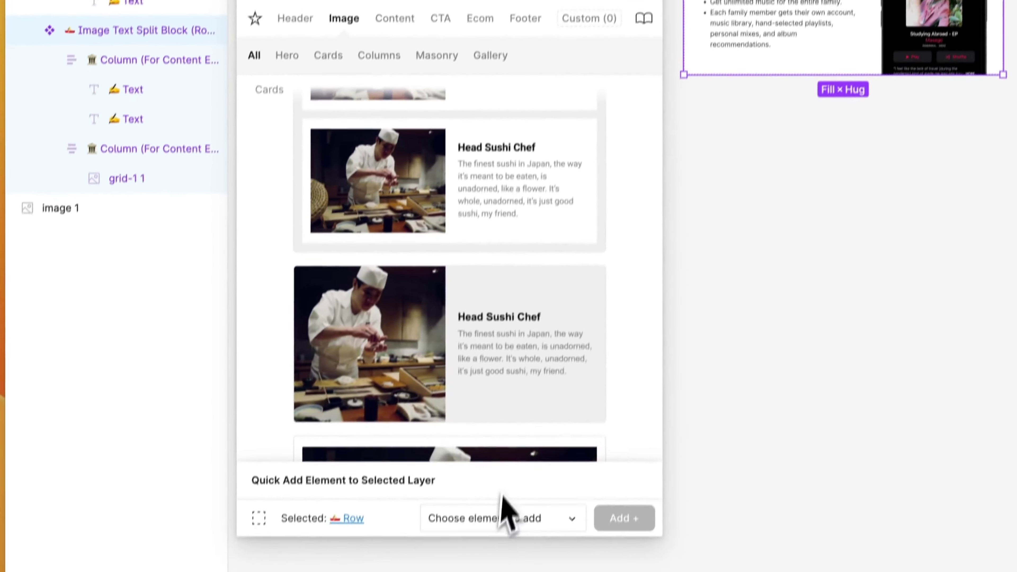
{"action": "left_click", "coordinate": [506, 515]}
{"action": "left_click", "coordinate": [123, 62]}
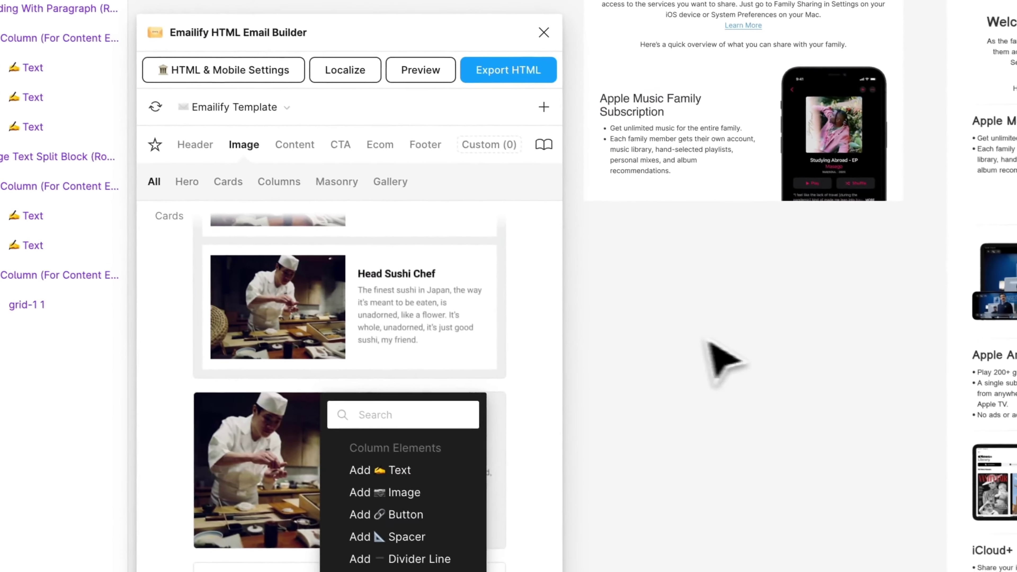
{"action": "left_click", "coordinate": [136, 220]}
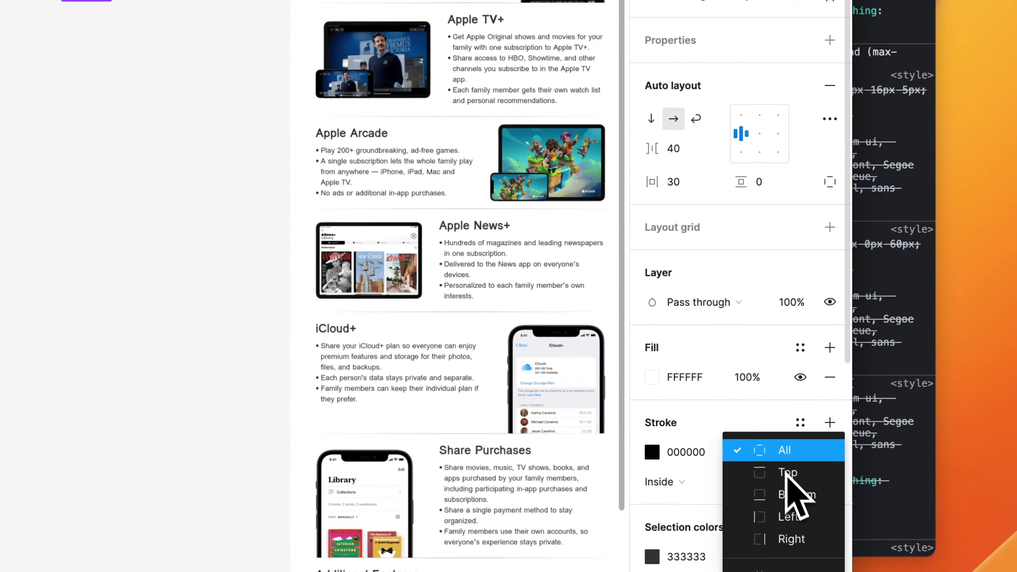
{"action": "scroll", "coordinate": [545, 398], "scroll_direction": "up", "scroll_amount": 3, "text": "ctrl"}
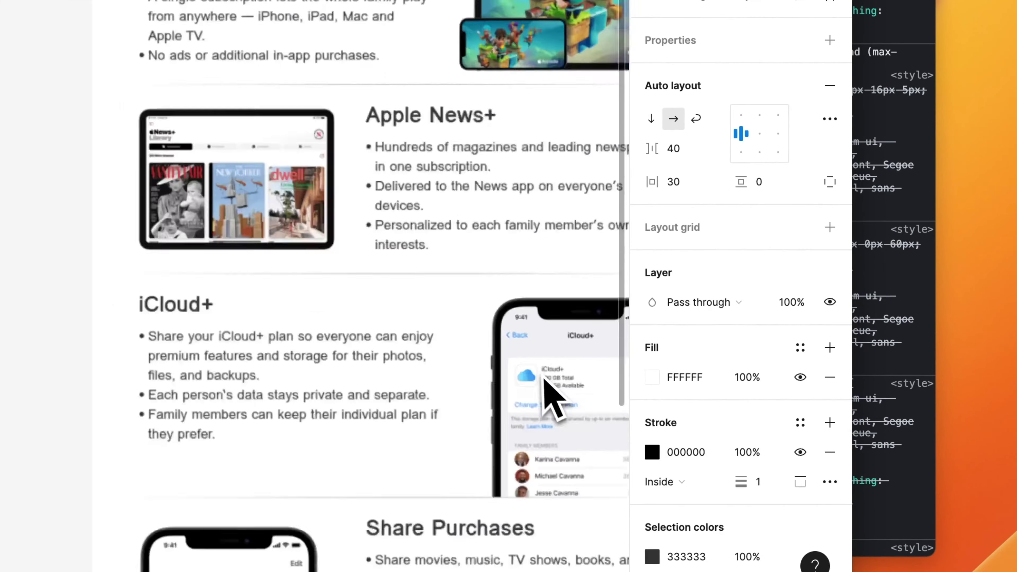
{"action": "scroll", "coordinate": [549, 396], "scroll_direction": "up", "scroll_amount": 3, "text": "ctrl"}
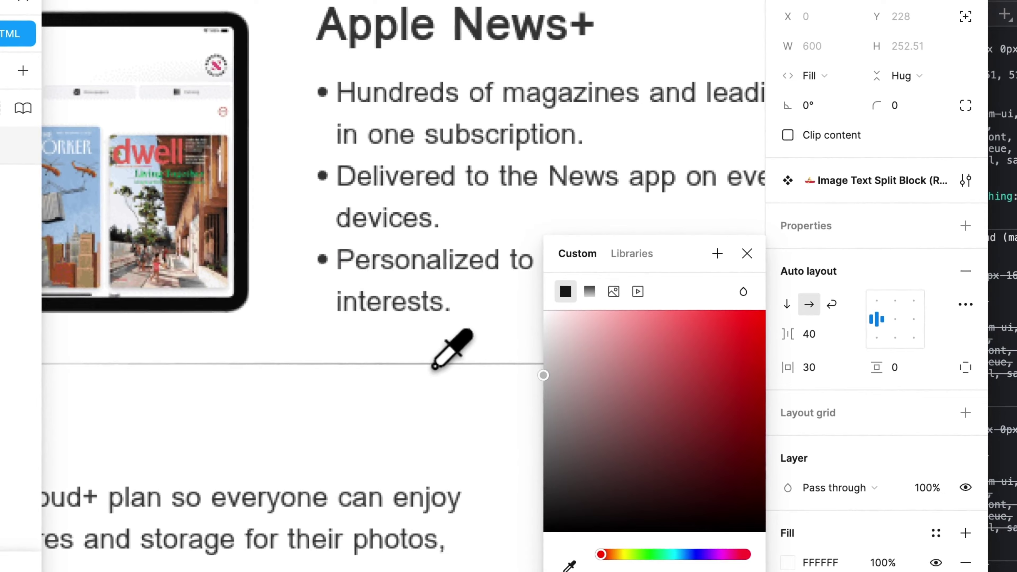
{"action": "key", "text": "Escape"}
{"action": "scroll", "coordinate": [681, 277], "scroll_direction": "down", "scroll_amount": 3, "text": "ctrl"}
{"action": "scroll", "coordinate": [545, 273], "scroll_direction": "down", "scroll_amount": 3, "text": "ctrl"}
{"action": "scroll", "coordinate": [545, 272], "scroll_direction": "up", "scroll_amount": 2}
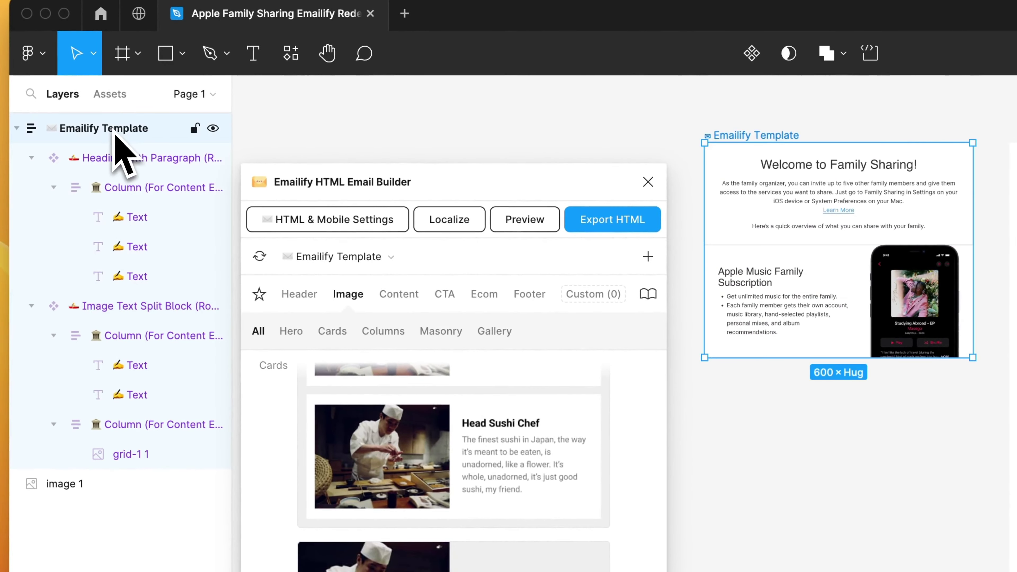
Duplicate the Apple Music block with 24 top and 0 bottom padding
{"action": "key", "text": "ctrl+v"}
{"action": "key", "text": "ctrl+v"}
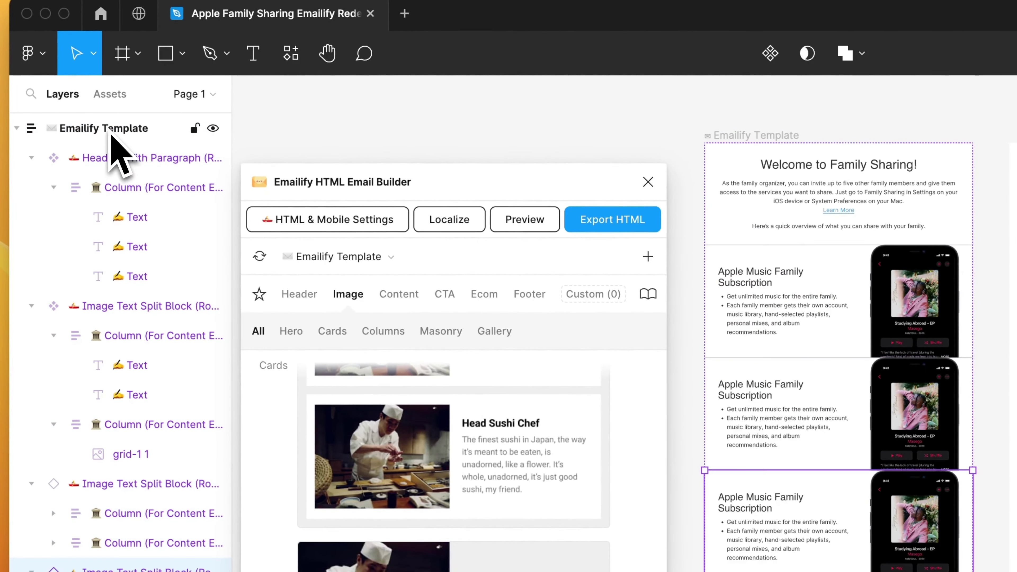
{"action": "scroll", "coordinate": [583, 328], "scroll_direction": "left", "scroll_amount": 2}
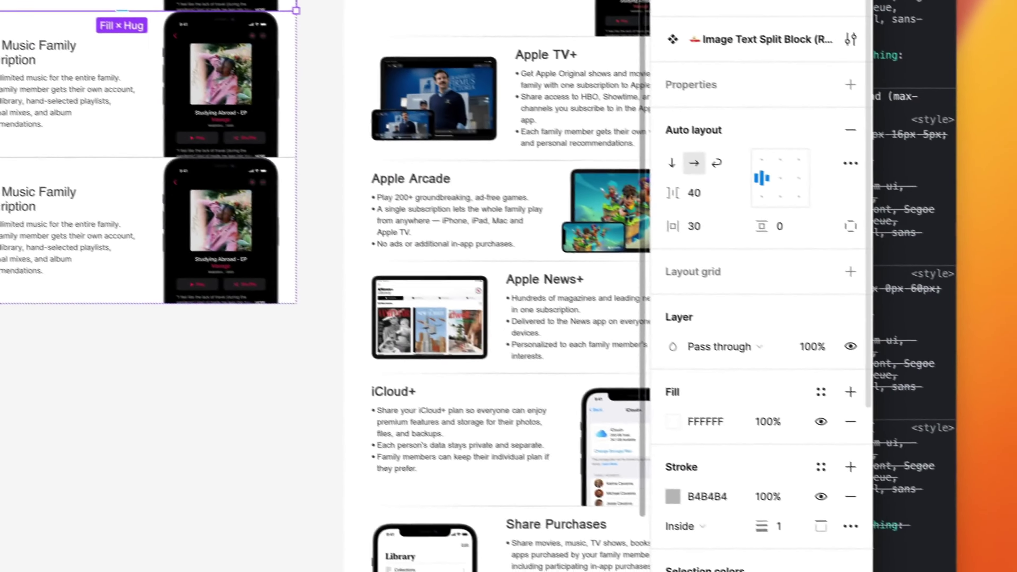
{"action": "left_click", "coordinate": [763, 307]}
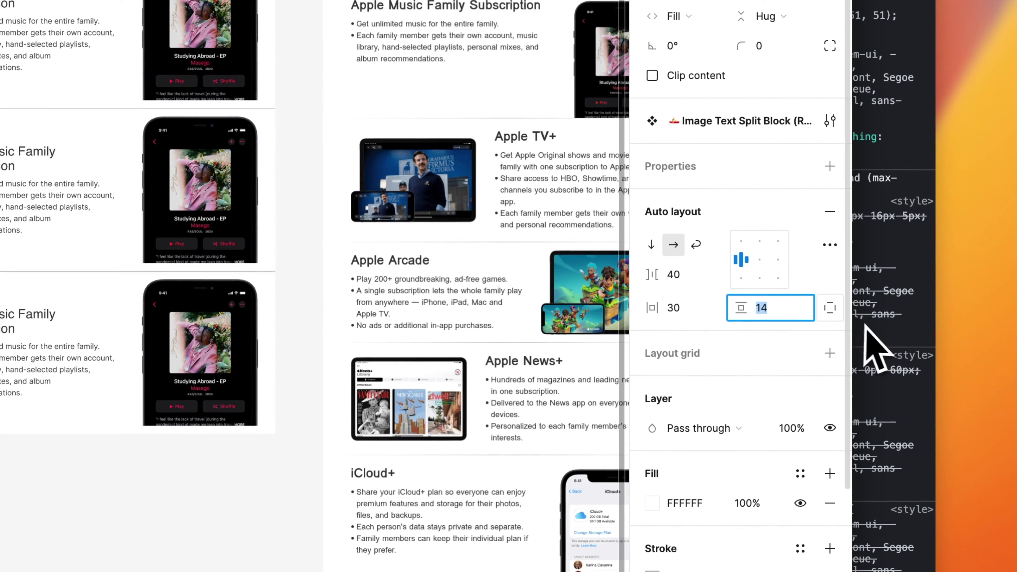
{"action": "type", "text": "0"}
{"action": "key", "text": "Return"}
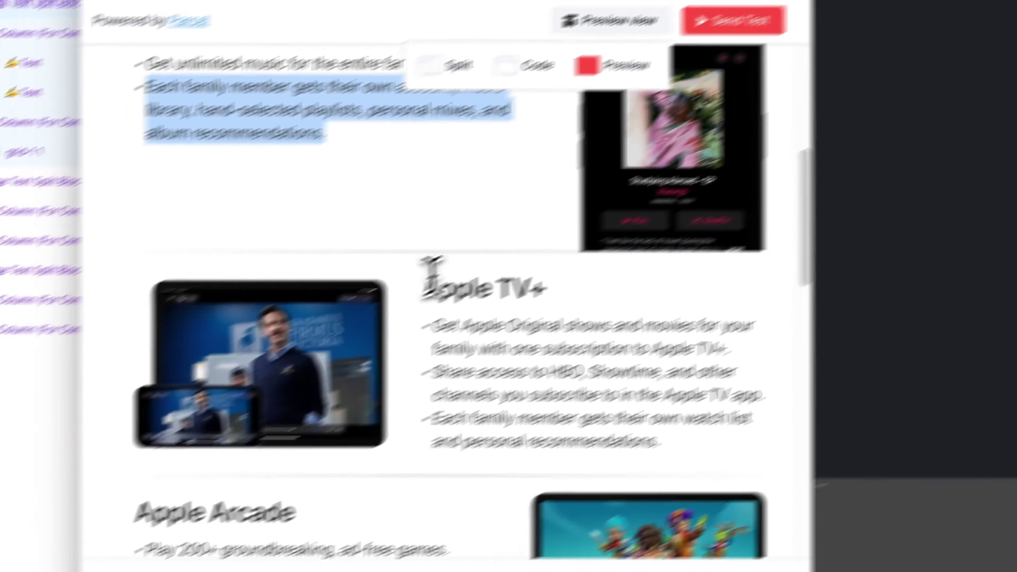
Paste the reference email's Apple TV+ heading as the second row's title
{"action": "left_click_drag", "start_coordinate": [529, 235], "coordinate": [661, 240]}
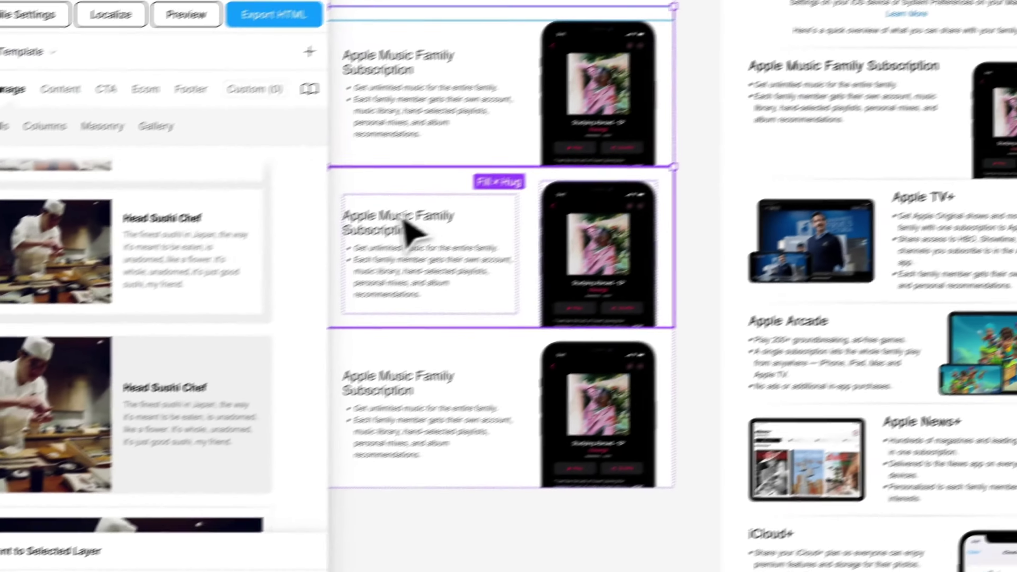
{"action": "type", "text": "Apple TV+"}
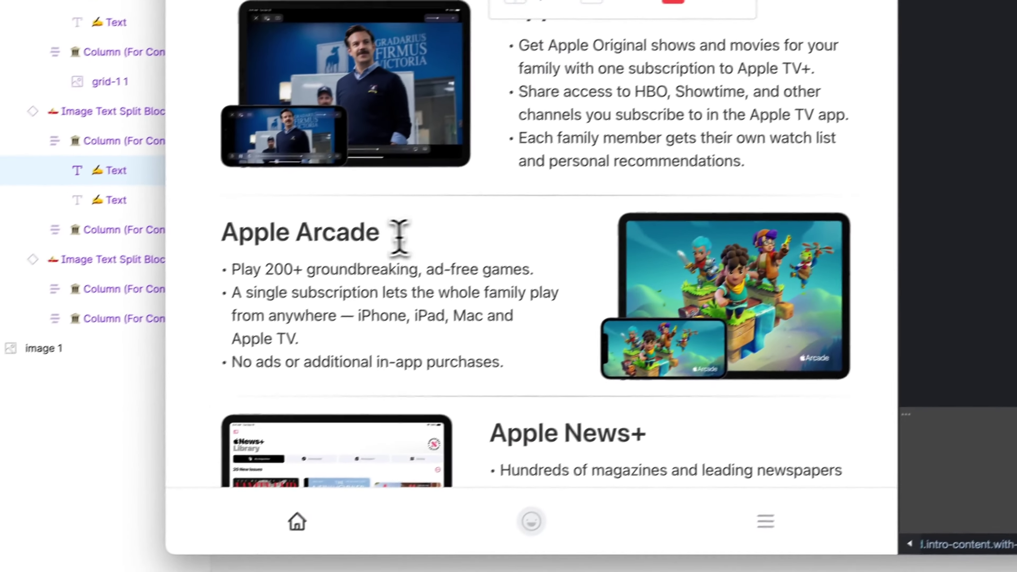
{"action": "left_click_drag", "start_coordinate": [399, 237], "coordinate": [272, 222]}
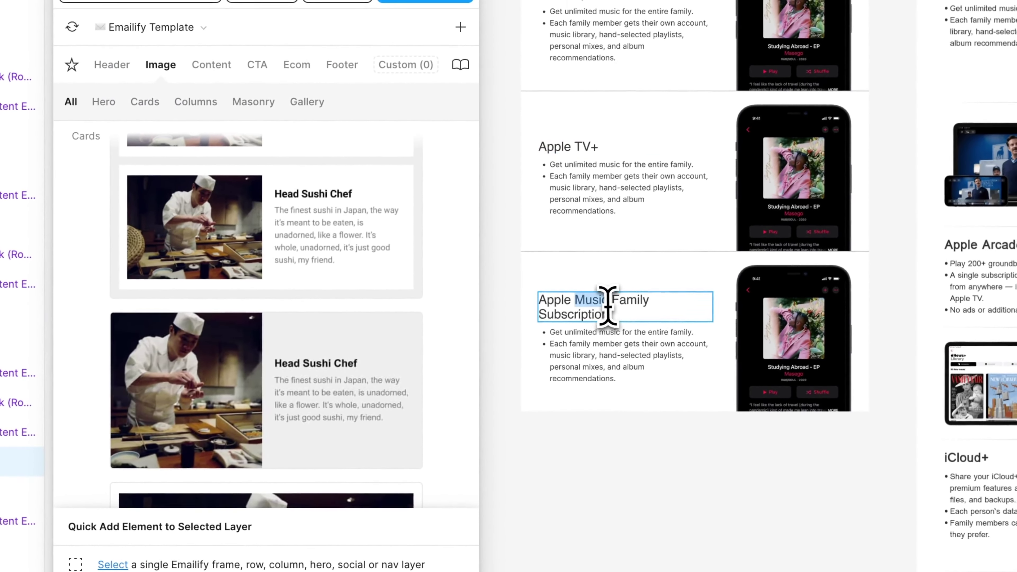
Replace the Apple TV+ row's phone picture with the Apple TV image
{"action": "key", "text": "Escape"}
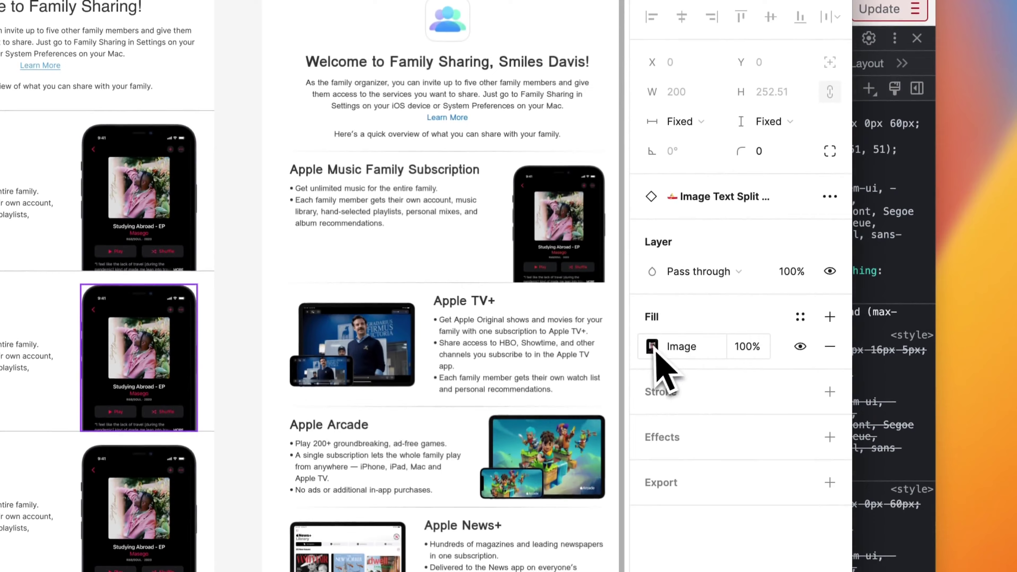
{"action": "left_click", "coordinate": [652, 451]}
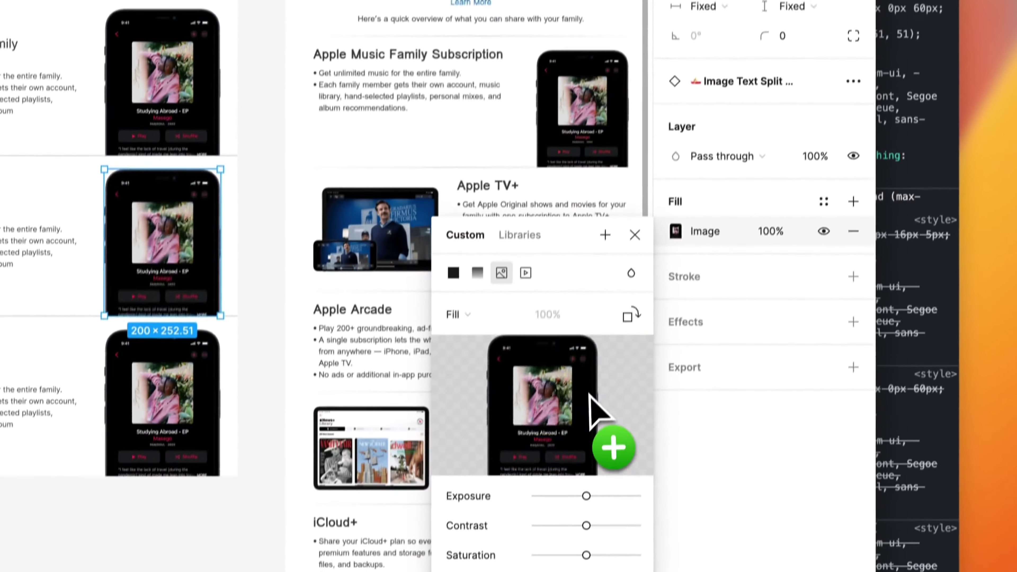
{"action": "left_click_drag", "start_coordinate": [729, 525], "coordinate": [597, 401]}
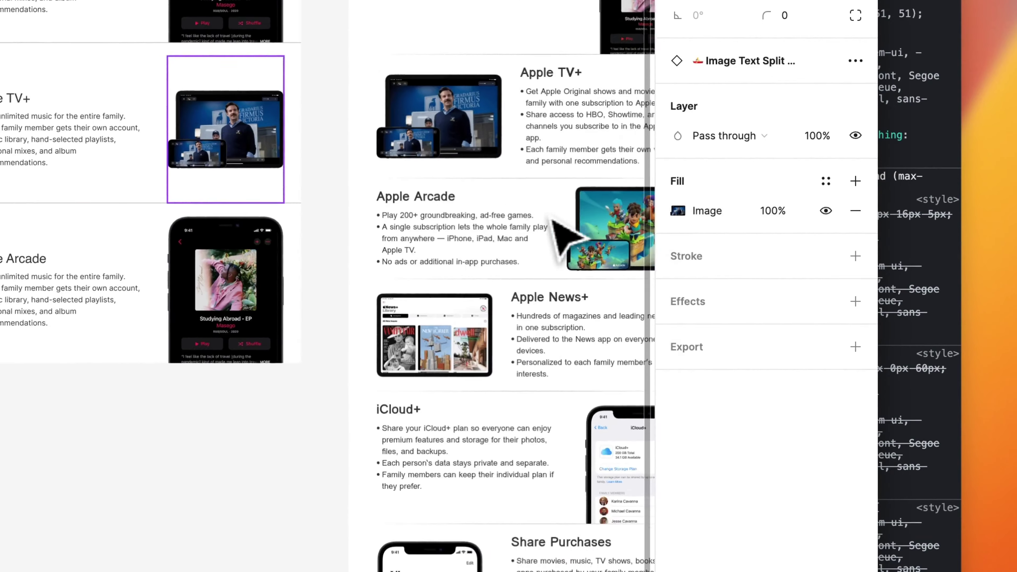
Replace the Apple Arcade row's phone picture with the Apple Arcade image
{"action": "left_click", "coordinate": [370, 325]}
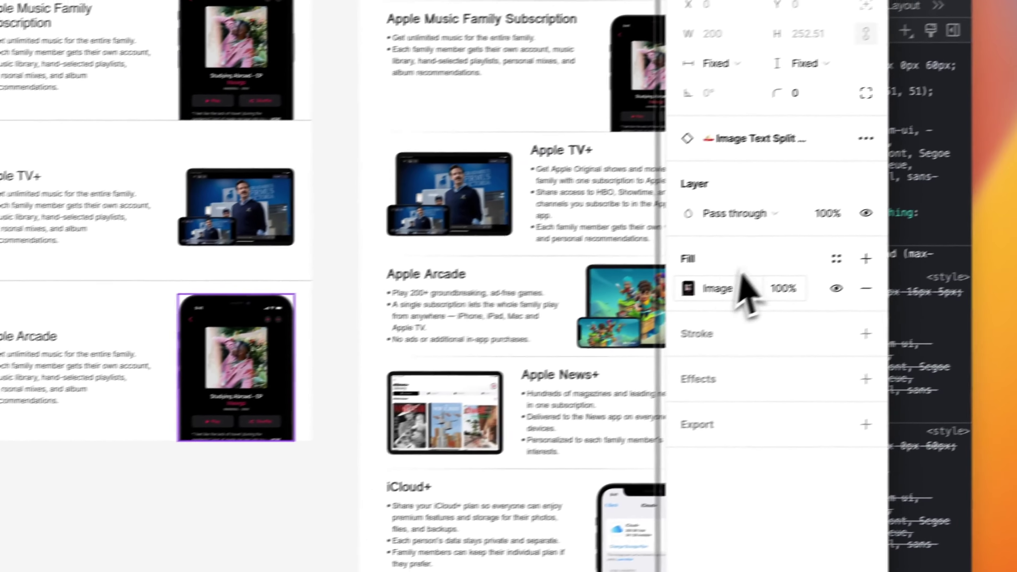
{"action": "left_click", "coordinate": [798, 254]}
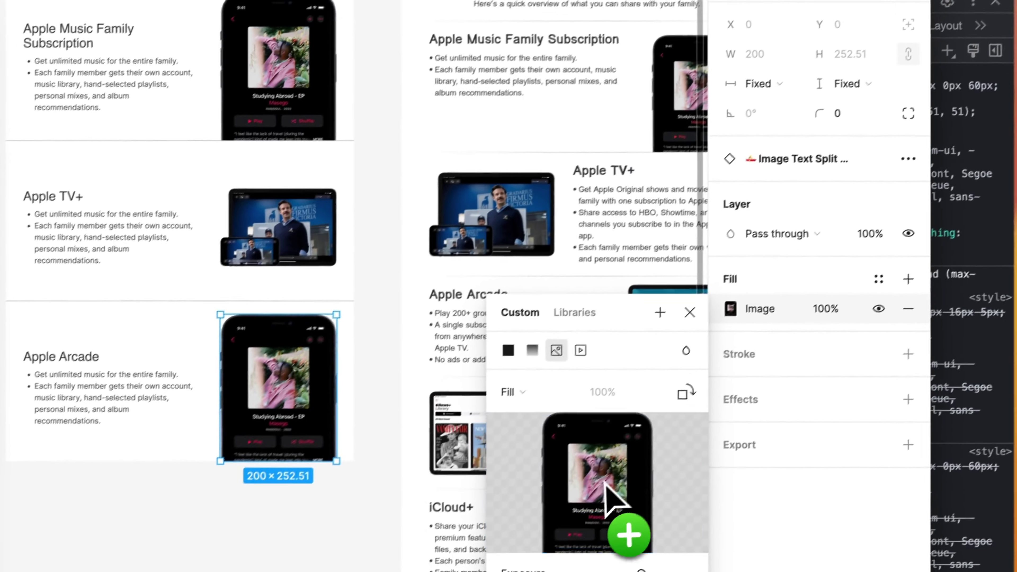
{"action": "left_click_drag", "start_coordinate": [886, 527], "coordinate": [518, 517]}
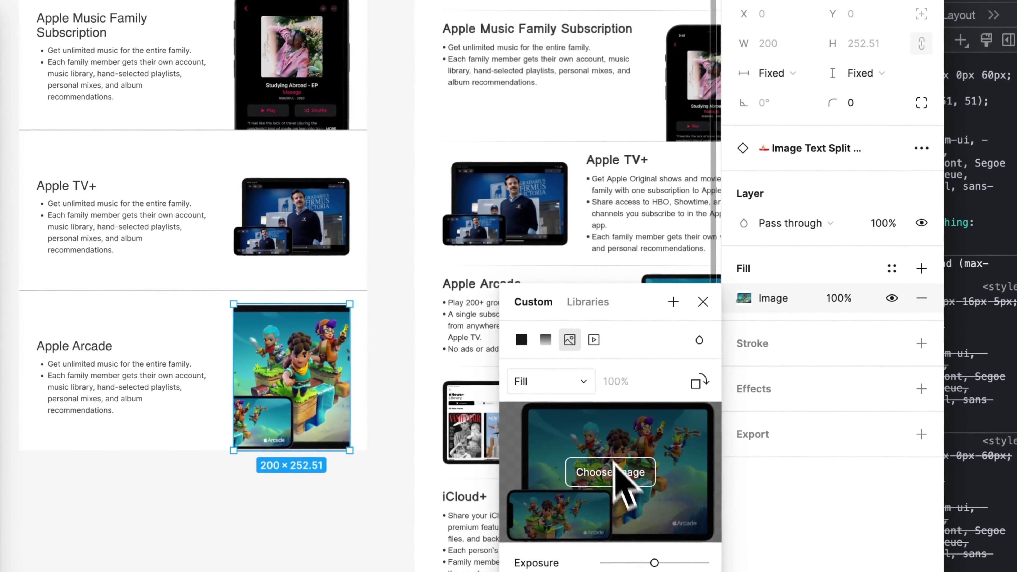
{"action": "left_click", "coordinate": [461, 450]}
{"action": "left_click", "coordinate": [319, 99]}
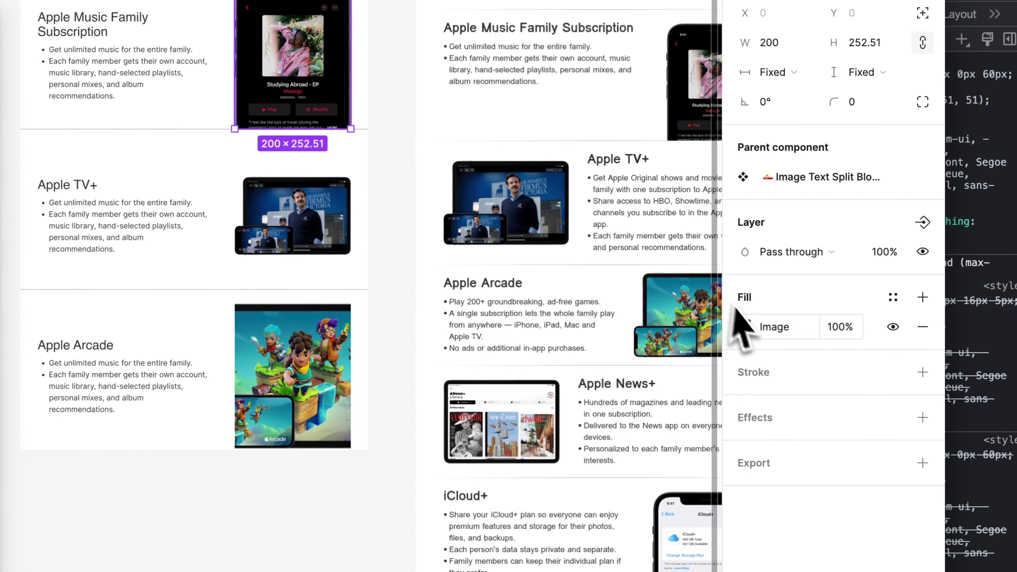
{"action": "left_click", "coordinate": [745, 327]}
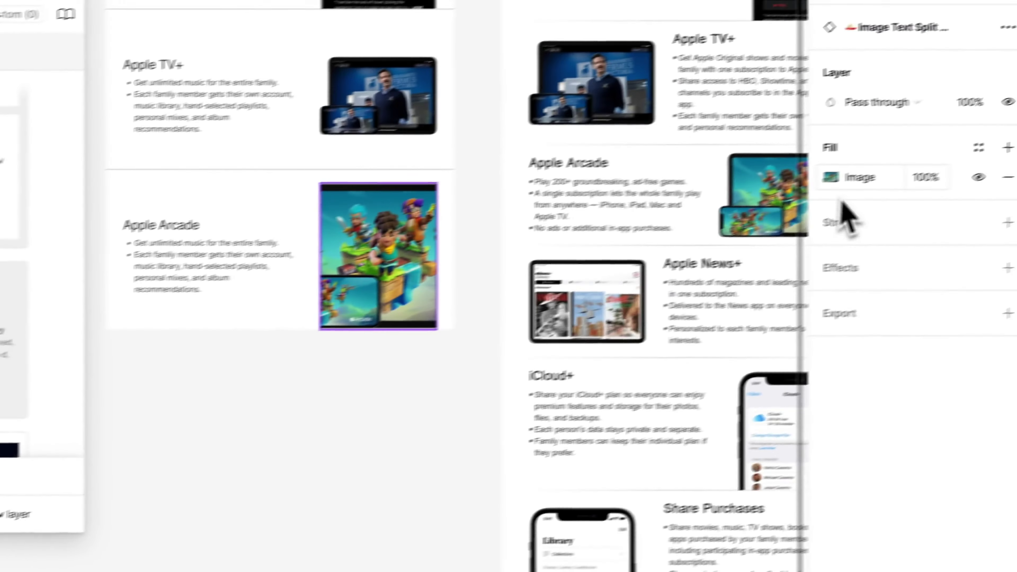
{"action": "left_click", "coordinate": [789, 188]}
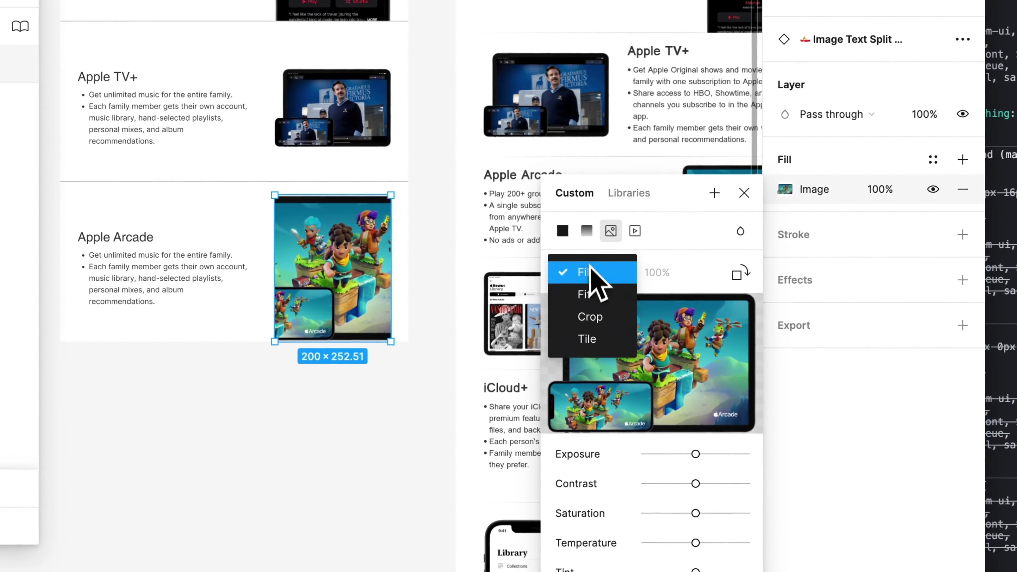
{"action": "scroll", "coordinate": [349, 408], "scroll_direction": "down", "scroll_amount": 1}
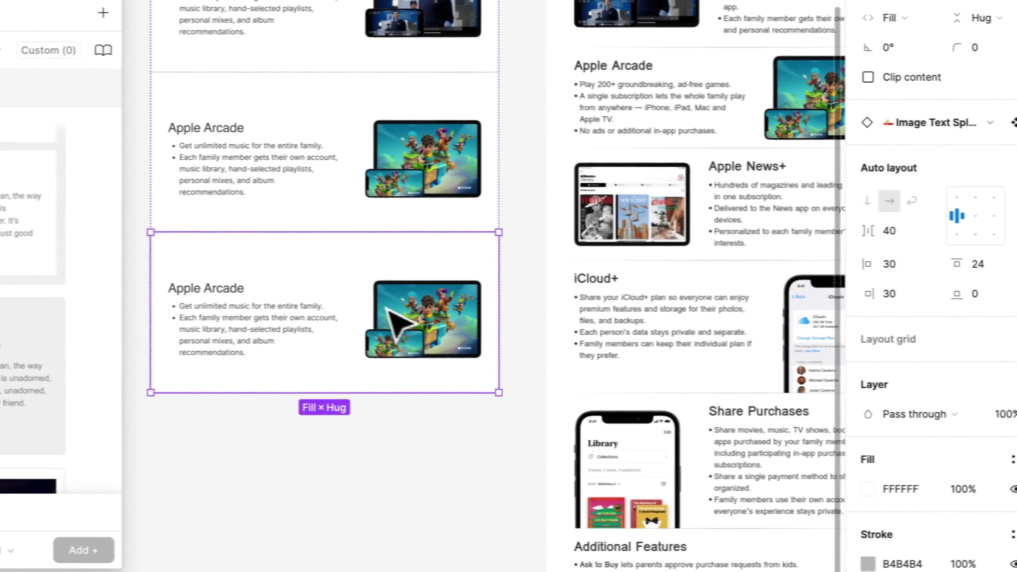
Fill the new bottom row's image frame with the Apple News+ artwork
{"action": "left_click", "coordinate": [413, 315]}
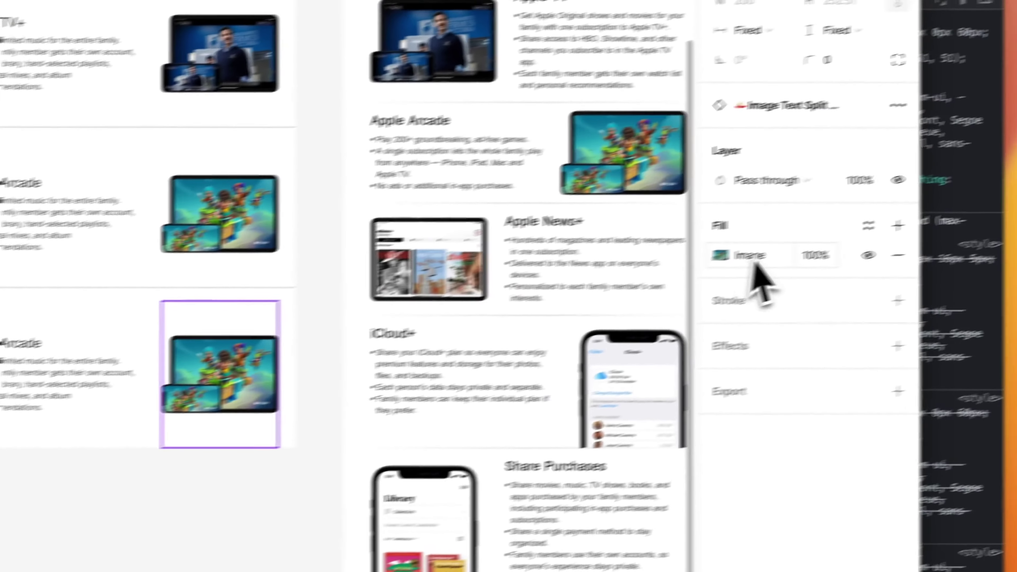
{"action": "left_click", "coordinate": [659, 273]}
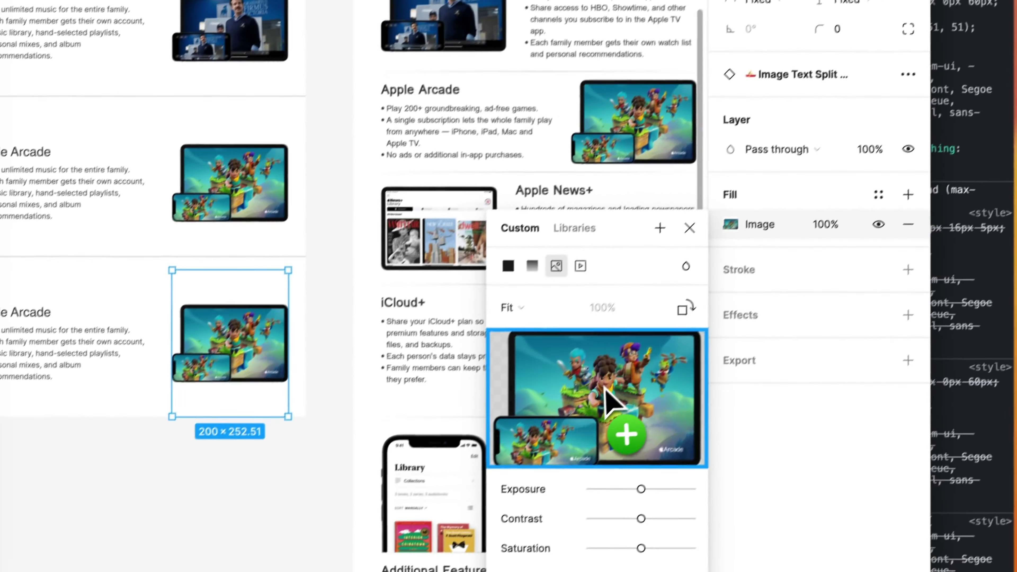
{"action": "left_click_drag", "start_coordinate": [720, 413], "coordinate": [532, 477]}
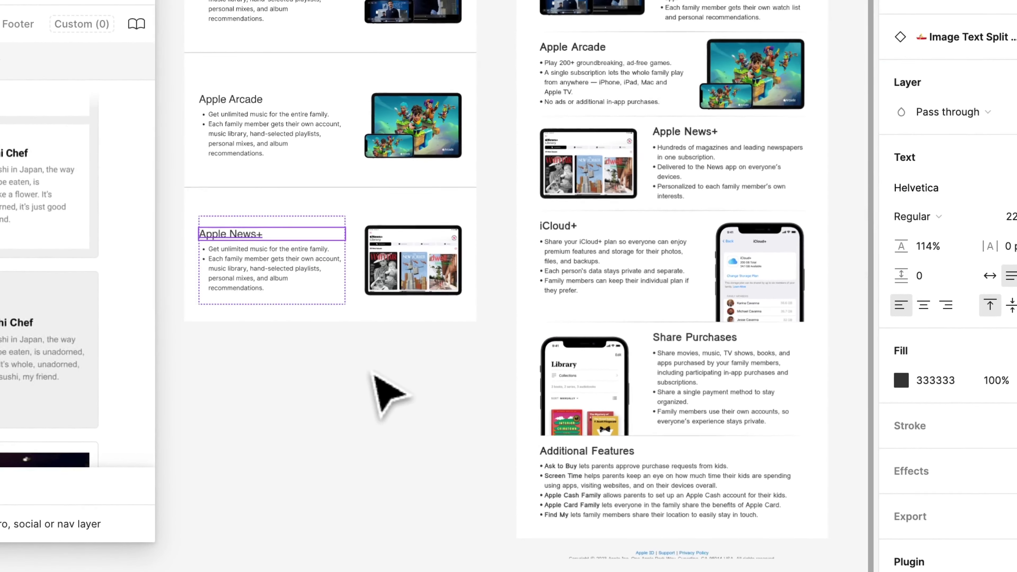
{"action": "scroll", "coordinate": [383, 345], "scroll_direction": "up", "scroll_amount": 3}
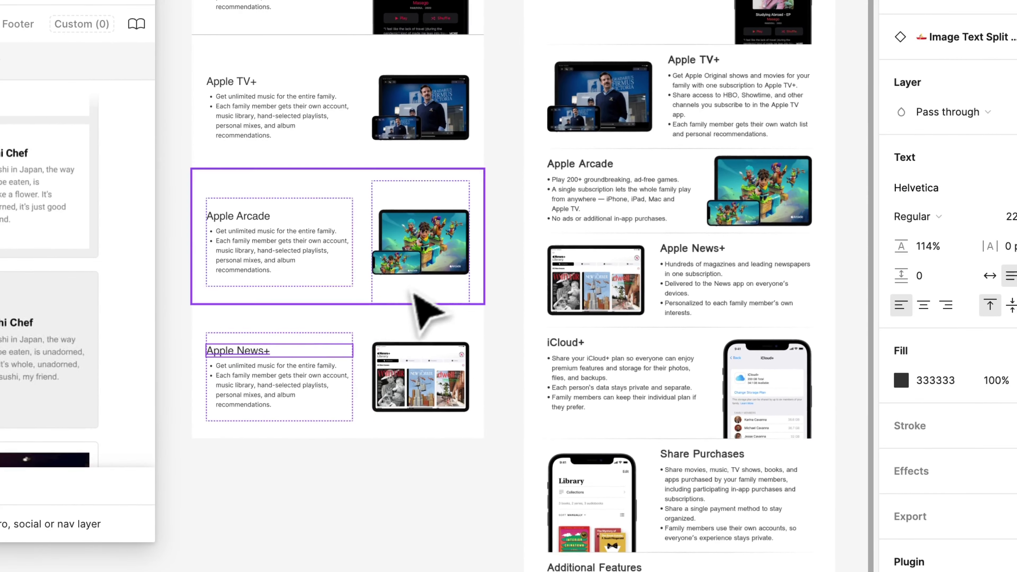
{"action": "scroll", "coordinate": [412, 298], "scroll_direction": "down", "scroll_amount": 2}
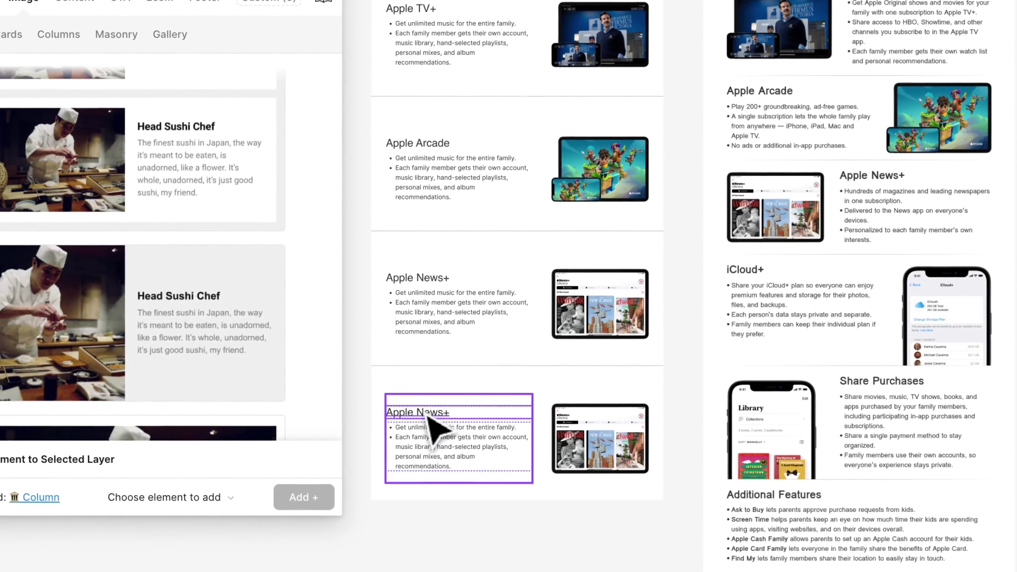
{"action": "left_click", "coordinate": [427, 417]}
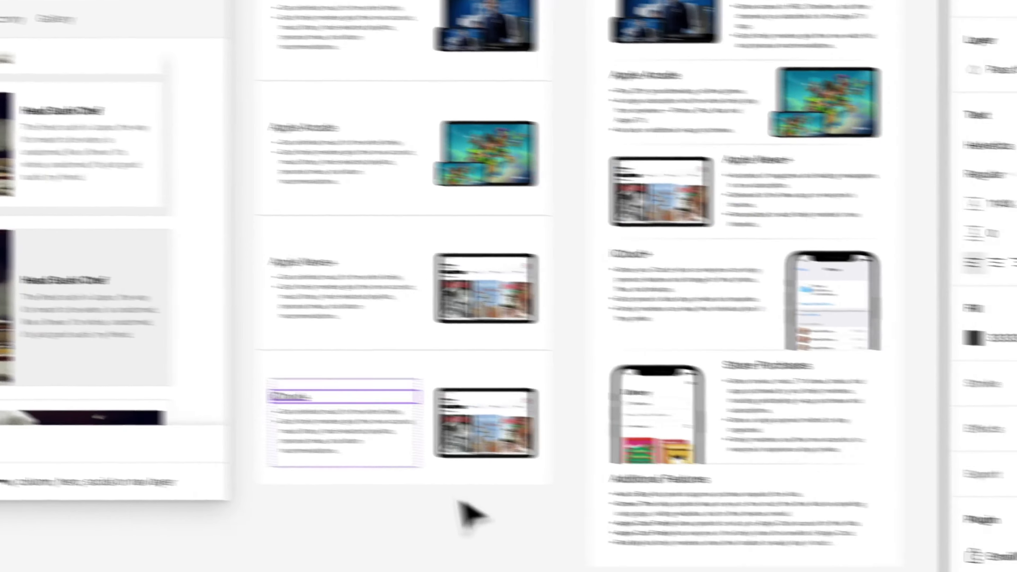
Swap the iPhone iCloud storage screenshot into the iCloud+ row's picture
{"action": "left_click", "coordinate": [603, 466]}
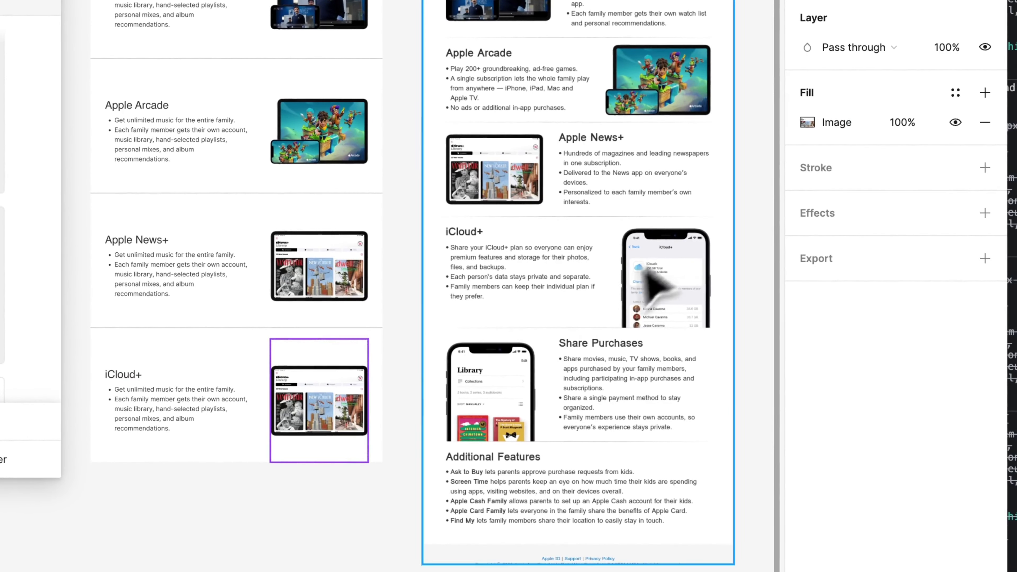
{"action": "left_click", "coordinate": [807, 122]}
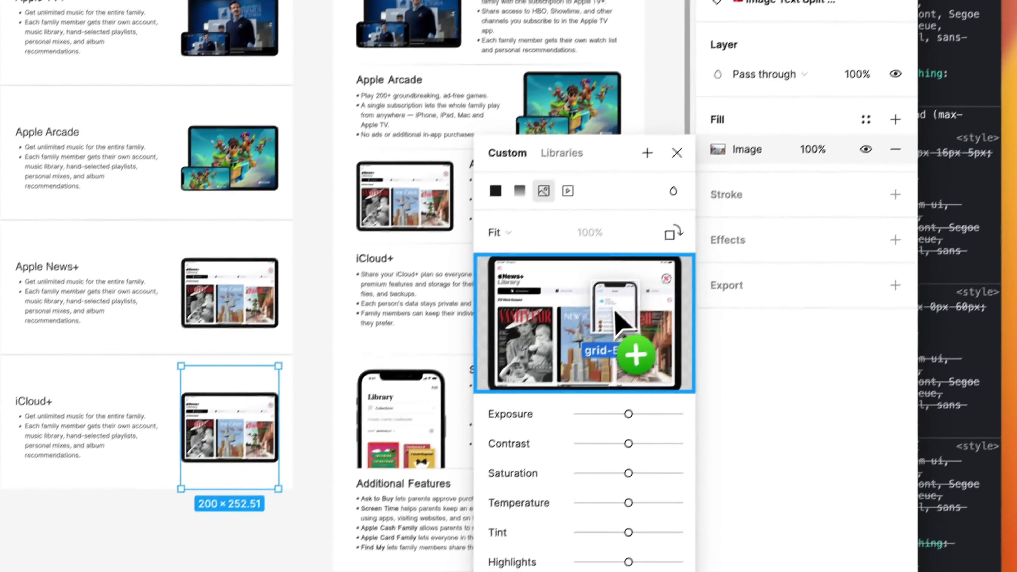
{"action": "left_click_drag", "start_coordinate": [821, 377], "coordinate": [561, 409]}
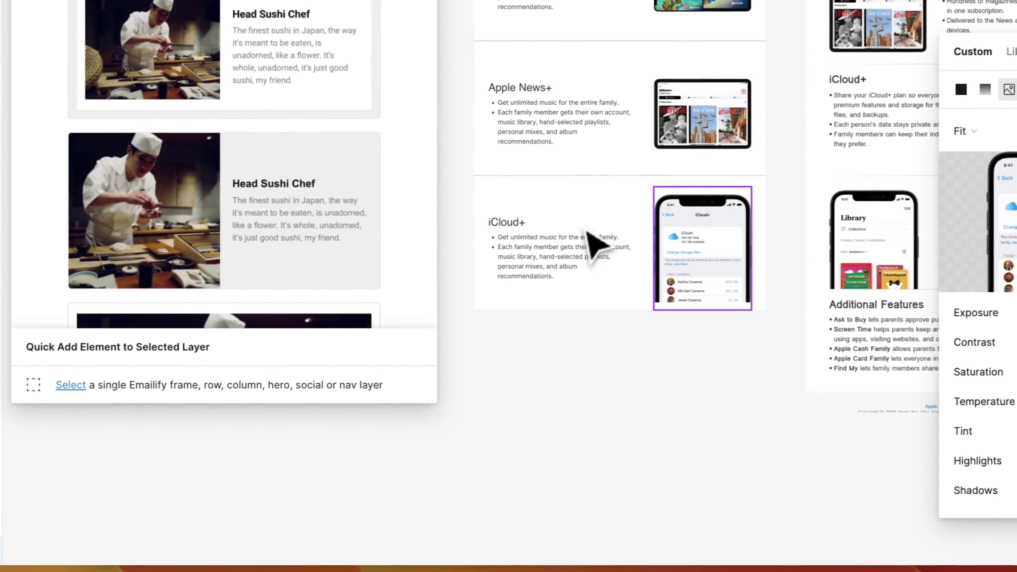
{"action": "left_click", "coordinate": [587, 202]}
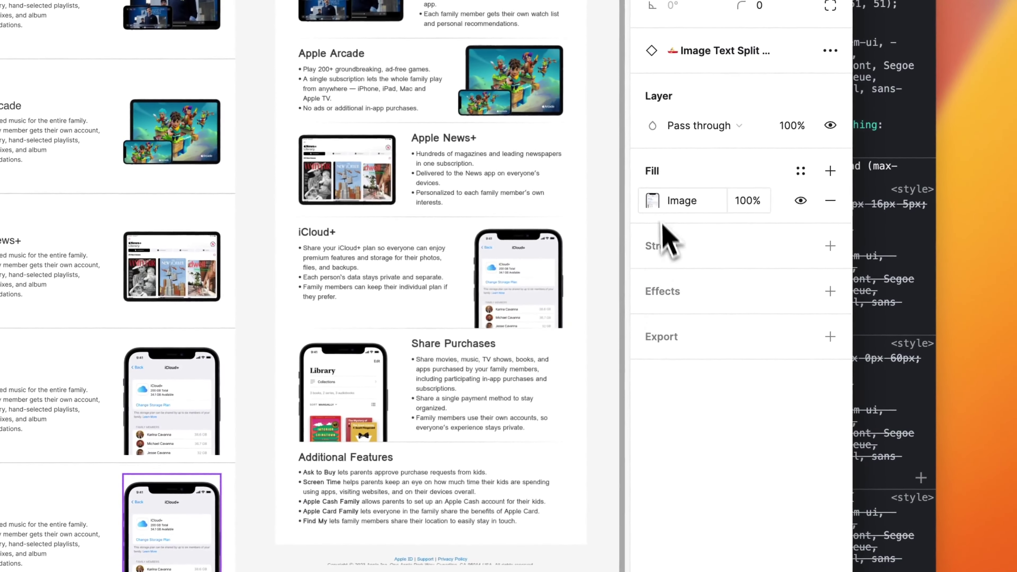
Put the Library screenshot in the bottom row and copy the Share Purchases heading
{"action": "left_click", "coordinate": [708, 185]}
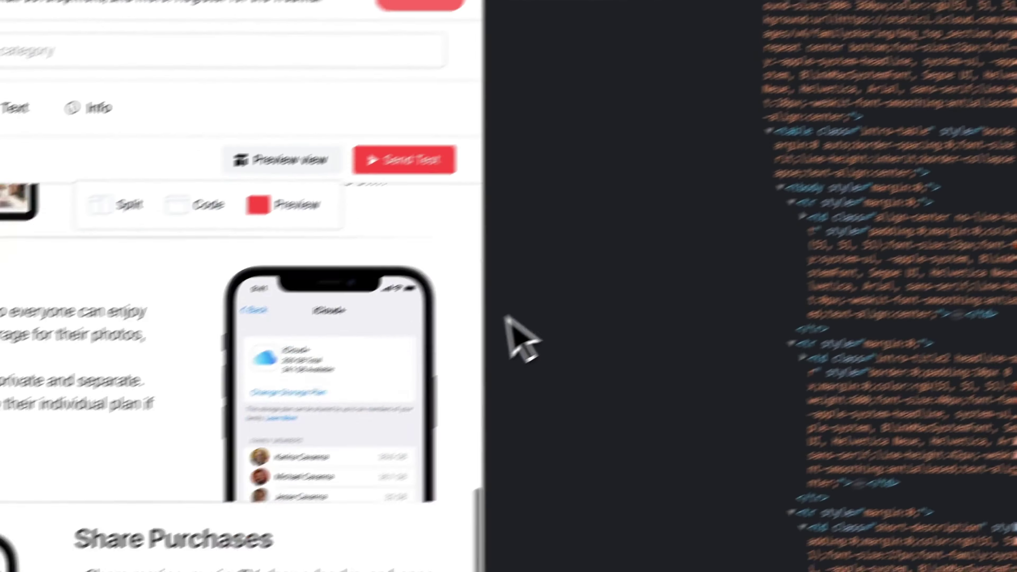
{"action": "scroll", "coordinate": [536, 313], "scroll_direction": "down", "scroll_amount": 5}
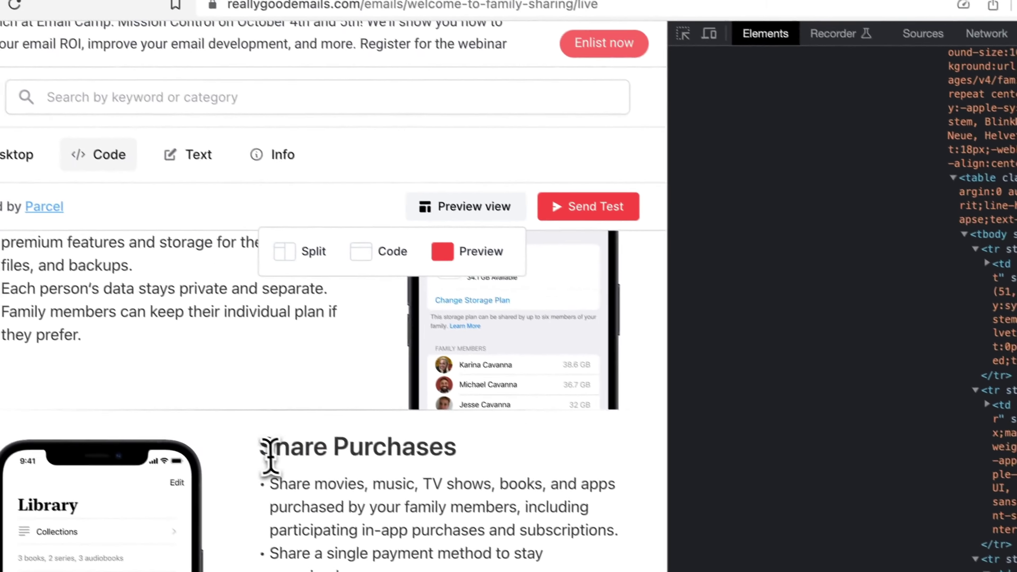
{"action": "left_click_drag", "start_coordinate": [264, 448], "coordinate": [456, 457]}
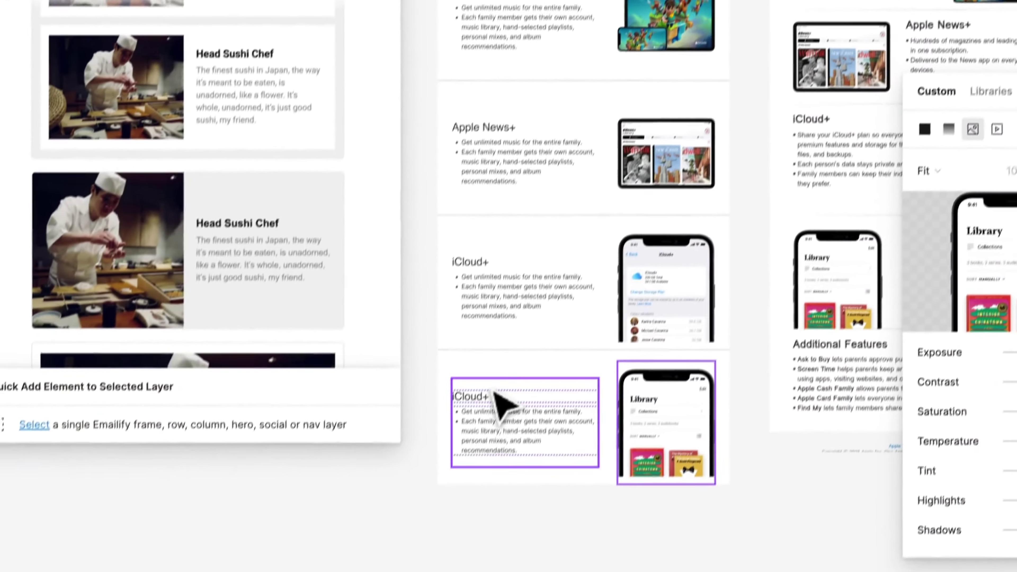
{"action": "left_click", "coordinate": [497, 395]}
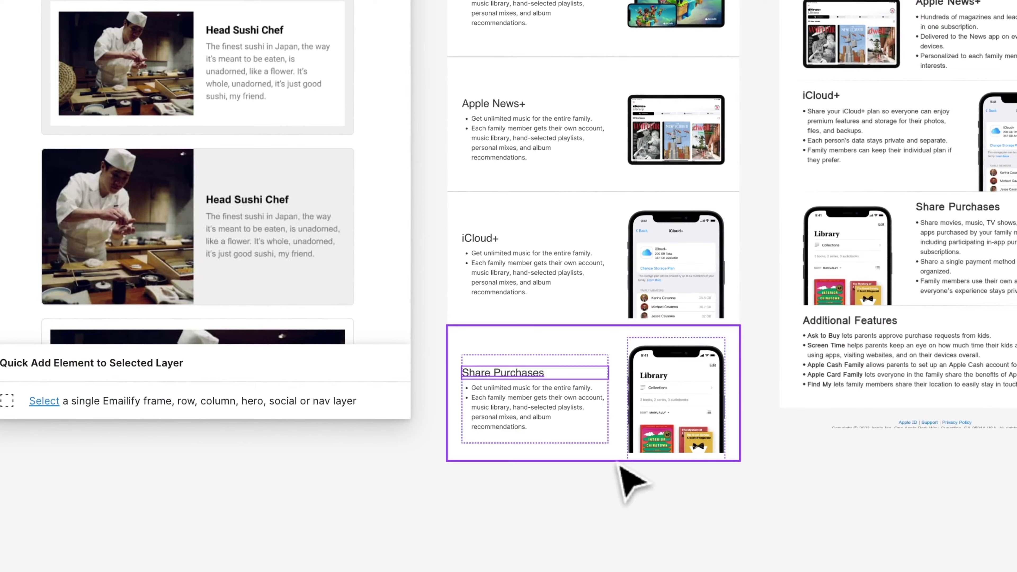
{"action": "left_click", "coordinate": [666, 414]}
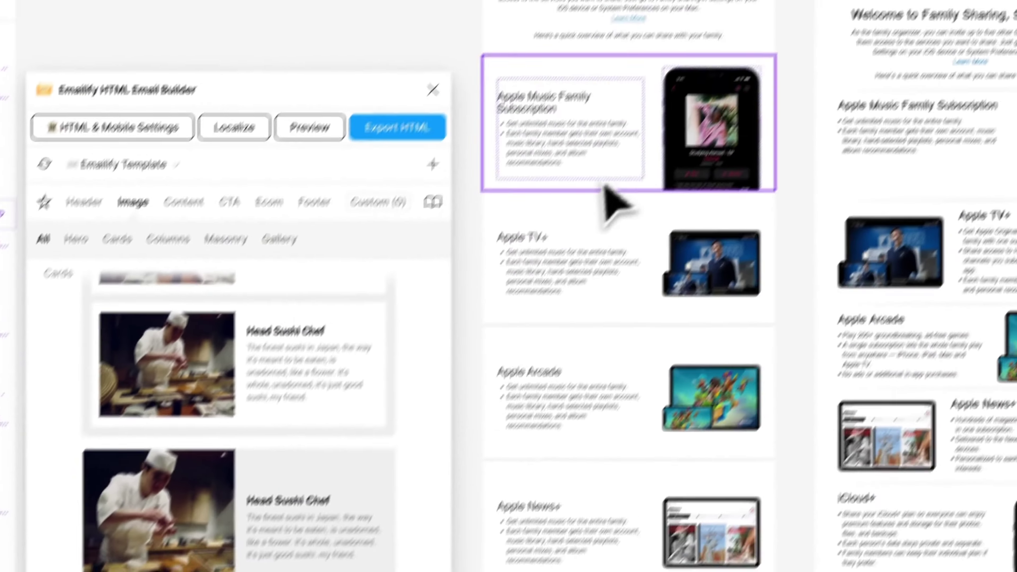
Adjust the Apple Music Family Subscription row's alignment, leaving its top padding at 14
{"action": "left_click", "coordinate": [681, 171]}
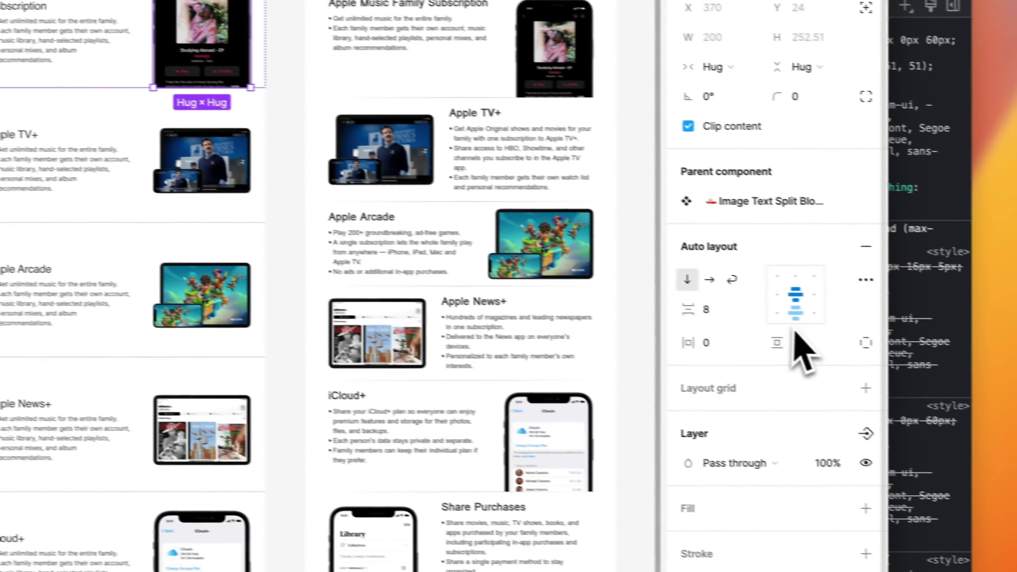
{"action": "left_click", "coordinate": [770, 308]}
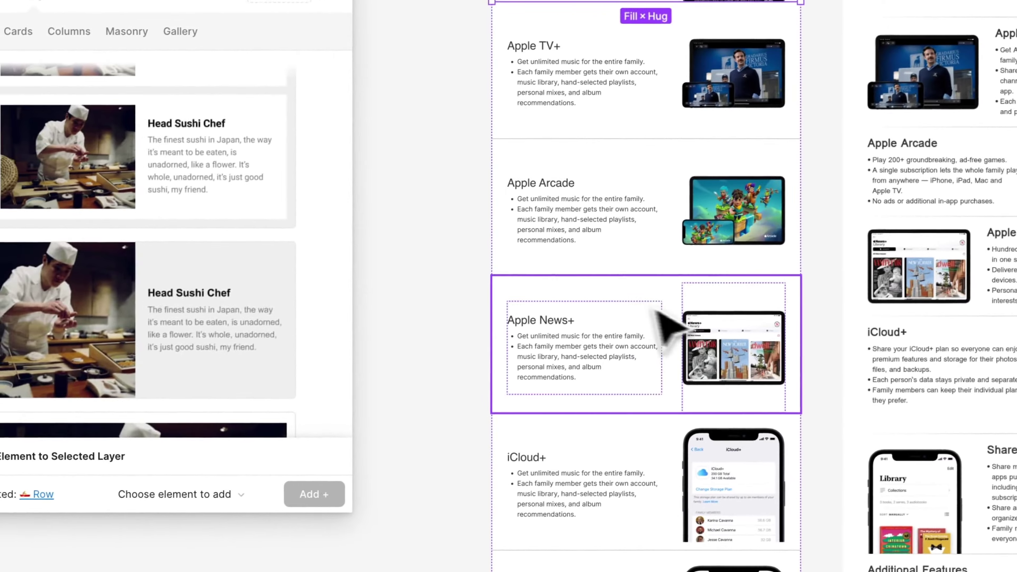
{"action": "left_click", "coordinate": [614, 298]}
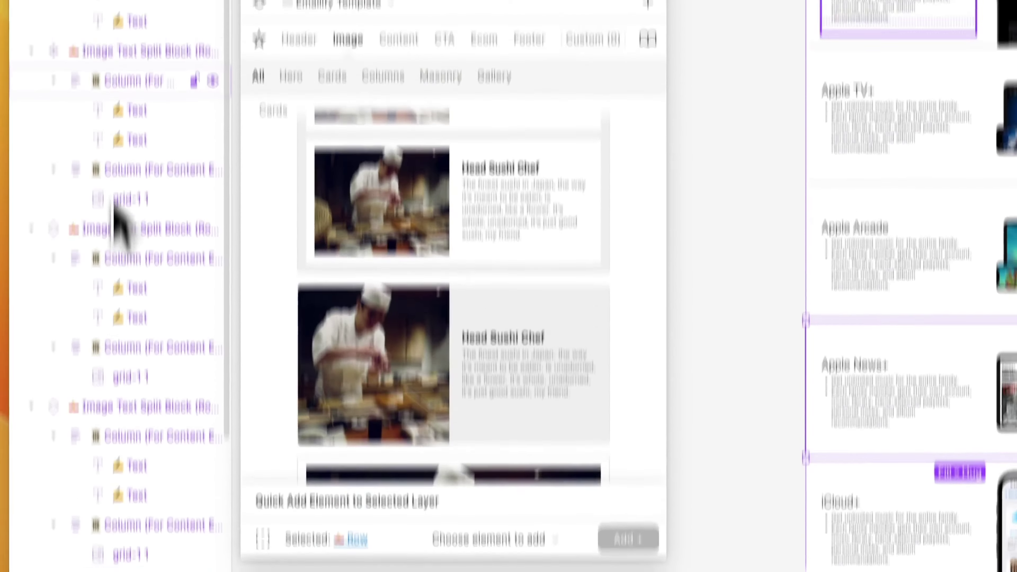
{"action": "left_click", "coordinate": [120, 224]}
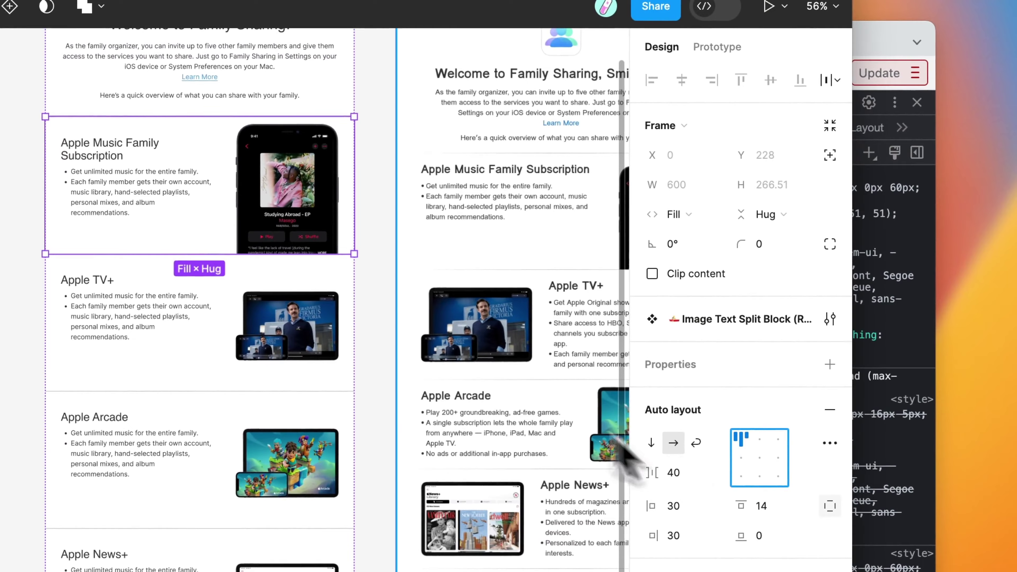
Drag Emailify's Content > Text heading-with-paragraph block in below the Share Purchases row
{"action": "left_click", "coordinate": [853, 145]}
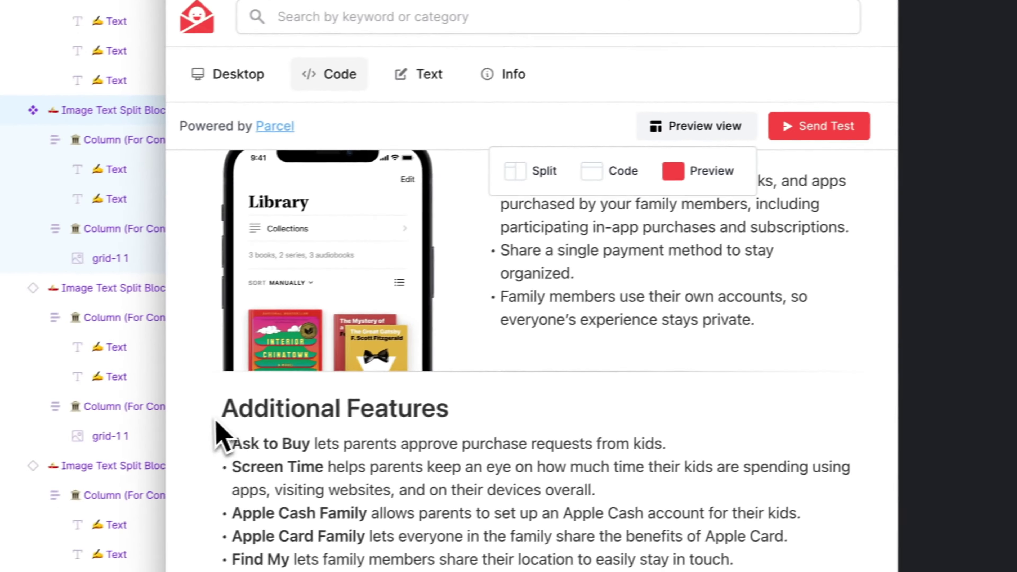
{"action": "left_click_drag", "start_coordinate": [216, 427], "coordinate": [458, 398]}
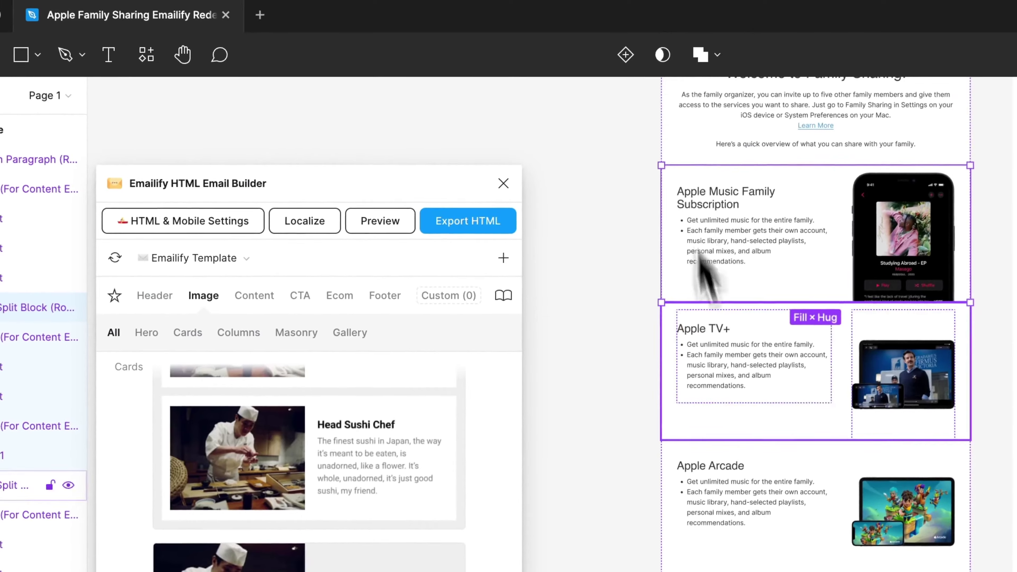
{"action": "scroll", "coordinate": [715, 329], "scroll_direction": "down", "scroll_amount": 10}
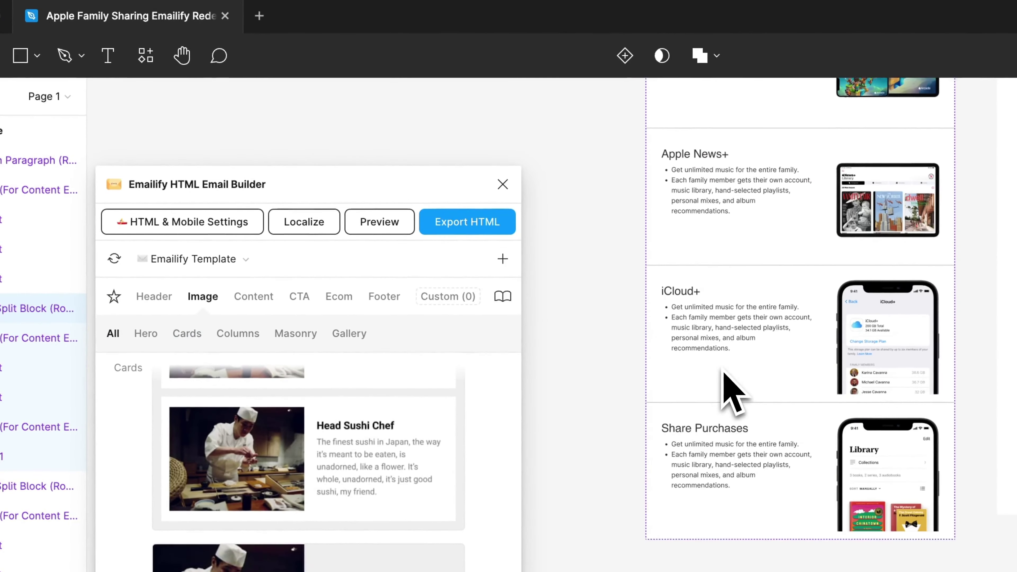
{"action": "left_click", "coordinate": [236, 337]}
{"action": "left_click", "coordinate": [254, 296]}
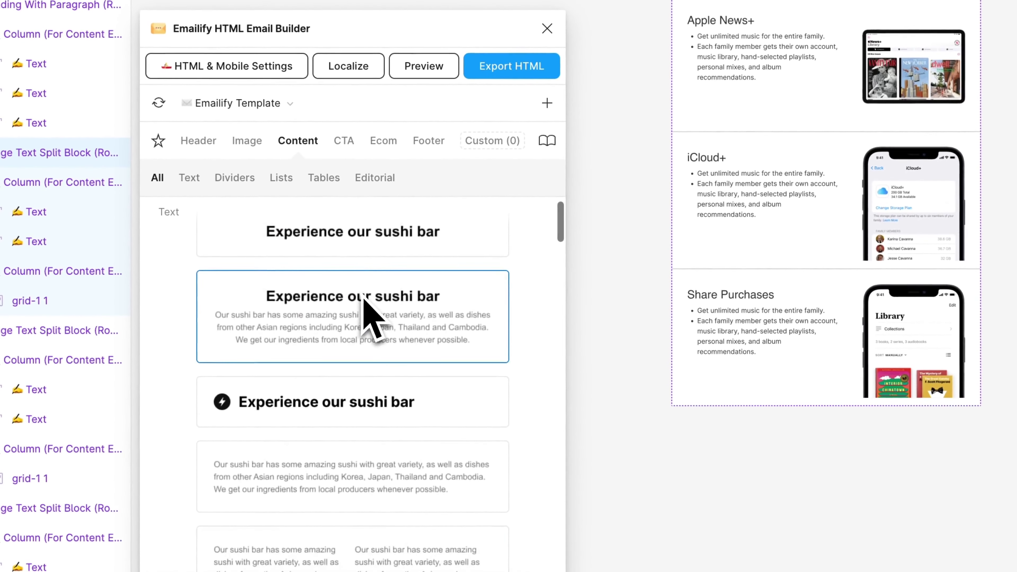
{"action": "left_click_drag", "start_coordinate": [439, 333], "coordinate": [557, 427]}
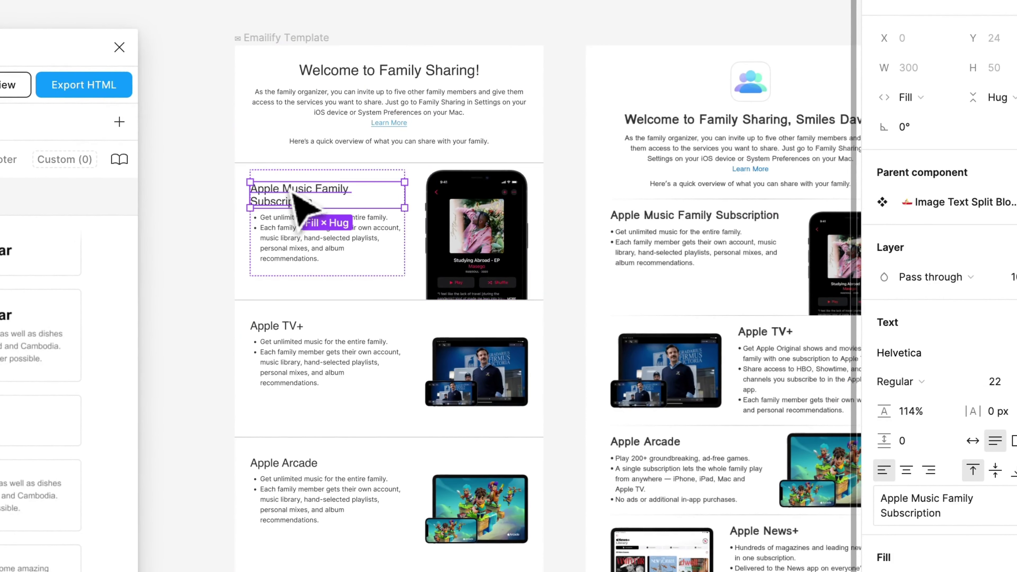
{"action": "scroll", "coordinate": [313, 260], "scroll_direction": "down", "scroll_amount": 10}
{"action": "scroll", "coordinate": [318, 264], "scroll_direction": "down", "scroll_amount": 8}
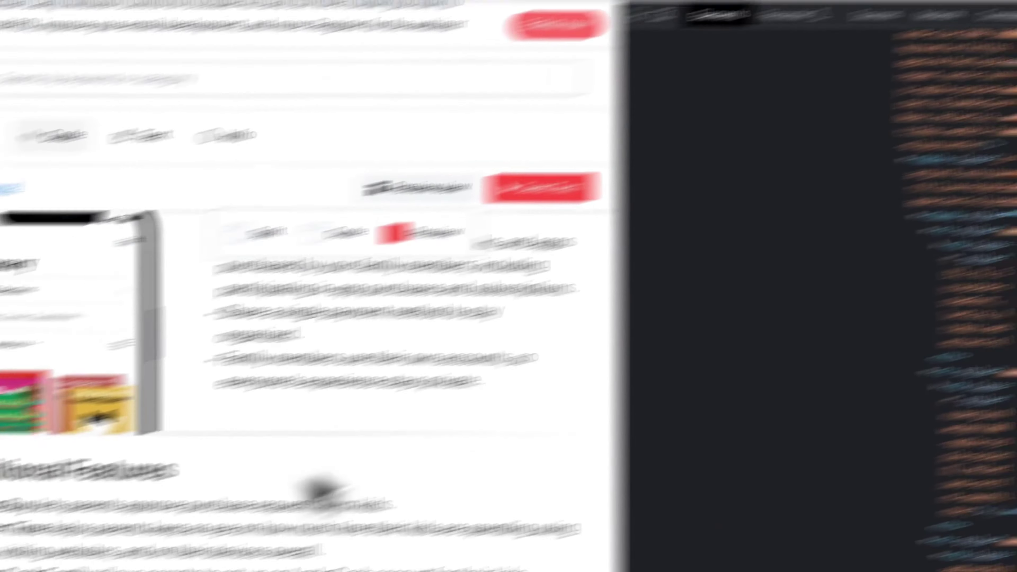
Title the new block 'Additional Features' and copy the preview's feature bullet list
{"action": "left_click_drag", "start_coordinate": [320, 489], "coordinate": [249, 413]}
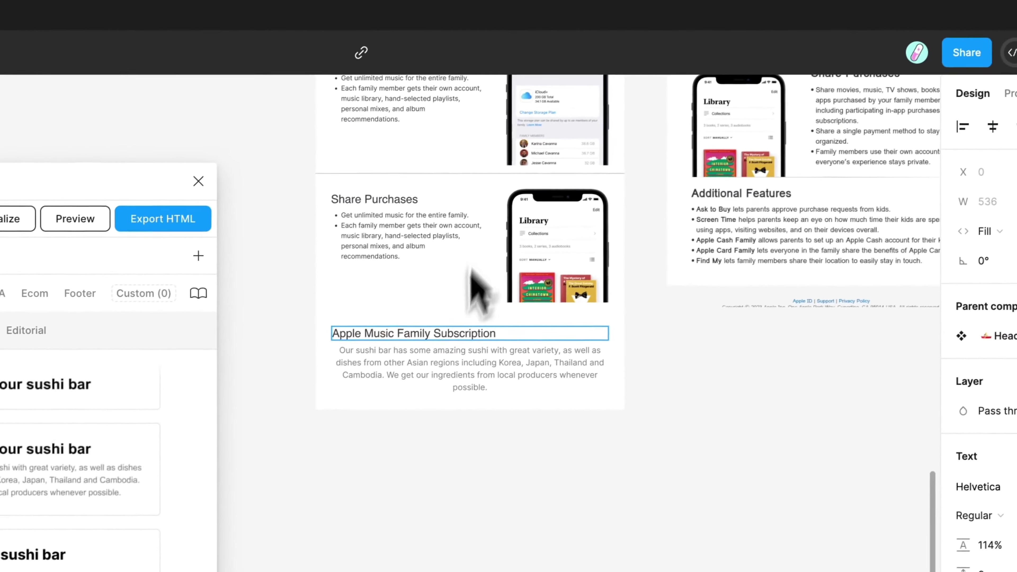
{"action": "double_click", "coordinate": [441, 335]}
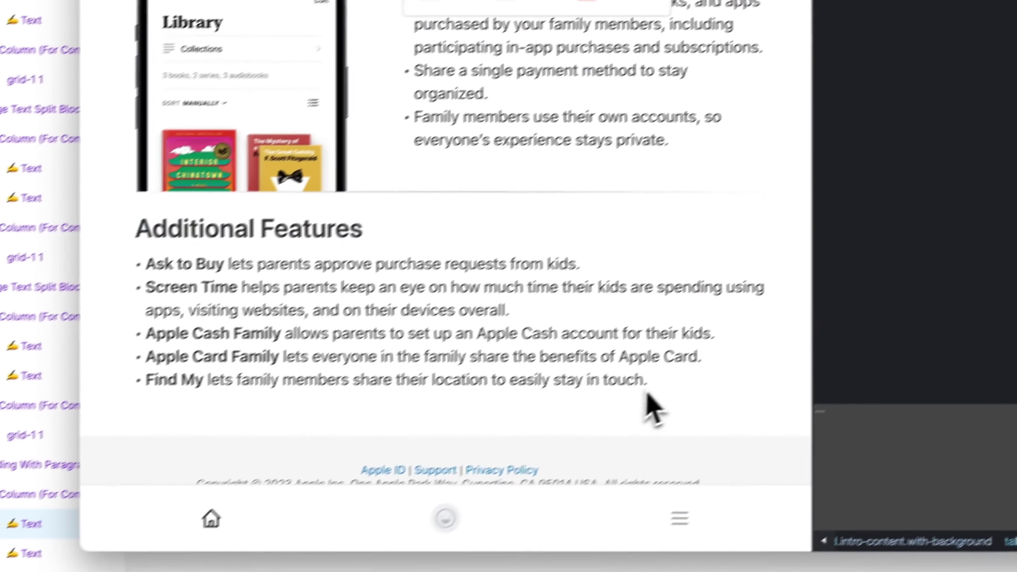
{"action": "left_click_drag", "start_coordinate": [652, 409], "coordinate": [240, 277]}
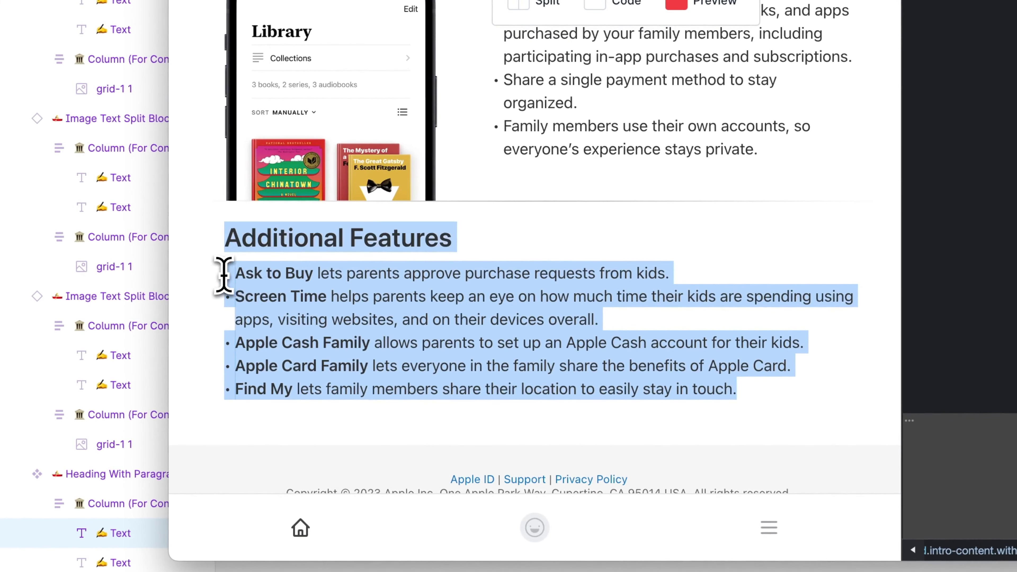
{"action": "left_click", "coordinate": [242, 284]}
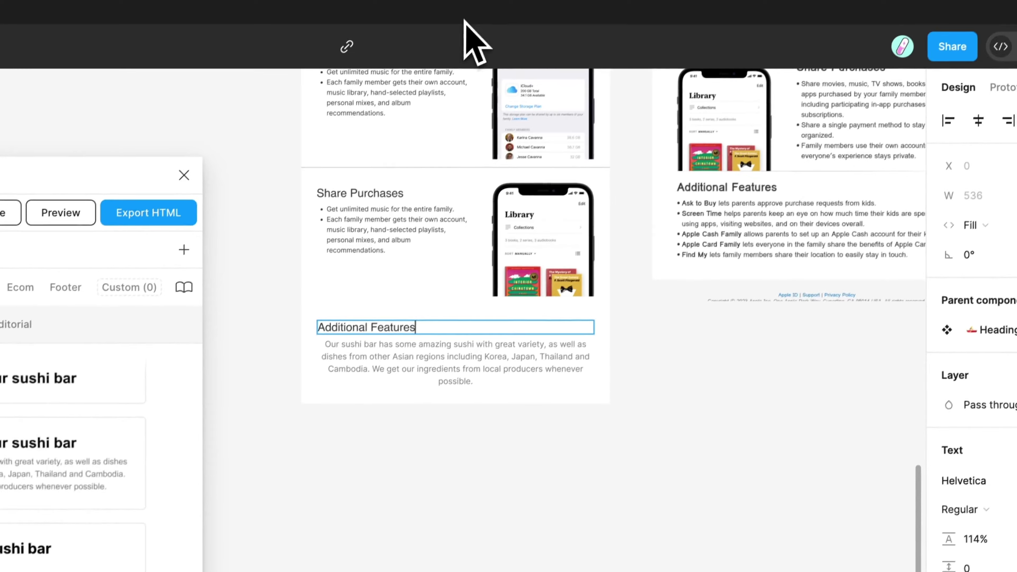
{"action": "double_click", "coordinate": [393, 363]}
Paste the five feature bullets into the paragraph, each on its own line
{"action": "type", "text": "•Ask to Buy lets parents approve purchase requests from kids.•Screen Time helps parents keep an eye on how much time their kids are spending using apps, visiting websites, and on their devices overall.•Apple Cash Family allows parents to set up an Apple Cash account for their kids.•Apple Card Family lets everyone in the family share the benefits of Apple Card.•Find My lets family members share their location to easily stay in touch."}
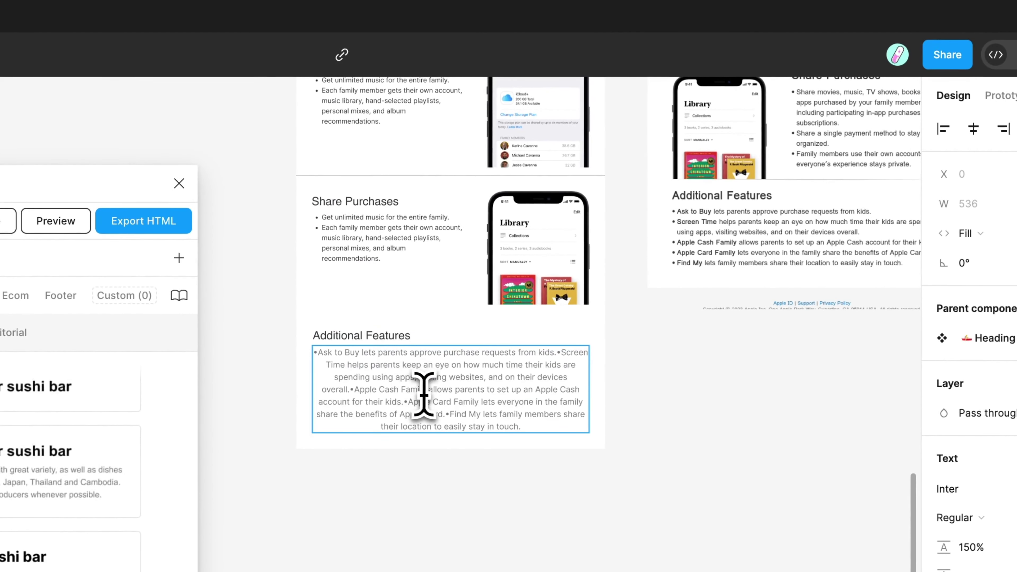
{"action": "scroll", "coordinate": [422, 393], "scroll_direction": "up", "scroll_amount": 5}
{"action": "scroll", "coordinate": [427, 397], "scroll_direction": "up", "scroll_amount": 1}
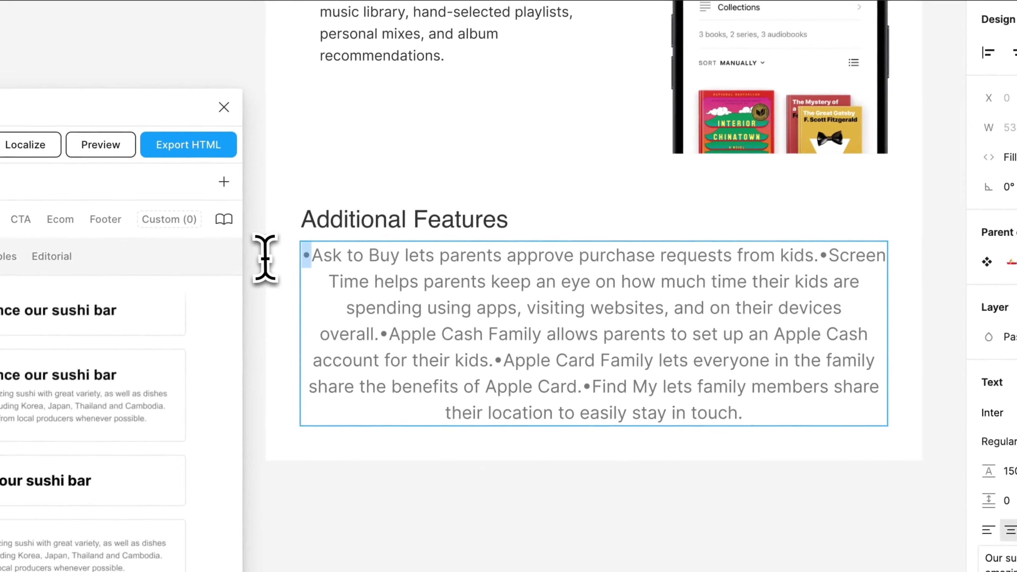
{"action": "left_click", "coordinate": [266, 257]}
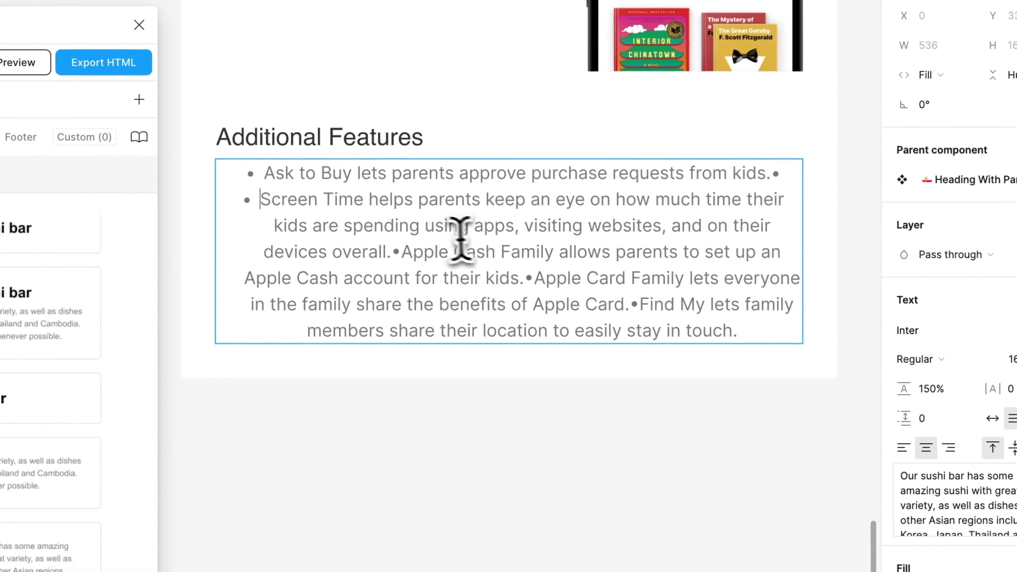
{"action": "key", "text": "Return"}
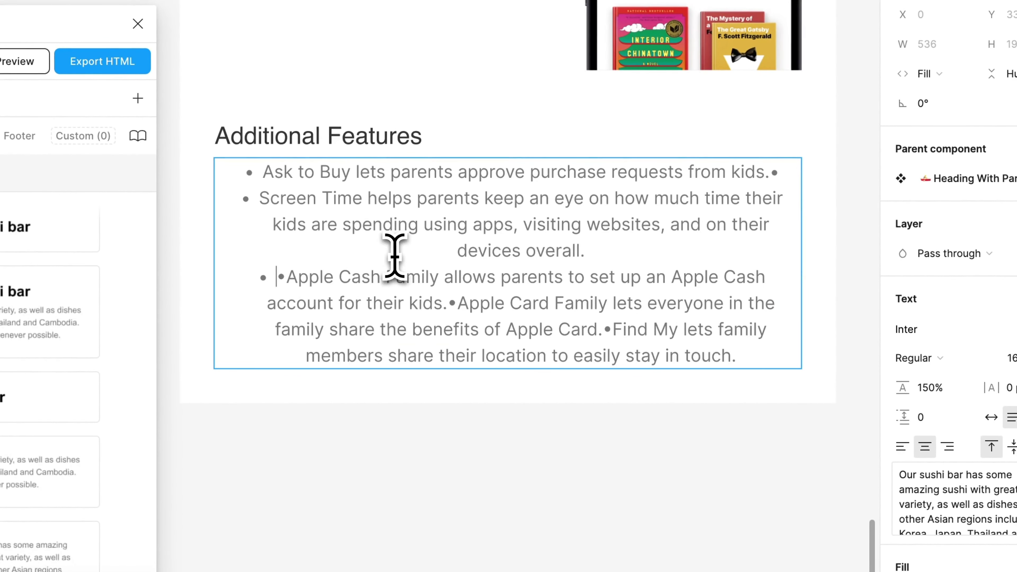
{"action": "key", "text": "Return"}
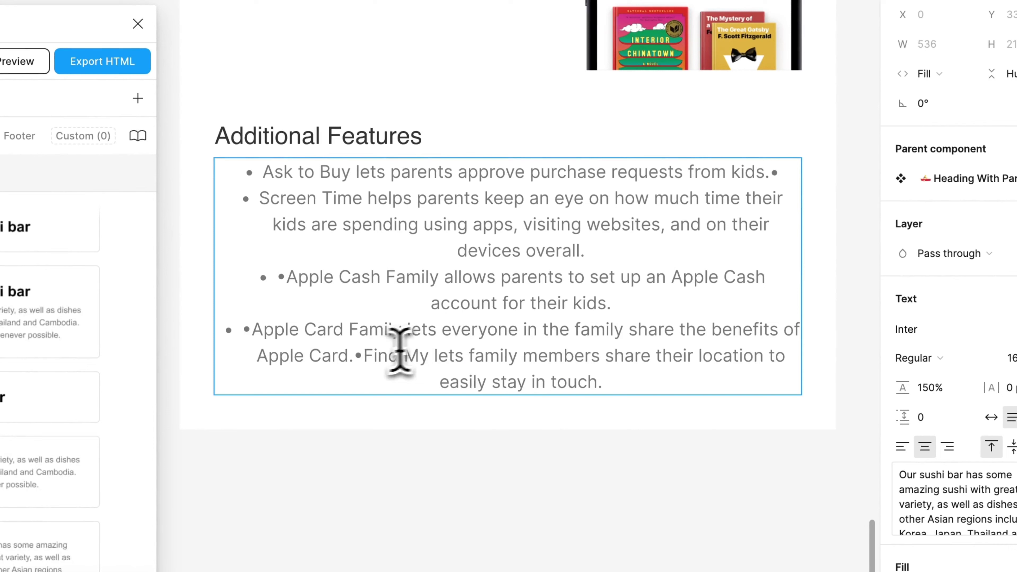
{"action": "key", "text": "Return"}
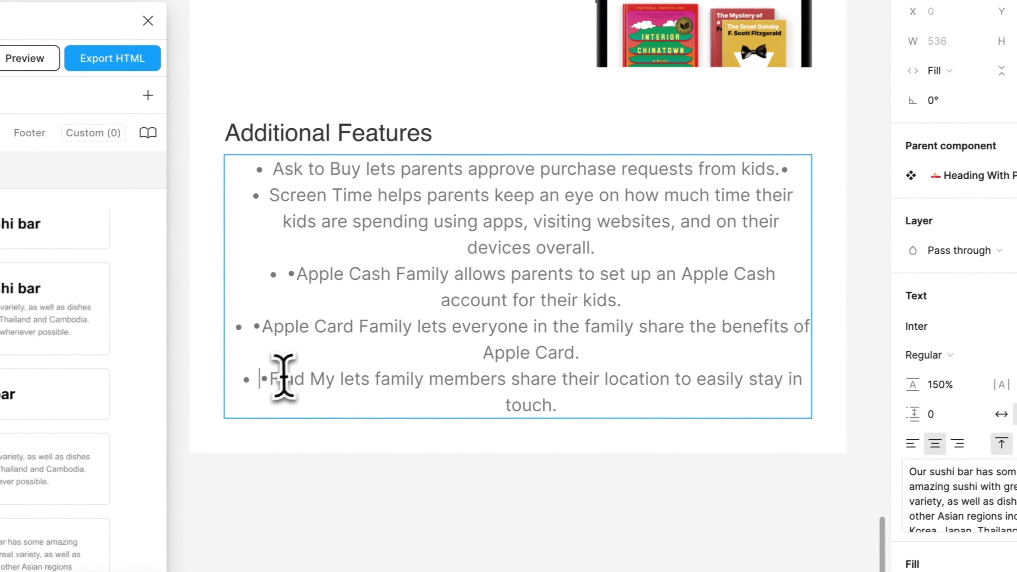
{"action": "key", "text": "Delete"}
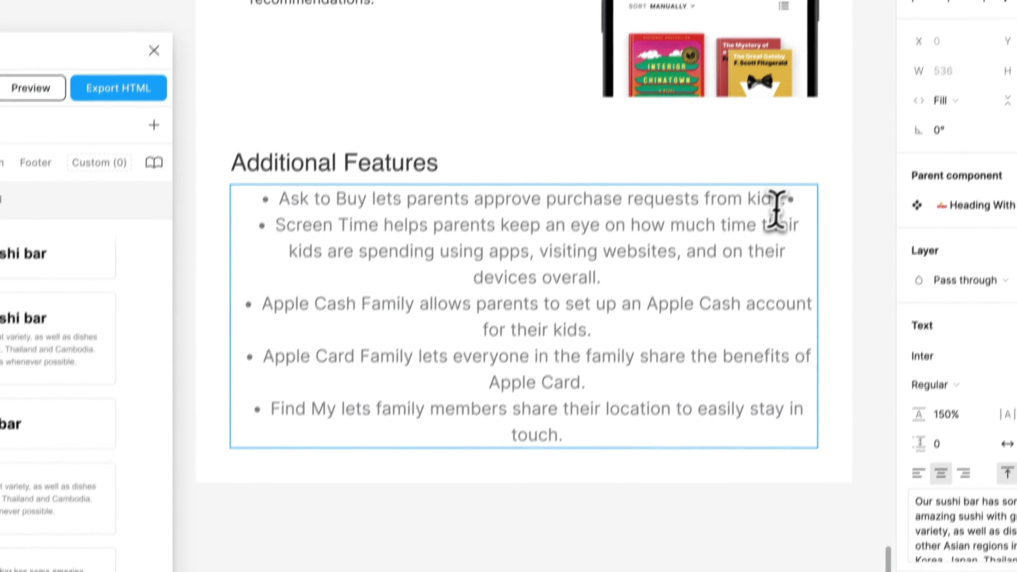
{"action": "left_click", "coordinate": [795, 165]}
{"action": "key", "text": "Return"}
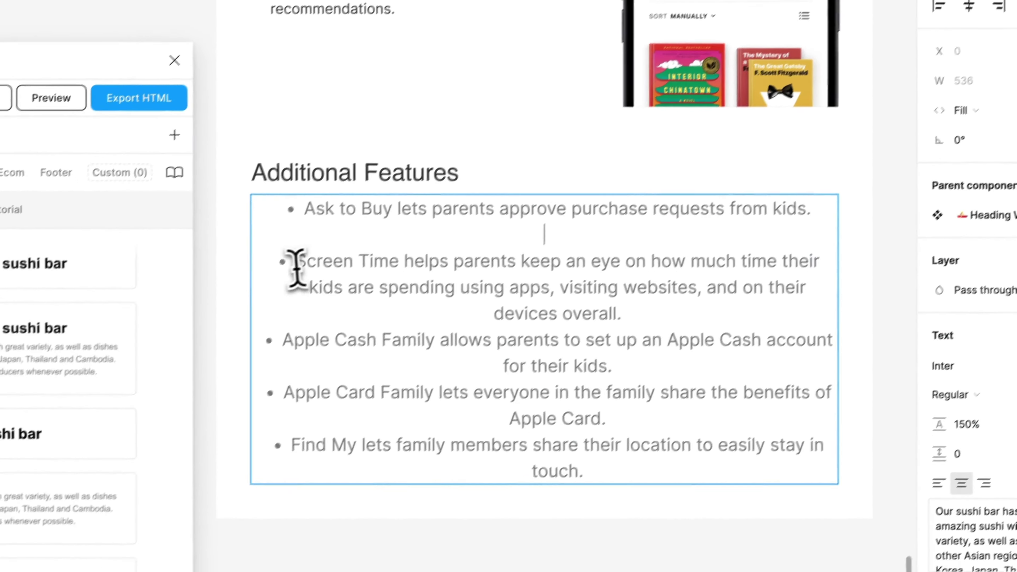
{"action": "key", "text": "BackSpace"}
Left-align the whole Additional Features bullet list
{"action": "key", "text": "ctrl+a"}
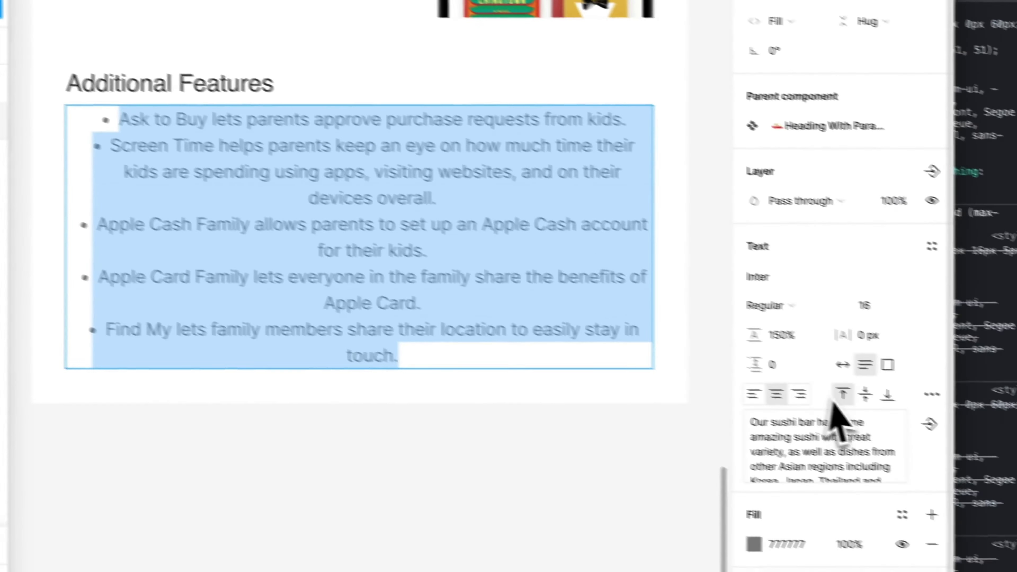
{"action": "left_click", "coordinate": [723, 387]}
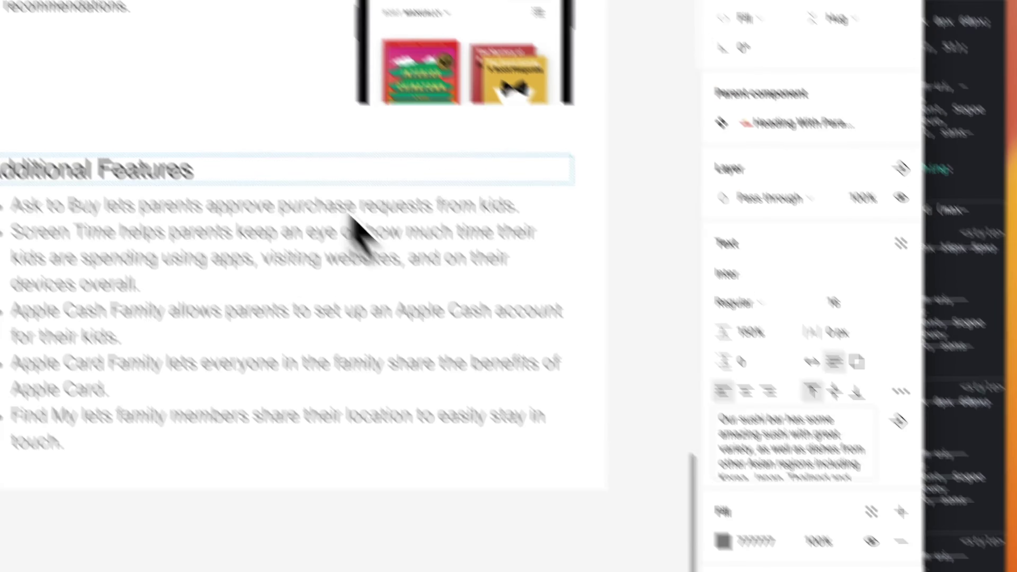
{"action": "left_click", "coordinate": [256, 91]}
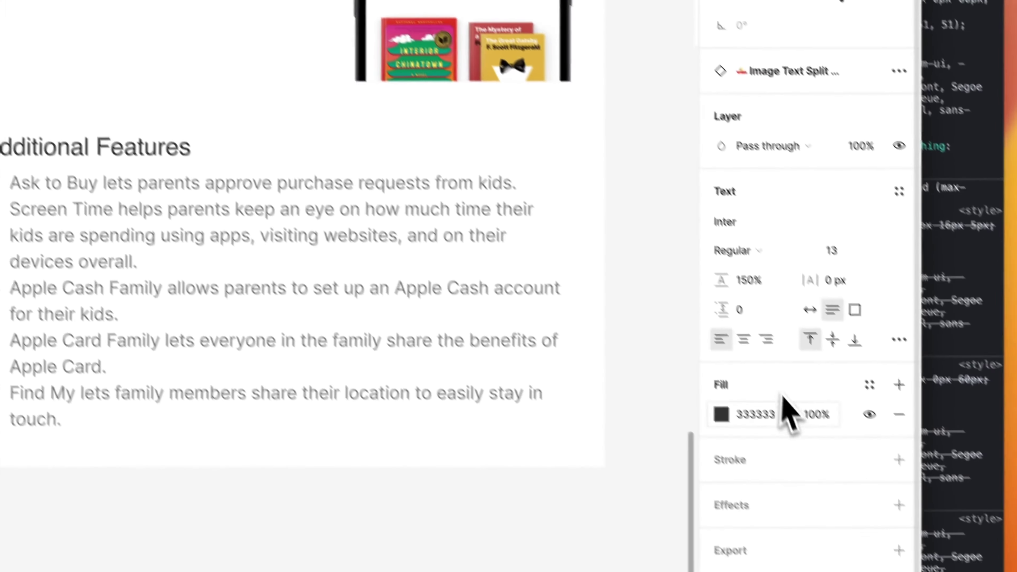
Set the Additional Features list to font size 13 and text colour 333333
{"action": "left_click", "coordinate": [785, 414]}
{"action": "left_click", "coordinate": [375, 341]}
{"action": "key", "text": "Return"}
{"action": "left_click", "coordinate": [799, 297]}
{"action": "key", "text": "Down"}
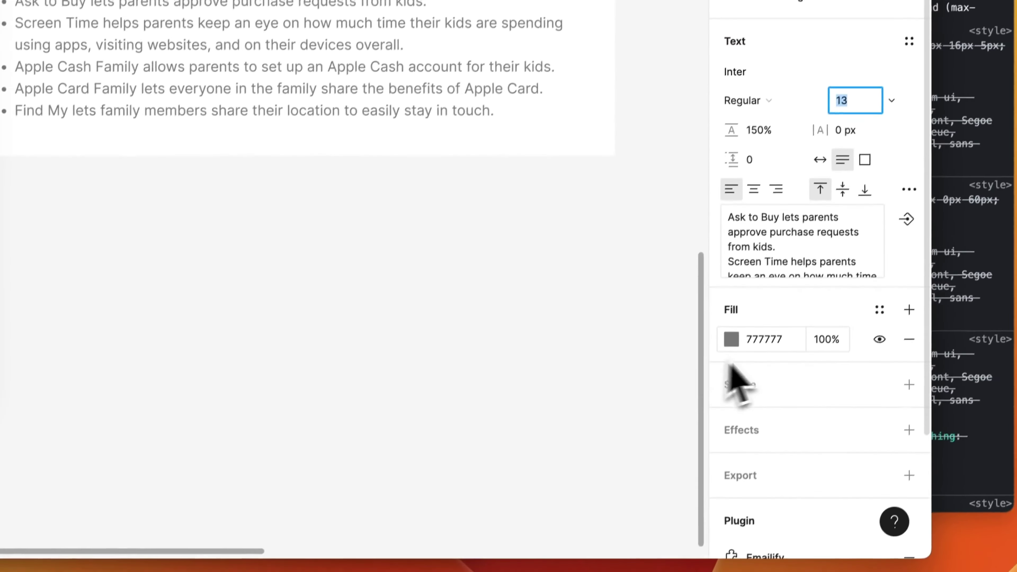
{"action": "type", "text": "13"}
{"action": "left_click", "coordinate": [771, 329]}
{"action": "type", "text": "333333"}
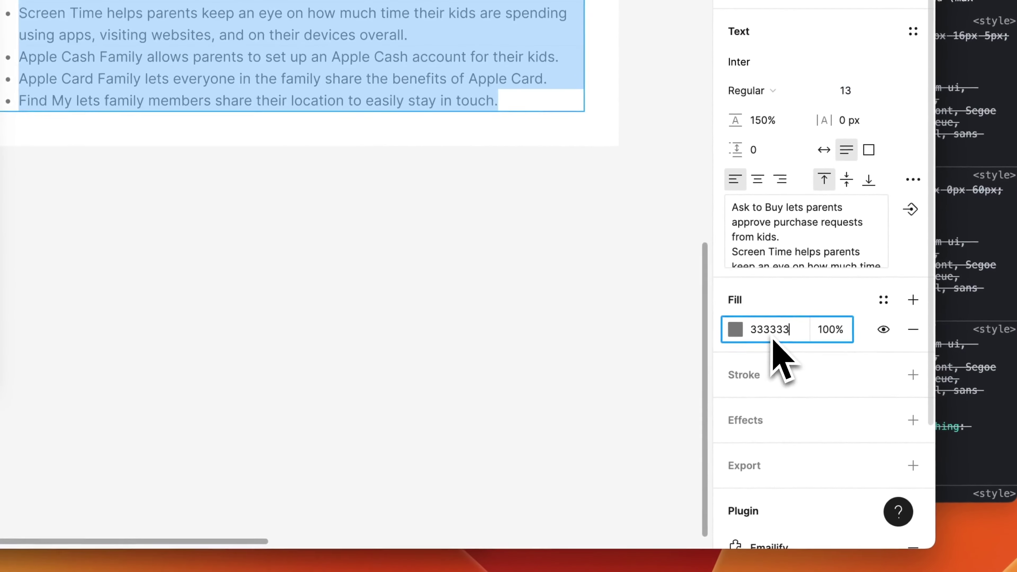
{"action": "key", "text": "Return"}
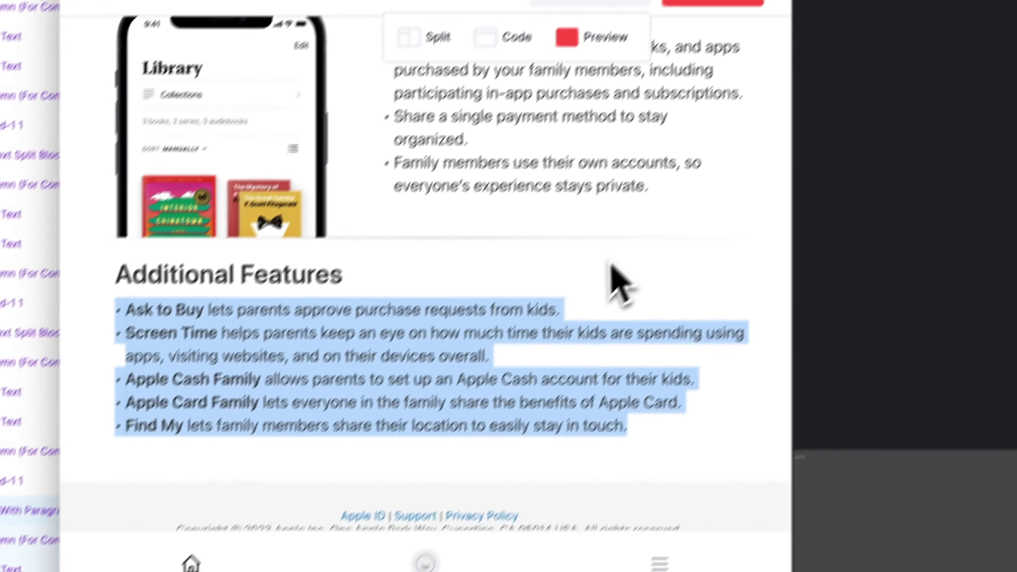
{"action": "left_click", "coordinate": [616, 236]}
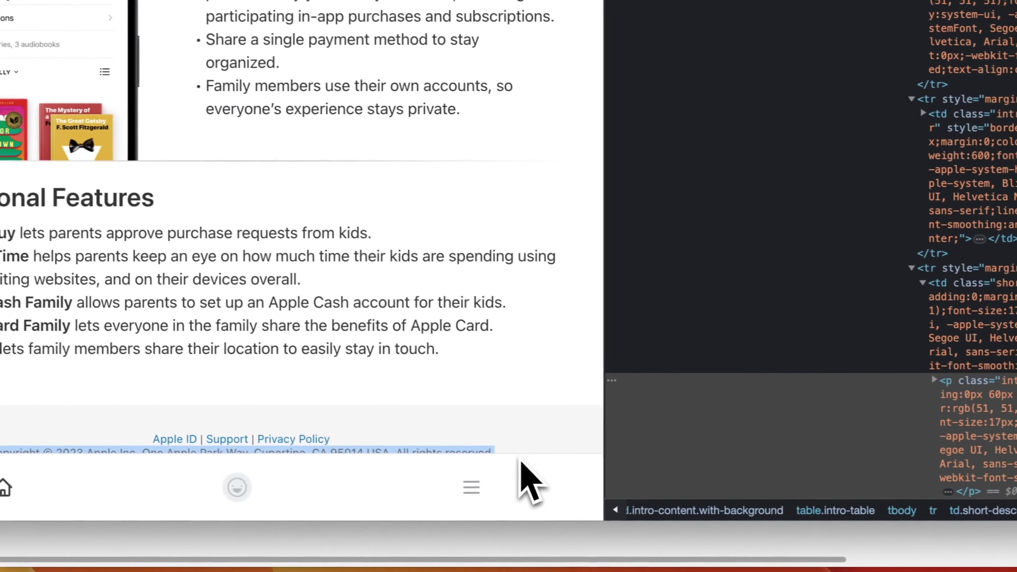
{"action": "left_click", "coordinate": [305, 278]}
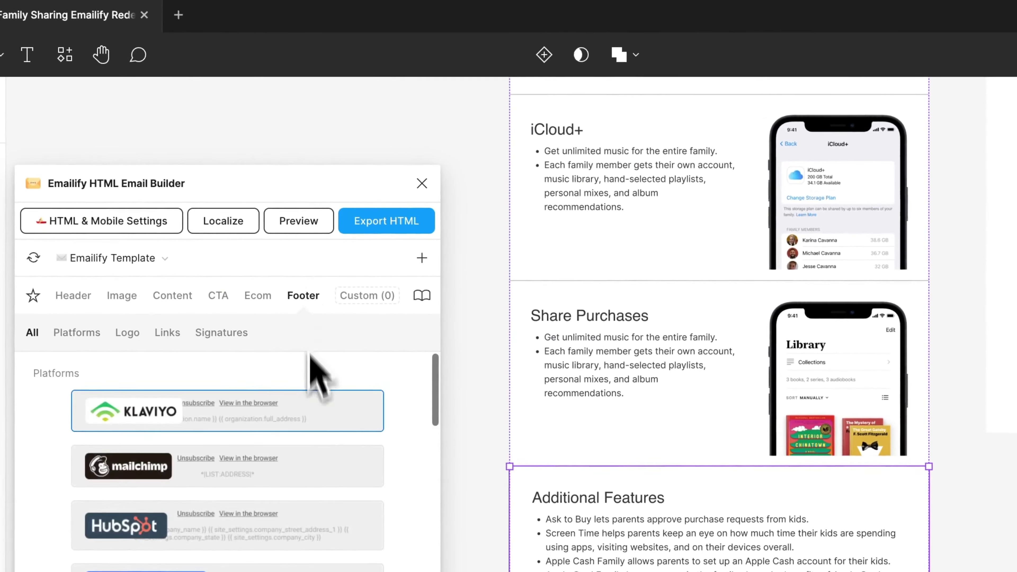
Add Emailify's Unsubscribe footer and paste Apple's copyright notice into its paragraph
{"action": "scroll", "coordinate": [312, 368], "scroll_direction": "down", "scroll_amount": 5}
{"action": "scroll", "coordinate": [276, 240], "scroll_direction": "down", "scroll_amount": 3}
{"action": "scroll", "coordinate": [275, 210], "scroll_direction": "down", "scroll_amount": 5}
{"action": "scroll", "coordinate": [273, 203], "scroll_direction": "down", "scroll_amount": 5}
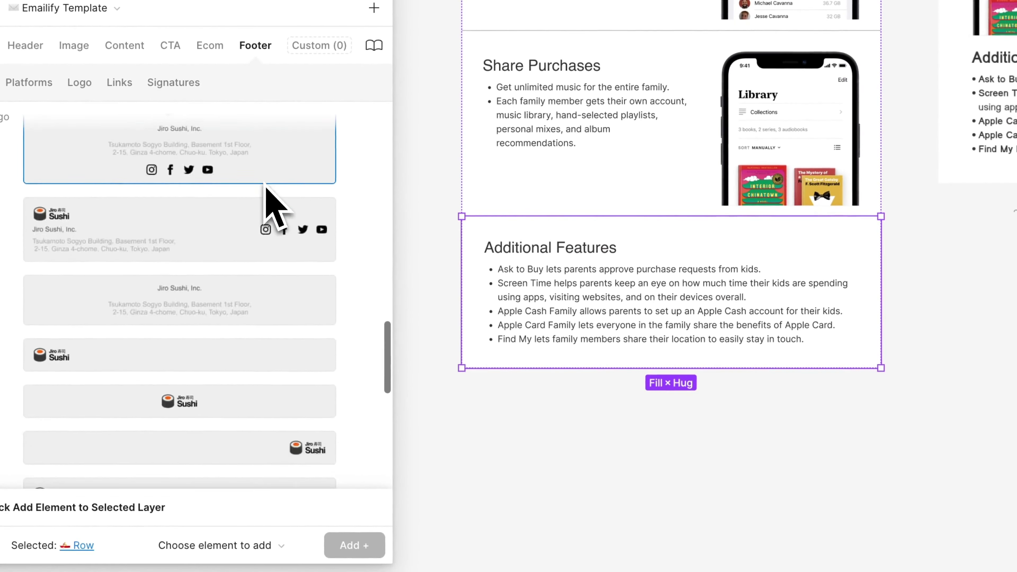
{"action": "scroll", "coordinate": [265, 220], "scroll_direction": "down", "scroll_amount": 3}
{"action": "scroll", "coordinate": [257, 261], "scroll_direction": "down", "scroll_amount": 1}
{"action": "scroll", "coordinate": [249, 265], "scroll_direction": "down", "scroll_amount": 5}
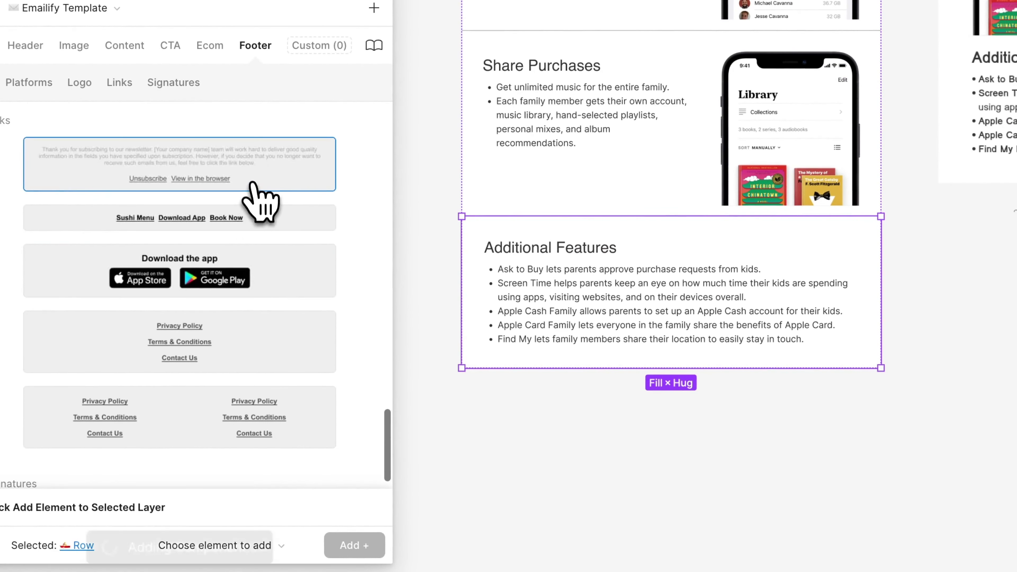
{"action": "left_click", "coordinate": [634, 395]}
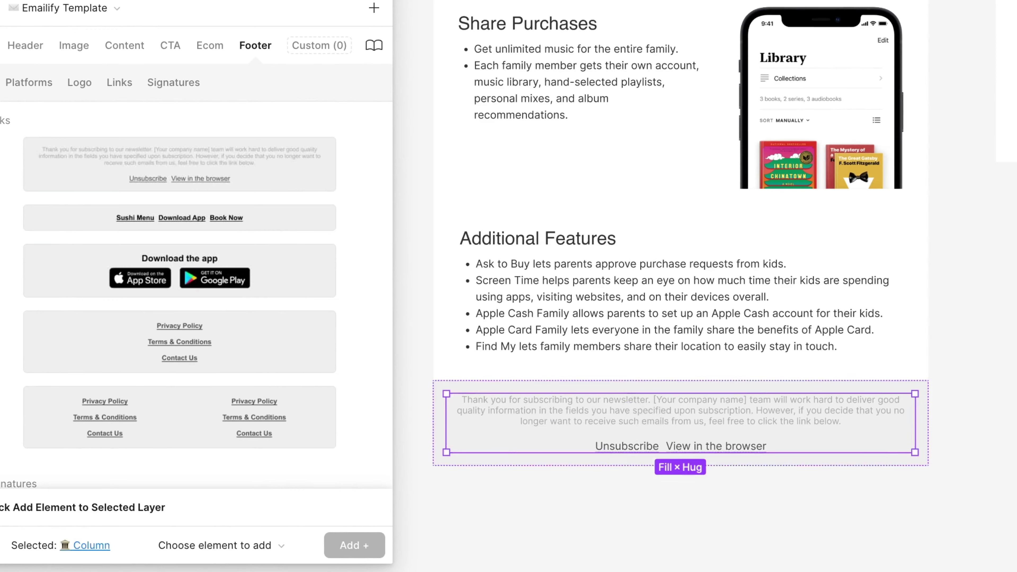
{"action": "double_click", "coordinate": [630, 401]}
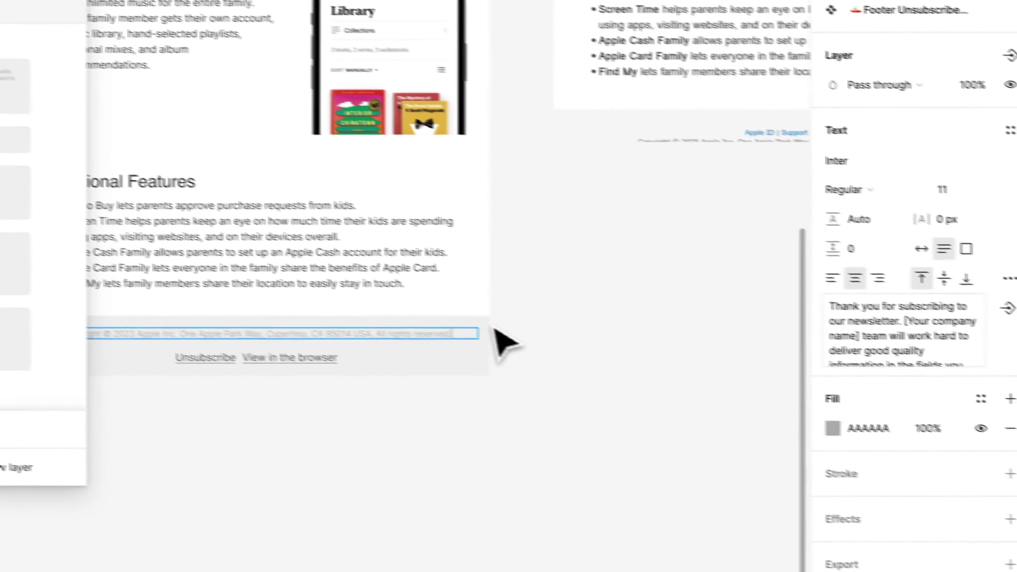
{"action": "key", "text": "Escape"}
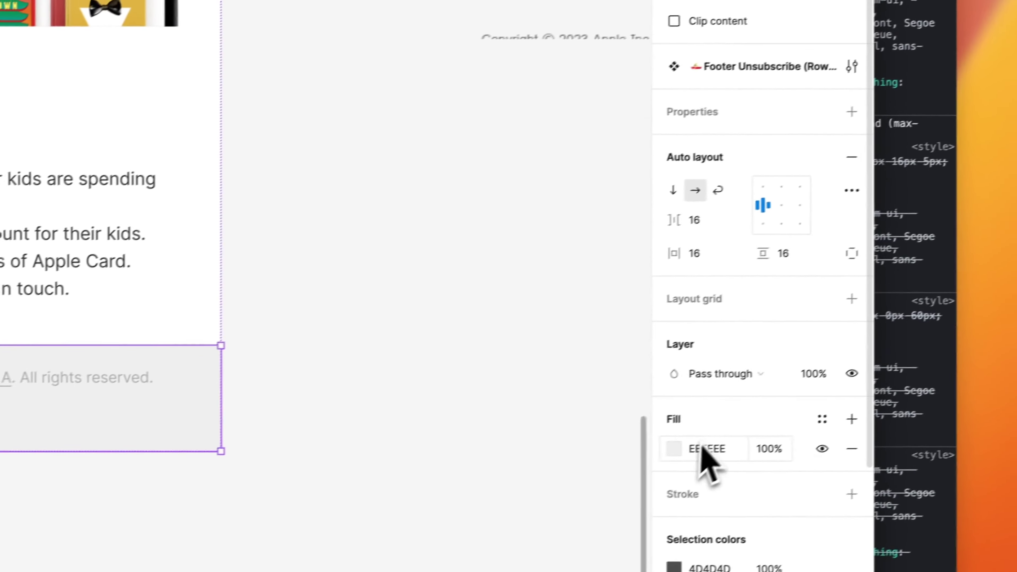
Eyedrop the reference email's light grey background into the footer's fill
{"action": "left_click", "coordinate": [794, 412]}
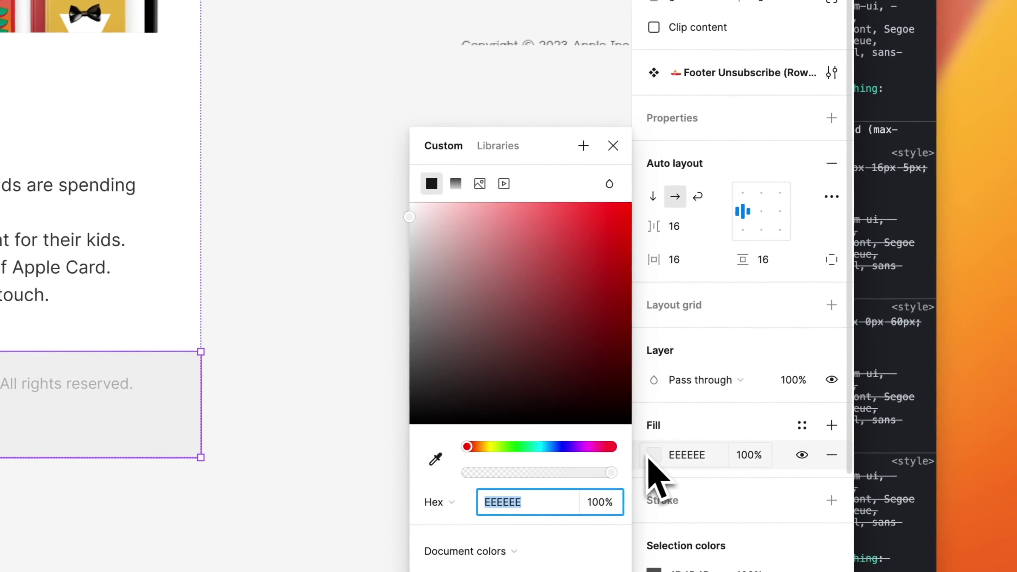
{"action": "left_click", "coordinate": [449, 484]}
{"action": "left_click", "coordinate": [484, 252]}
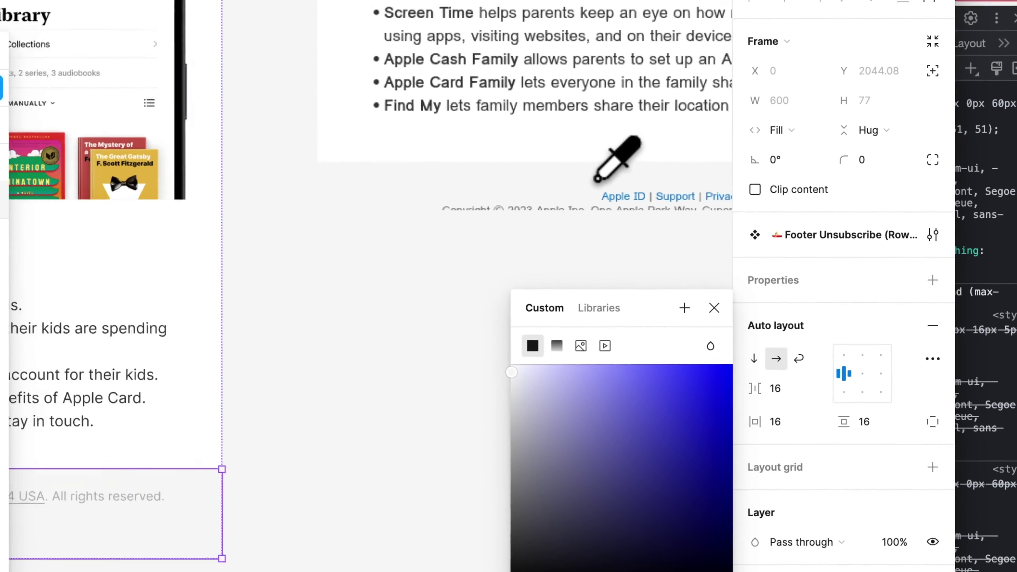
{"action": "left_click", "coordinate": [715, 309]}
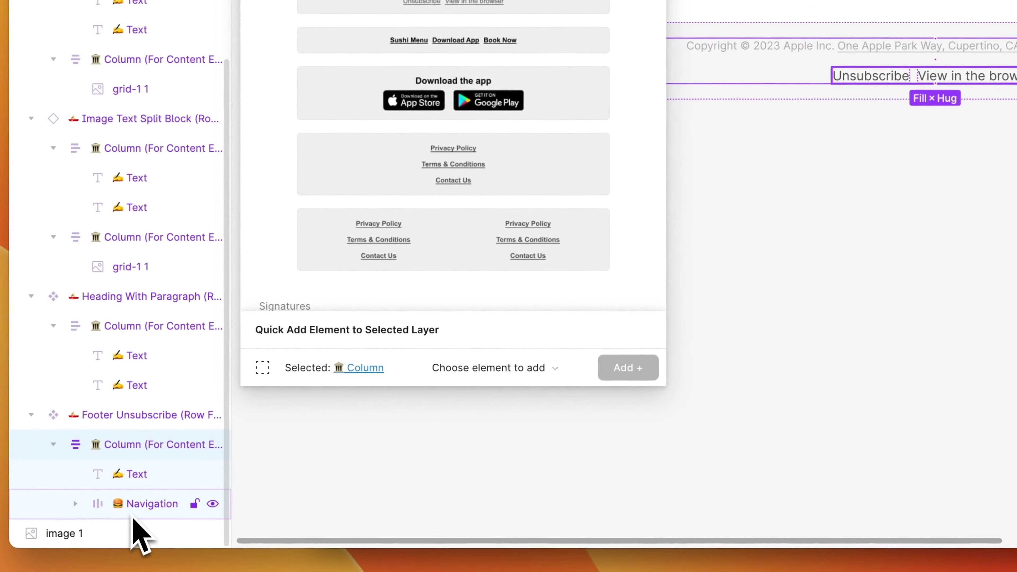
Recolour the footer's Unsubscribe and View in the browser links to blue 0872C9
{"action": "left_click", "coordinate": [141, 511]}
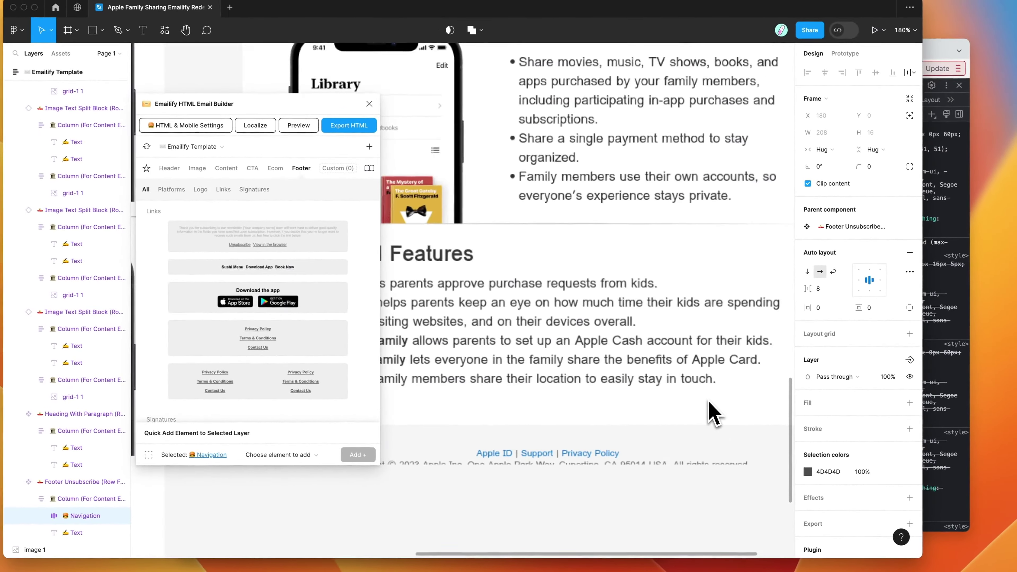
{"action": "scroll", "coordinate": [709, 401], "scroll_direction": "down", "scroll_amount": 2}
{"action": "left_click", "coordinate": [808, 472]}
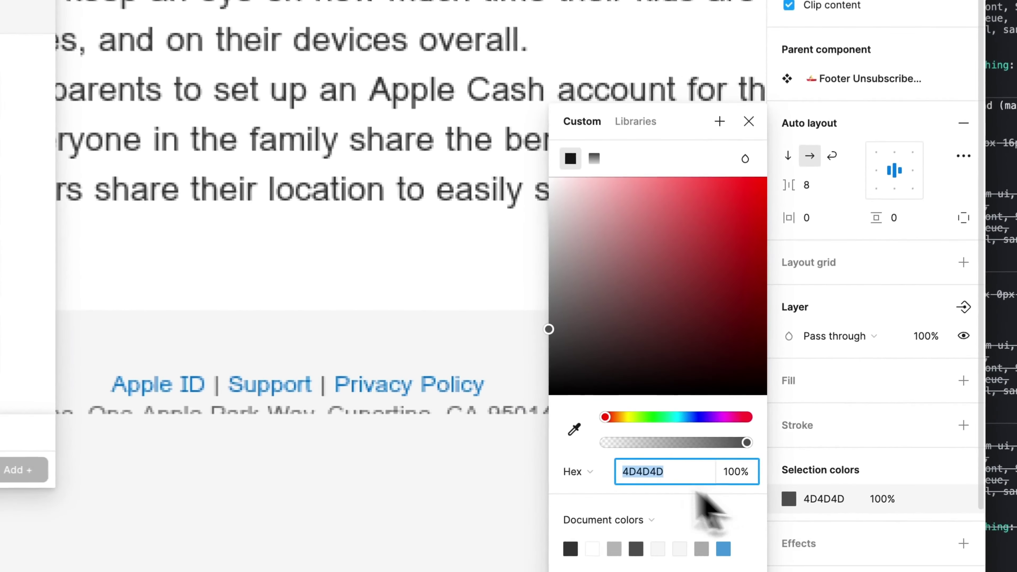
{"action": "left_click", "coordinate": [574, 429]}
{"action": "left_click", "coordinate": [450, 379]}
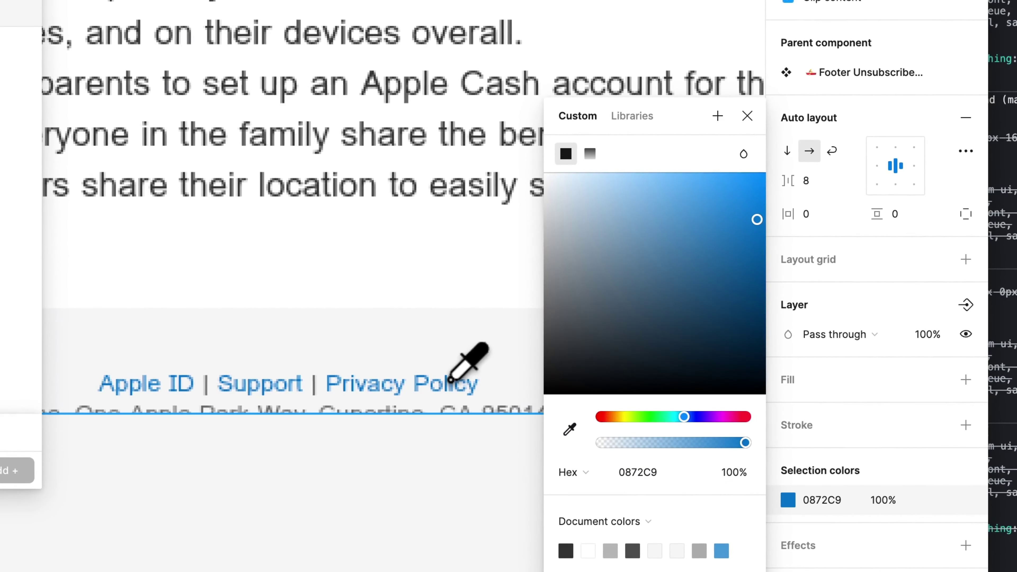
{"action": "left_click", "coordinate": [752, 118]}
{"action": "scroll", "coordinate": [545, 227], "scroll_direction": "up", "scroll_amount": 5}
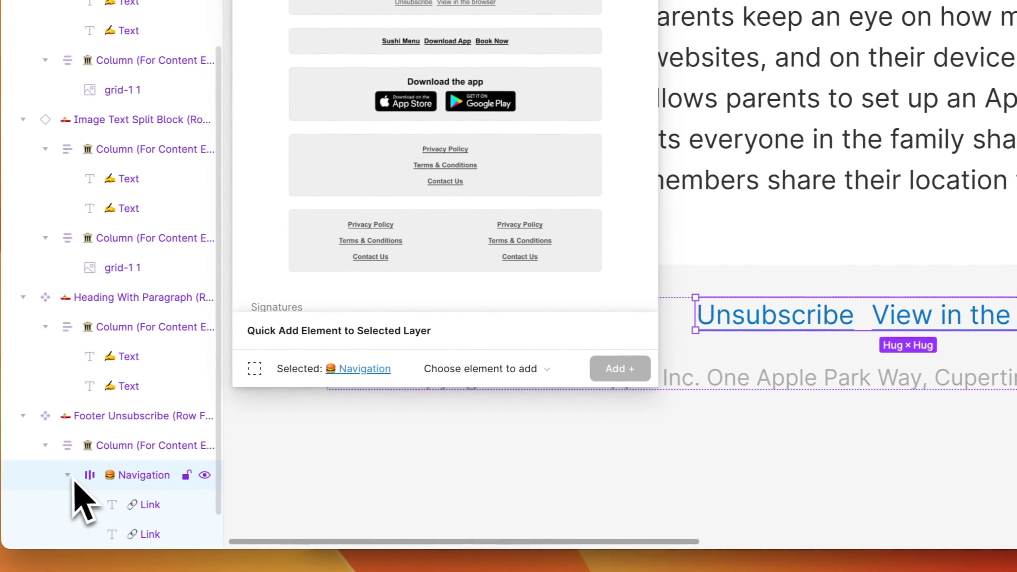
Set both footer Link layers to font size 11
{"action": "left_click", "coordinate": [136, 505]}
{"action": "left_click", "coordinate": [134, 534], "text": "shift"}
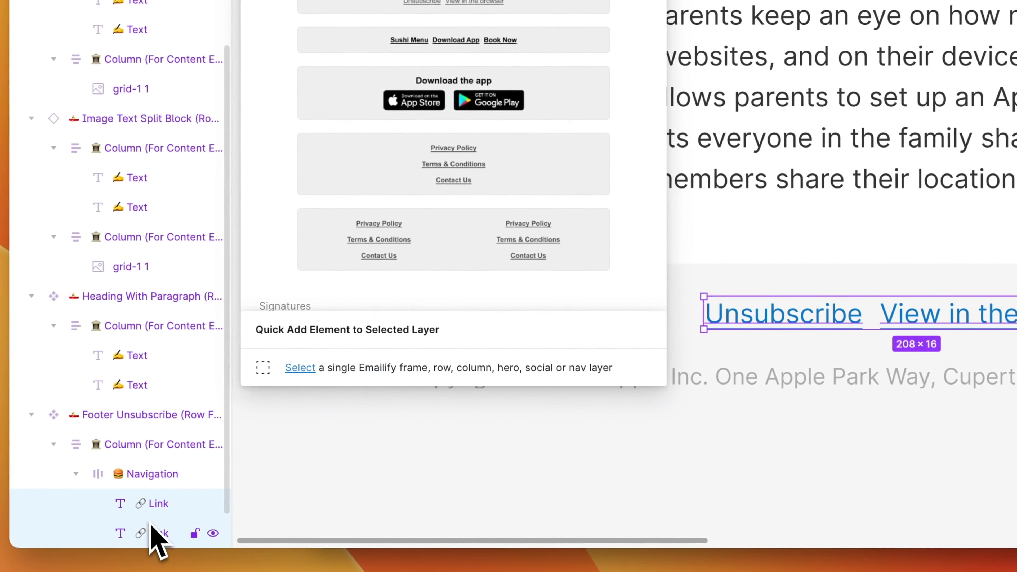
{"action": "left_click", "coordinate": [853, 223]}
{"action": "type", "text": "11"}
{"action": "key", "text": "Return"}
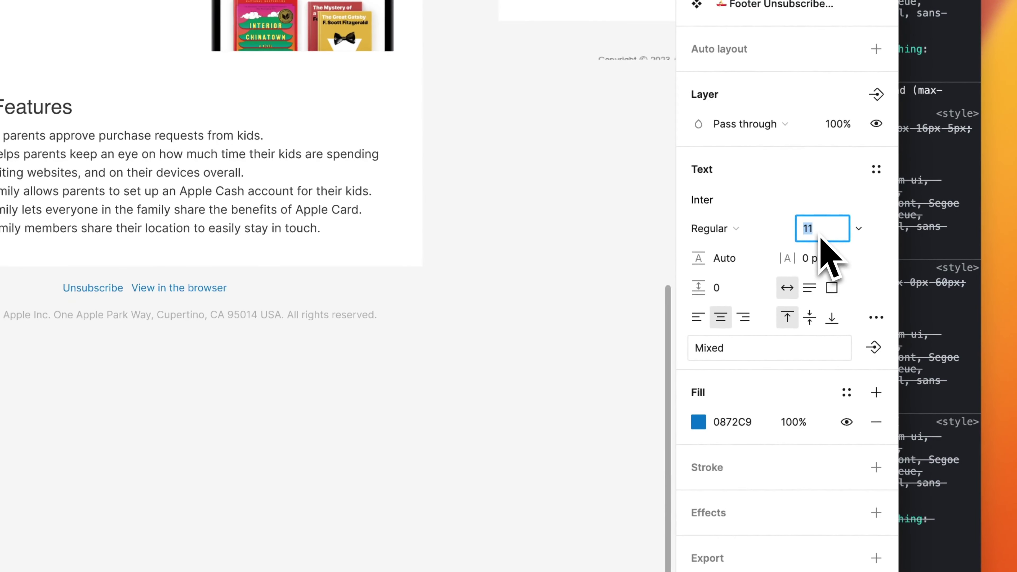
Zoom out and scroll back up to view more of the email
{"action": "scroll", "coordinate": [414, 424], "scroll_direction": "down", "scroll_amount": 2}
{"action": "scroll", "coordinate": [414, 424], "scroll_direction": "left", "scroll_amount": 3}
{"action": "key", "text": "ctrl+minus"}
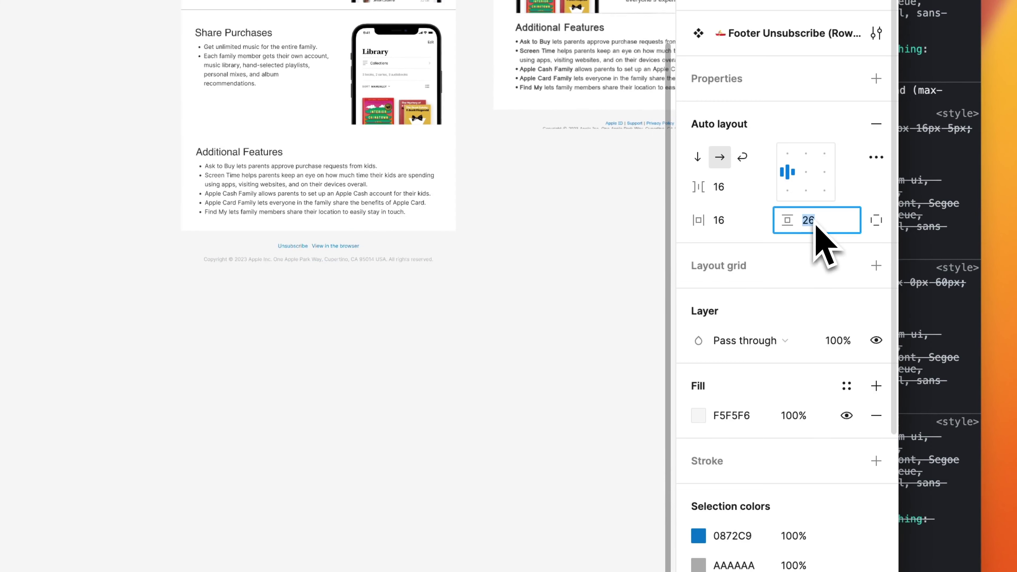
{"action": "scroll", "coordinate": [586, 322], "scroll_direction": "up", "scroll_amount": 2}
{"action": "scroll", "coordinate": [587, 323], "scroll_direction": "right", "scroll_amount": 3}
{"action": "scroll", "coordinate": [586, 323], "scroll_direction": "up", "scroll_amount": 2}
{"action": "scroll", "coordinate": [587, 323], "scroll_direction": "up", "scroll_amount": 1}
{"action": "scroll", "coordinate": [587, 323], "scroll_direction": "up", "scroll_amount": 1}
{"action": "scroll", "coordinate": [587, 325], "scroll_direction": "up", "scroll_amount": 3}
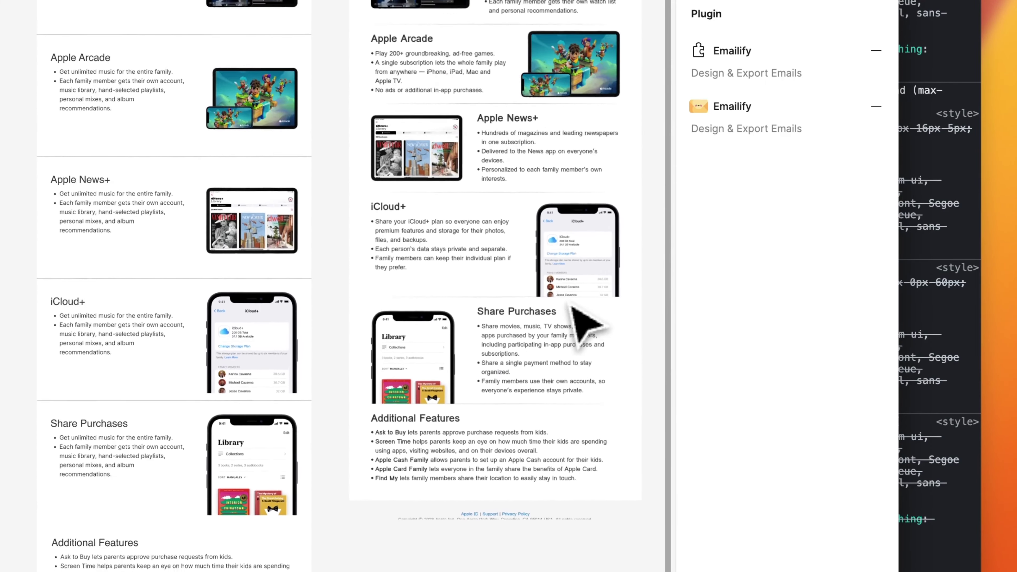
{"action": "scroll", "coordinate": [586, 325], "scroll_direction": "up", "scroll_amount": 1}
{"action": "scroll", "coordinate": [587, 325], "scroll_direction": "up", "scroll_amount": 2}
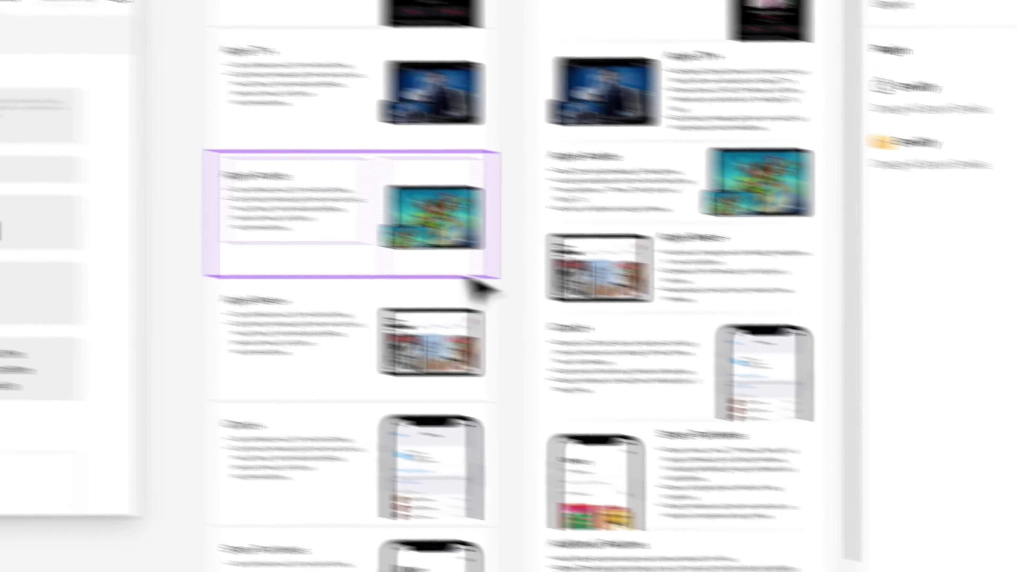
{"action": "scroll", "coordinate": [716, 345], "scroll_direction": "up", "scroll_amount": 1}
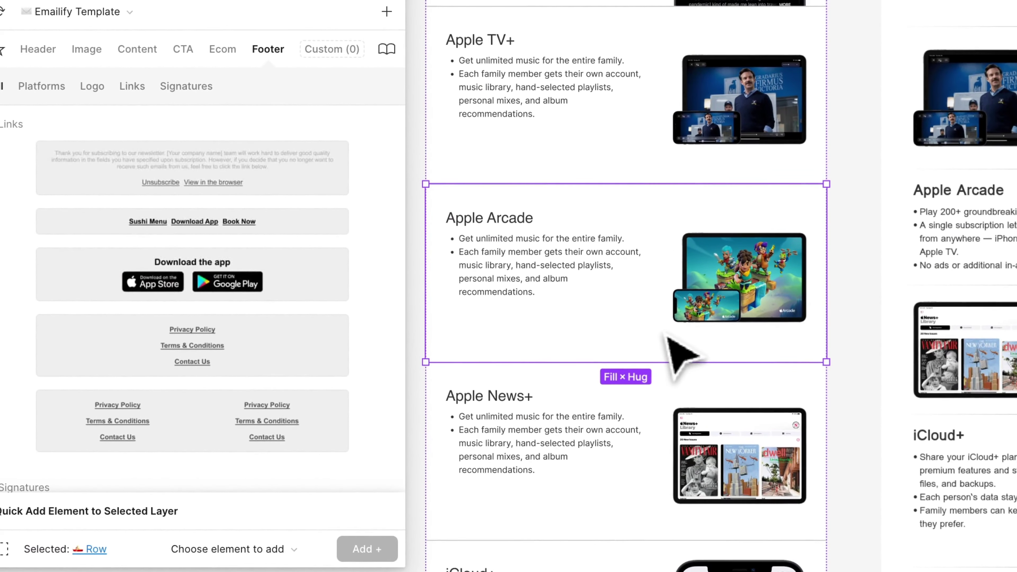
{"action": "scroll", "coordinate": [667, 337], "scroll_direction": "up", "scroll_amount": 2}
{"action": "scroll", "coordinate": [663, 234], "scroll_direction": "up", "scroll_amount": 2}
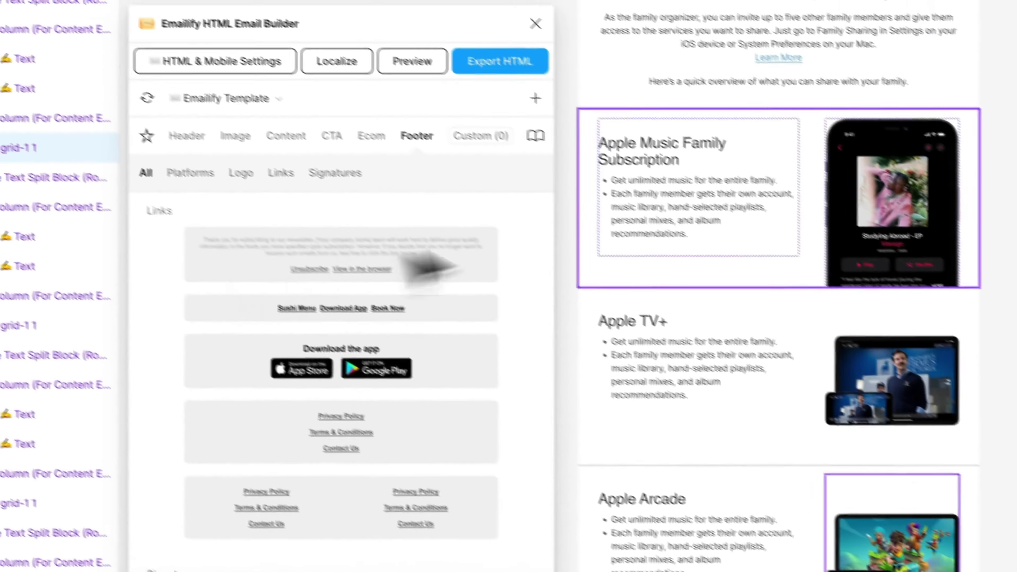
{"action": "left_click", "coordinate": [89, 243]}
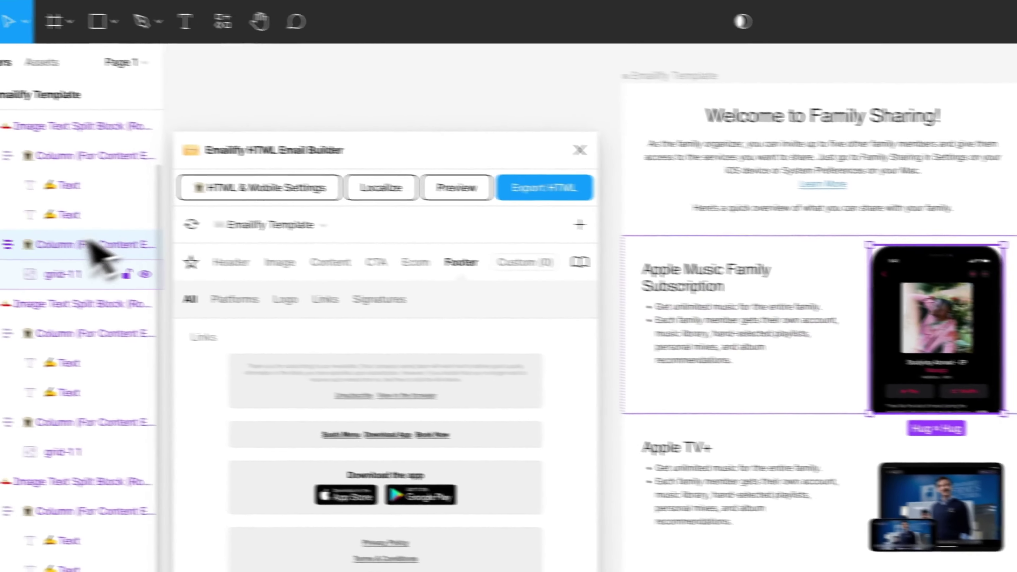
{"action": "left_click", "coordinate": [773, 200]}
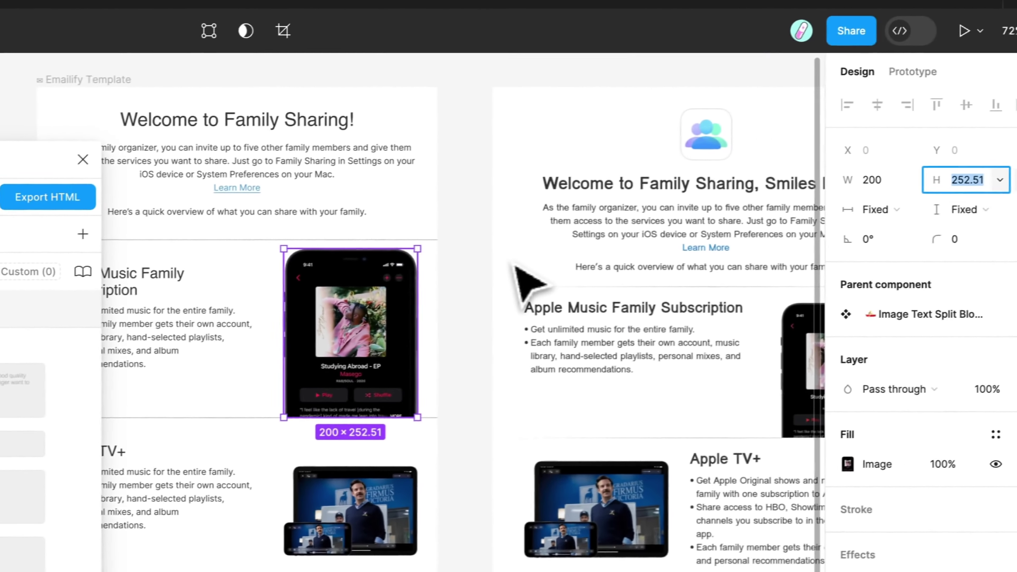
{"action": "key", "text": "shift+Down"}
{"action": "key", "text": "shift+Down"}
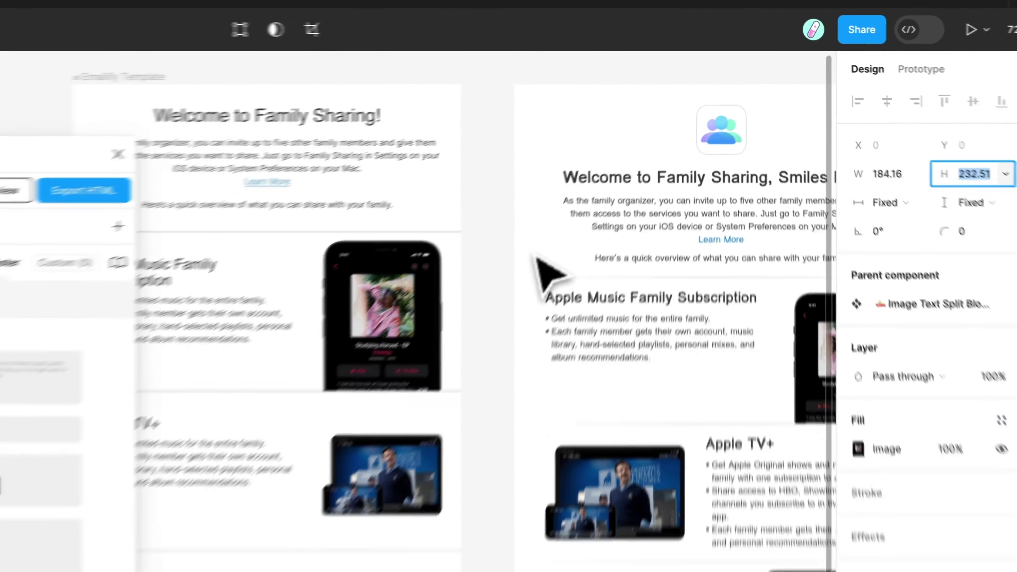
{"action": "key", "text": "shift+Down"}
{"action": "key", "text": "shift+Down"}
{"action": "key", "text": "shift+Down"}
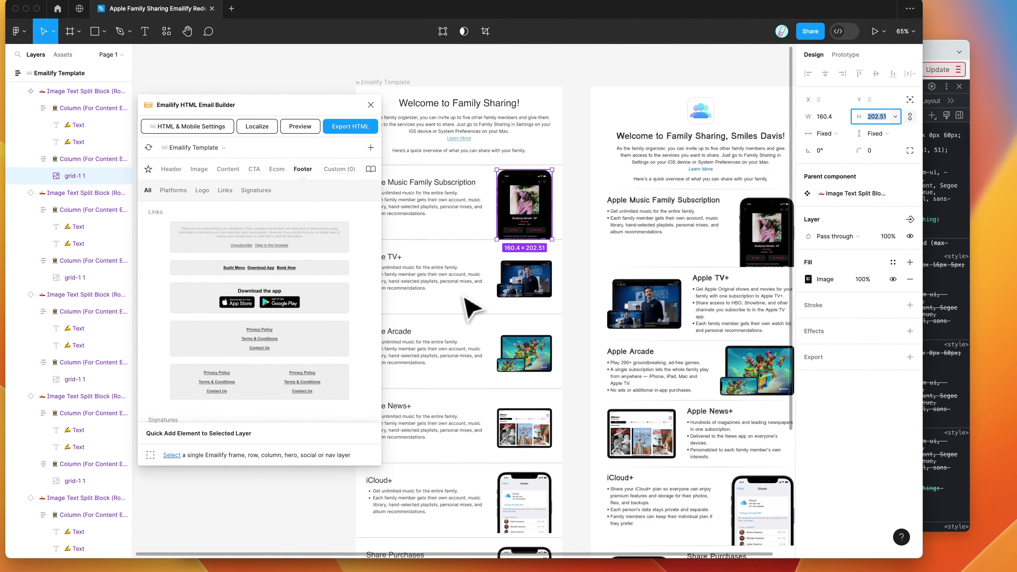
{"action": "scroll", "coordinate": [545, 309], "scroll_direction": "up", "scroll_amount": 2}
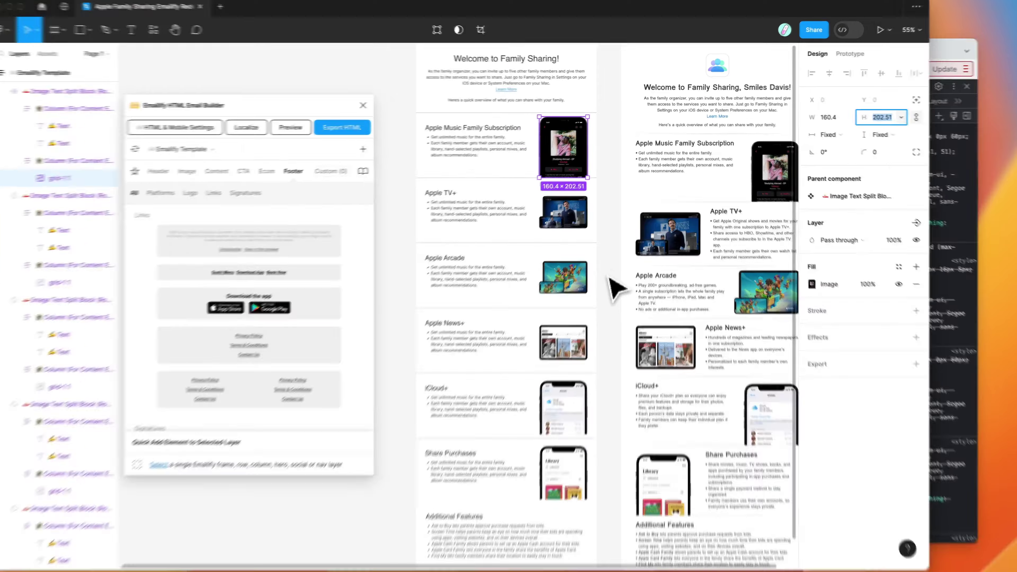
{"action": "left_click", "coordinate": [611, 273]}
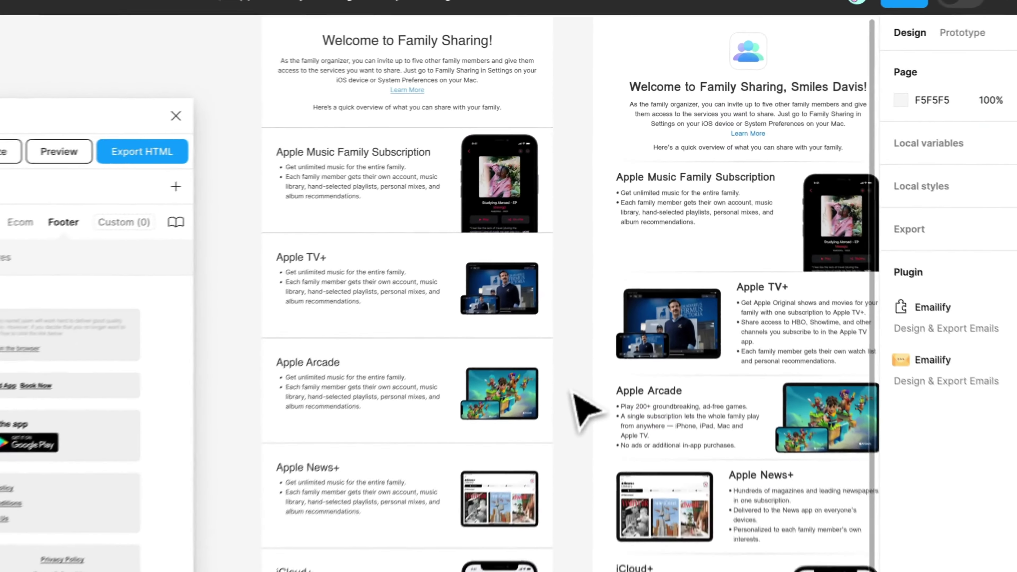
{"action": "scroll", "coordinate": [374, 224], "scroll_direction": "up", "scroll_amount": 2}
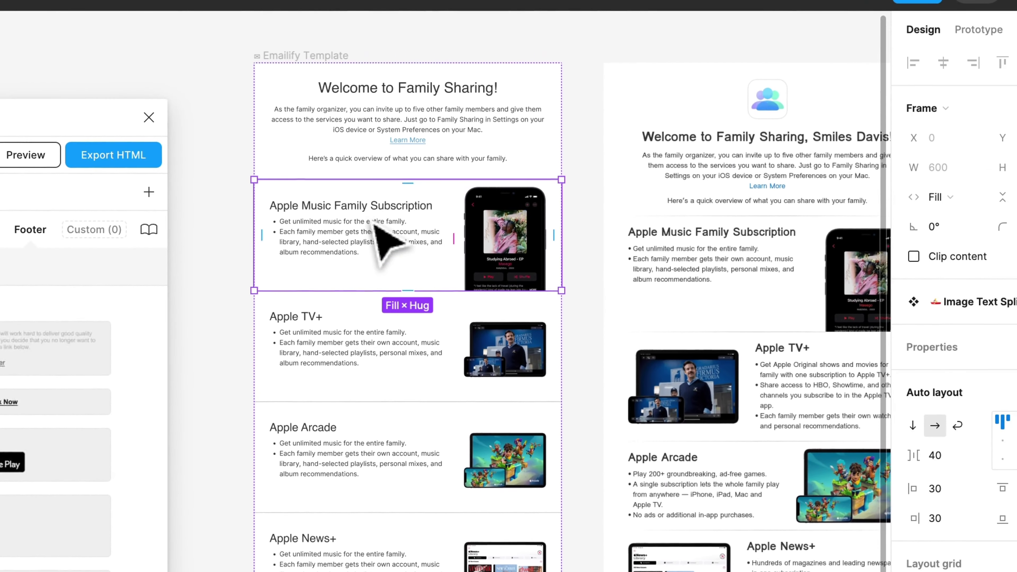
{"action": "scroll", "coordinate": [560, 316], "scroll_direction": "up", "scroll_amount": 1}
{"action": "scroll", "coordinate": [533, 329], "scroll_direction": "up", "scroll_amount": 2}
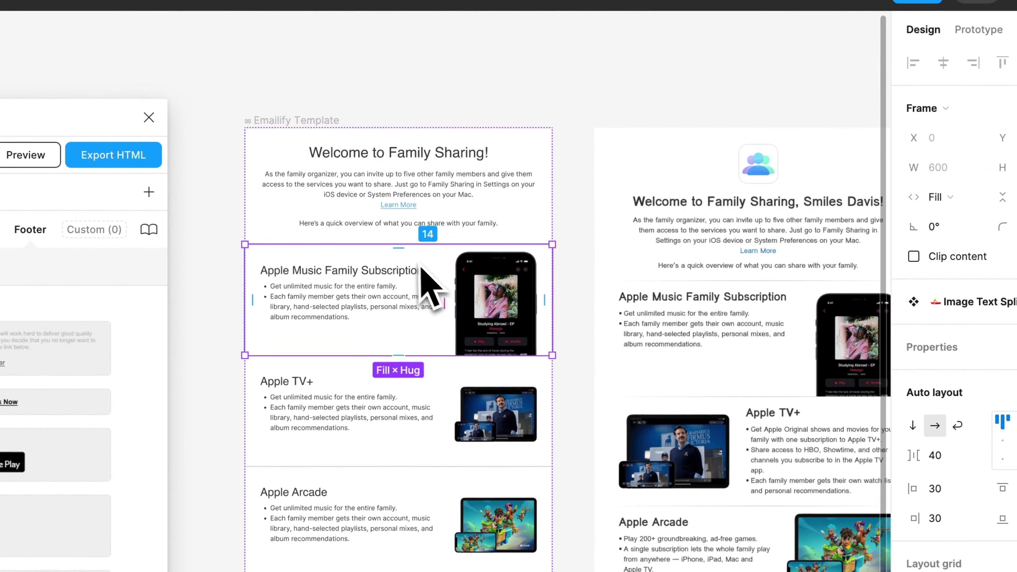
{"action": "scroll", "coordinate": [422, 284], "scroll_direction": "up", "scroll_amount": 5}
{"action": "scroll", "coordinate": [440, 268], "scroll_direction": "left", "scroll_amount": 2}
{"action": "scroll", "coordinate": [481, 268], "scroll_direction": "left", "scroll_amount": 2}
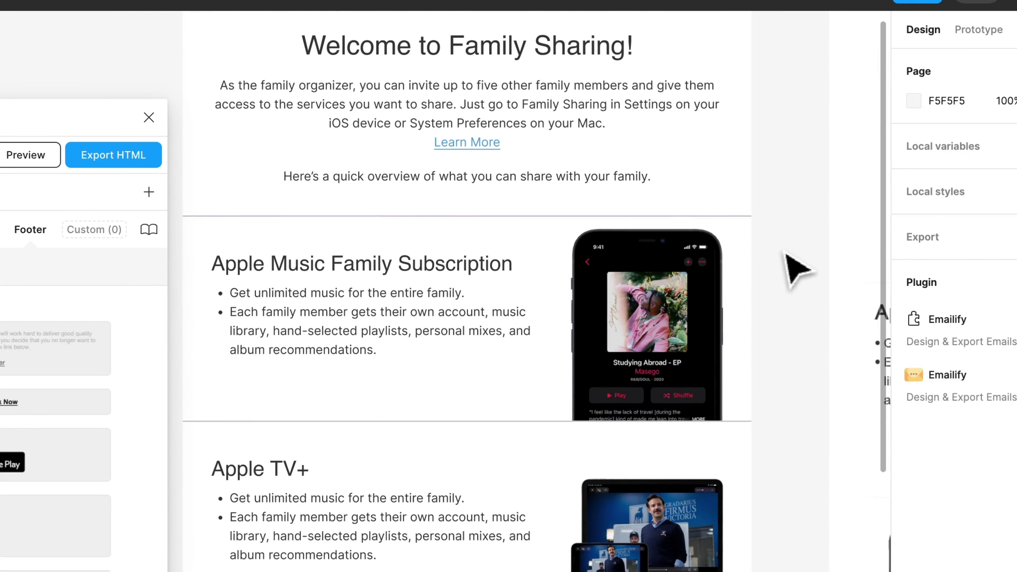
{"action": "scroll", "coordinate": [784, 253], "scroll_direction": "down", "scroll_amount": 2}
{"action": "scroll", "coordinate": [568, 256], "scroll_direction": "down", "scroll_amount": 3}
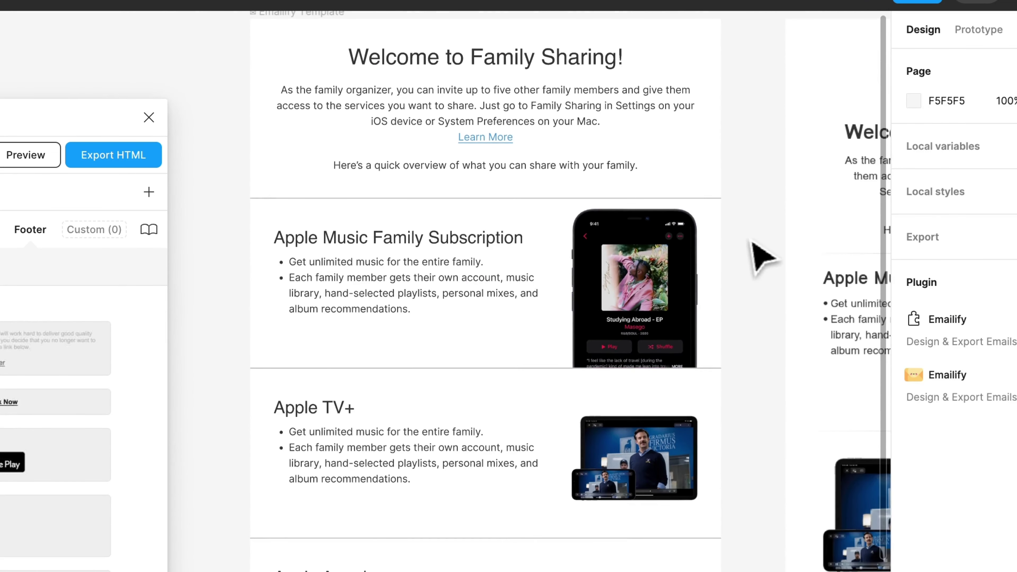
{"action": "left_click", "coordinate": [312, 132]}
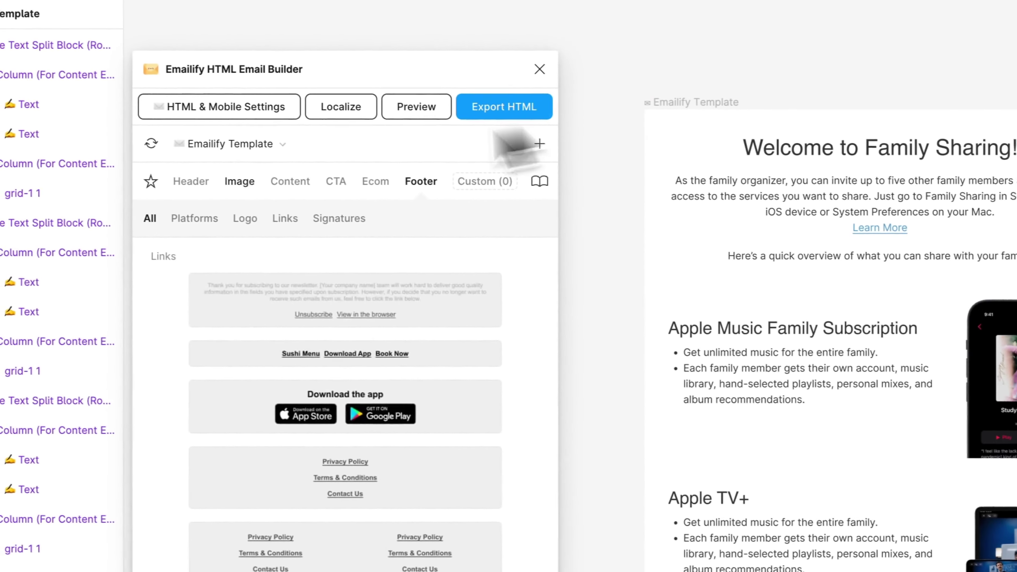
Add a Section Divider block from Emailify's Dividers content to the email
{"action": "left_click", "coordinate": [288, 181]}
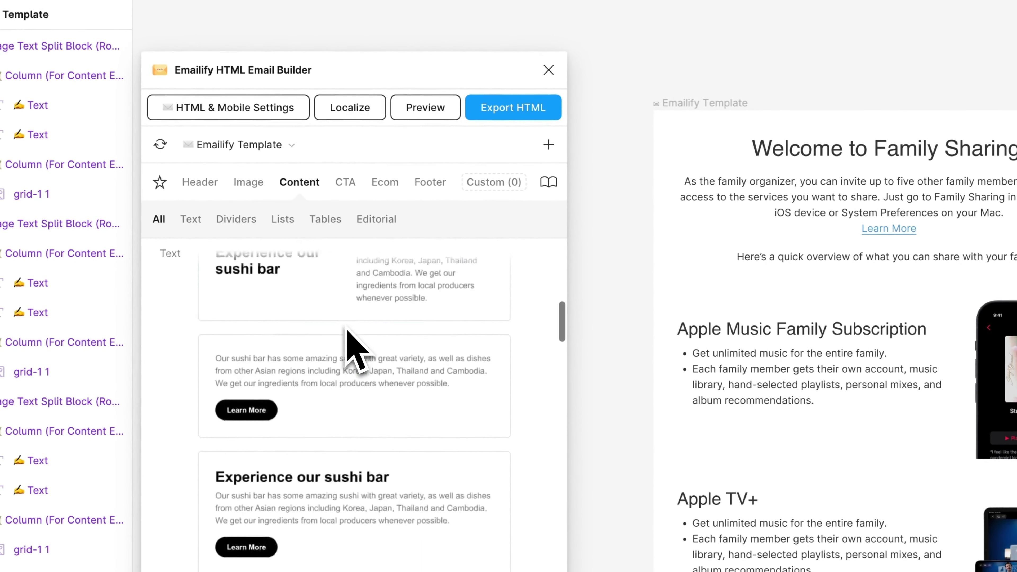
{"action": "scroll", "coordinate": [353, 349], "scroll_direction": "down", "scroll_amount": 4}
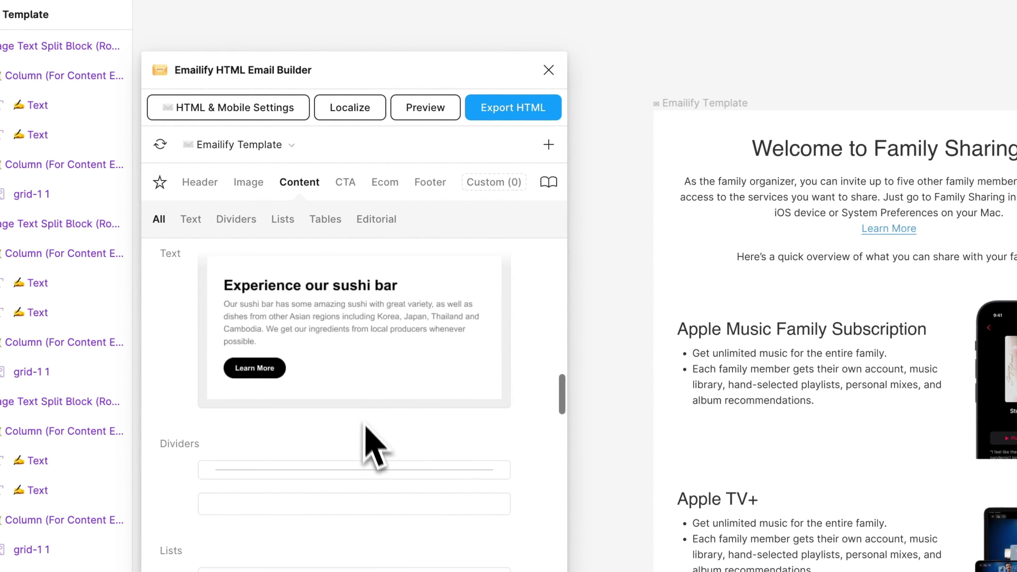
{"action": "left_click", "coordinate": [376, 468]}
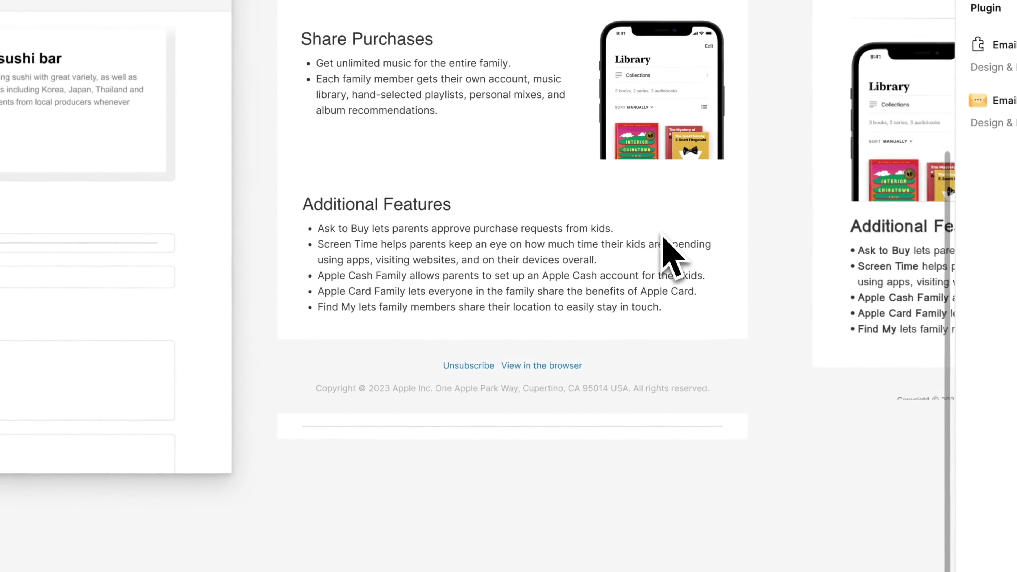
{"action": "left_click_drag", "start_coordinate": [472, 357], "coordinate": [625, 357]}
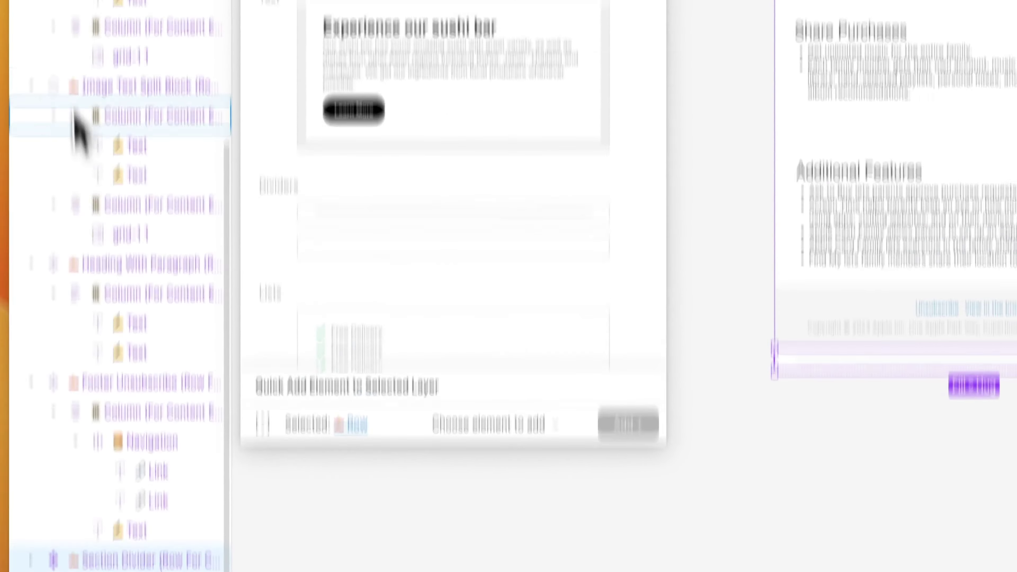
Move the Section Divider layer up between the intro text and Apple Music
{"action": "scroll", "coordinate": [92, 180], "scroll_direction": "up", "scroll_amount": 10}
{"action": "scroll", "coordinate": [107, 216], "scroll_direction": "up", "scroll_amount": 1}
{"action": "left_click", "coordinate": [107, 68]}
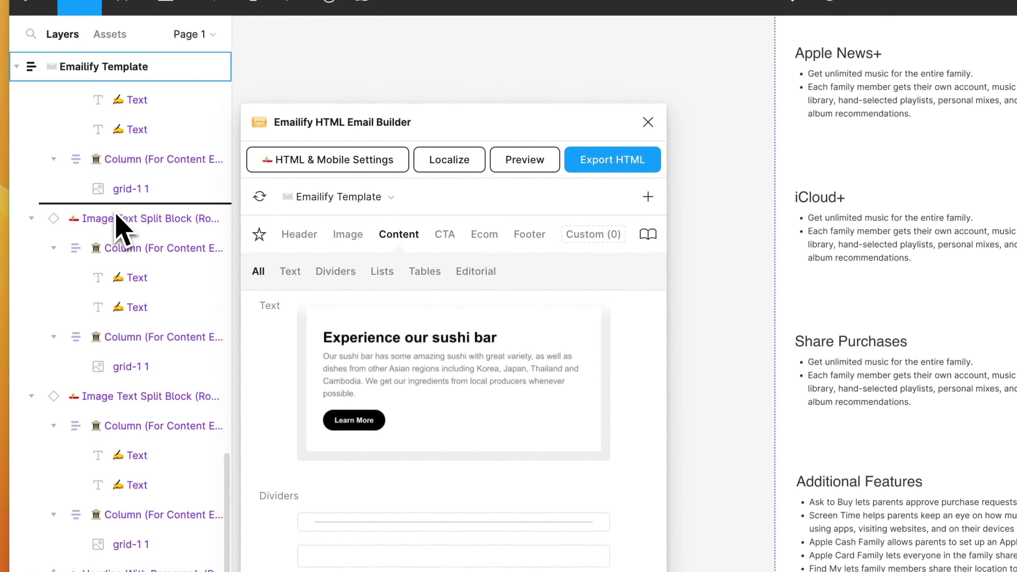
{"action": "left_click_drag", "start_coordinate": [116, 215], "coordinate": [113, 220]}
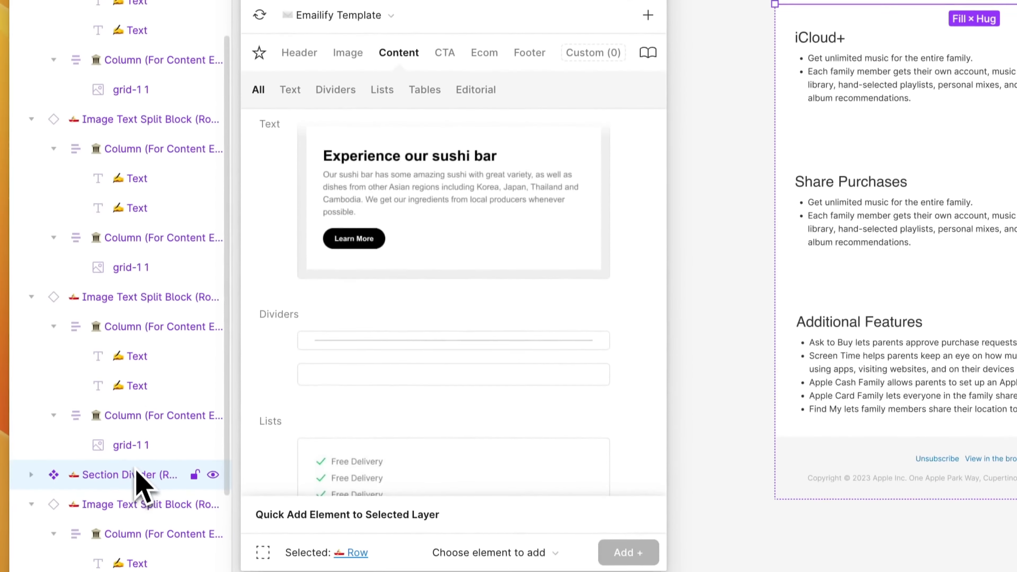
{"action": "scroll", "coordinate": [109, 138], "scroll_direction": "up", "scroll_amount": 5}
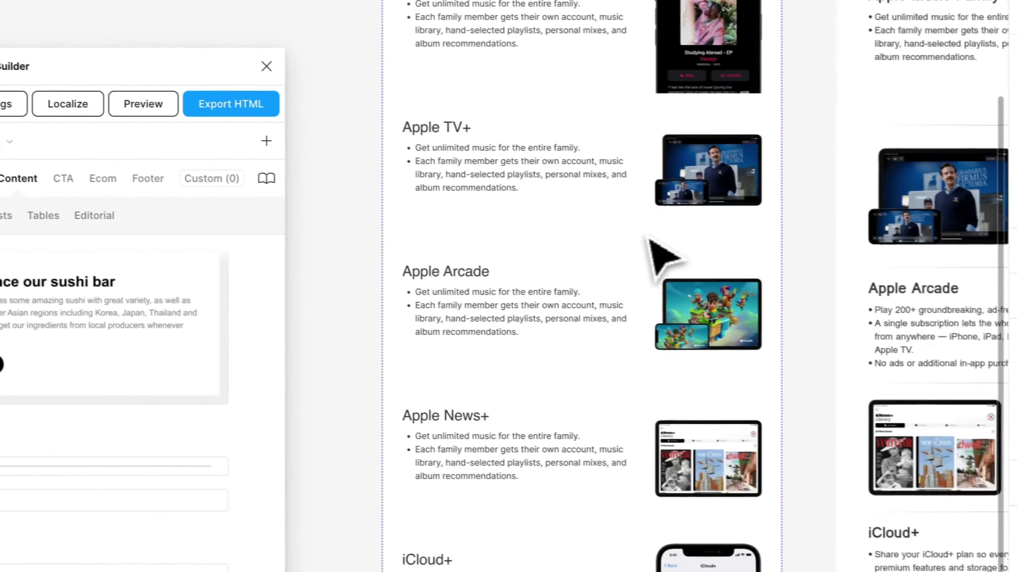
{"action": "scroll", "coordinate": [649, 253], "scroll_direction": "right", "scroll_amount": 10}
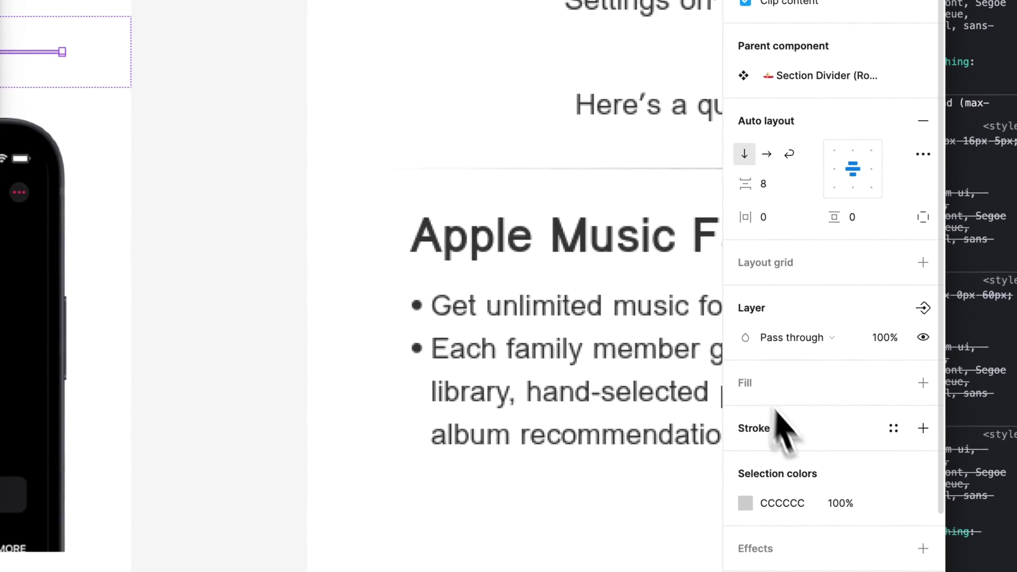
Recolour the divider from CCCCCC to BABABA, sampled from the reference email's separator
{"action": "left_click", "coordinate": [743, 501]}
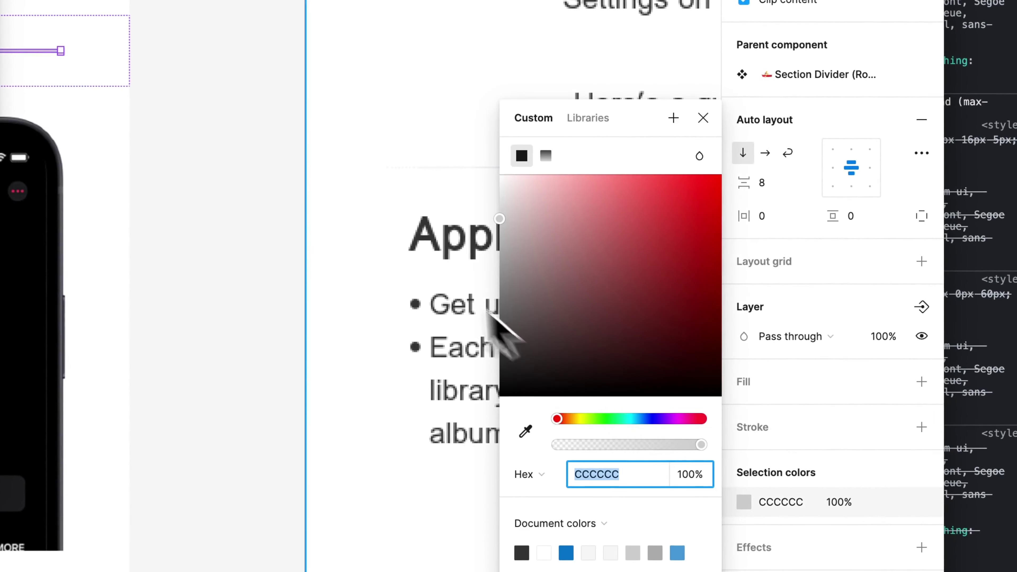
{"action": "scroll", "coordinate": [418, 281], "scroll_direction": "right", "scroll_amount": 10}
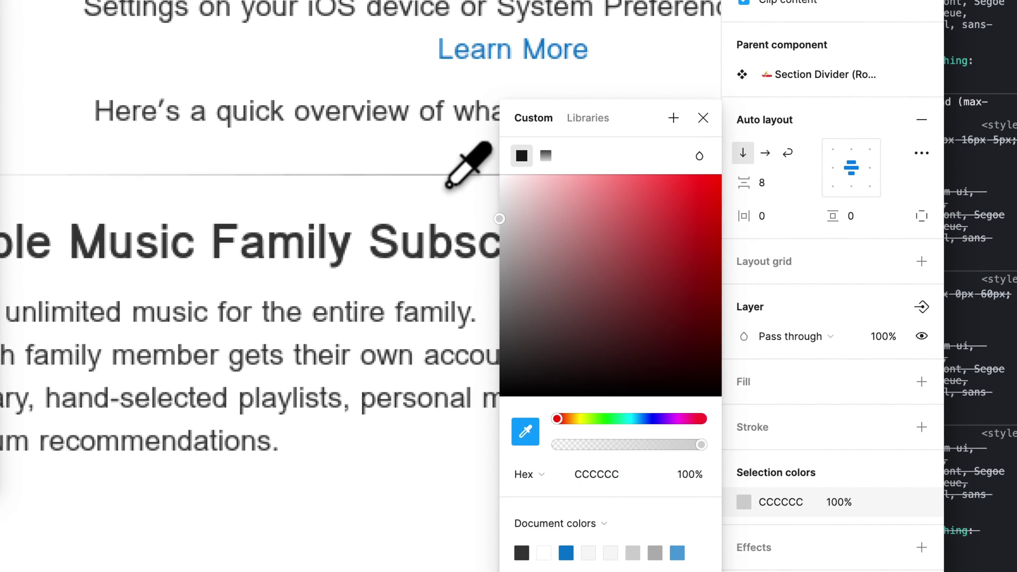
{"action": "left_click", "coordinate": [704, 118]}
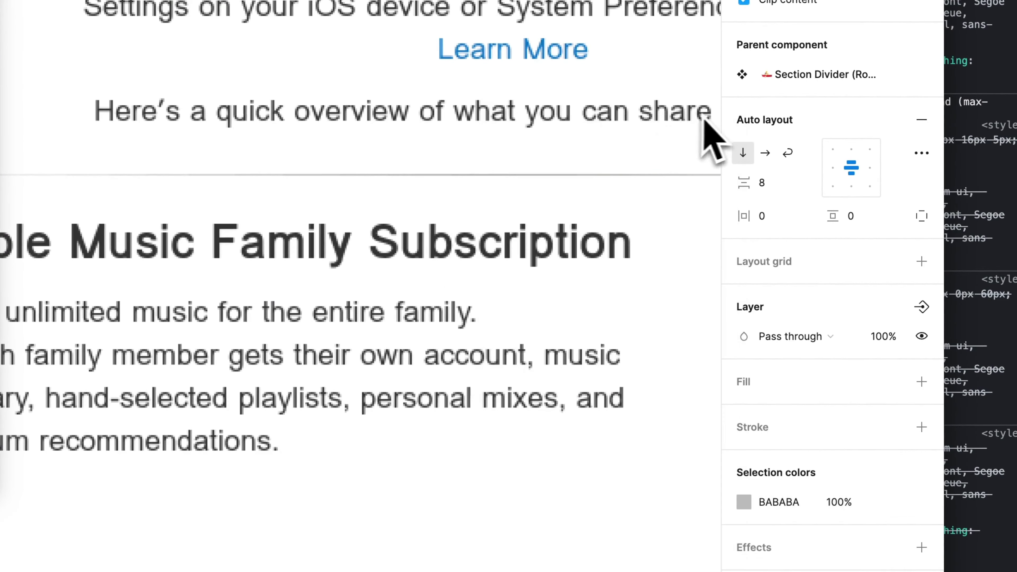
{"action": "scroll", "coordinate": [561, 140], "scroll_direction": "down", "scroll_amount": 5}
{"action": "scroll", "coordinate": [561, 140], "scroll_direction": "down", "scroll_amount": 3}
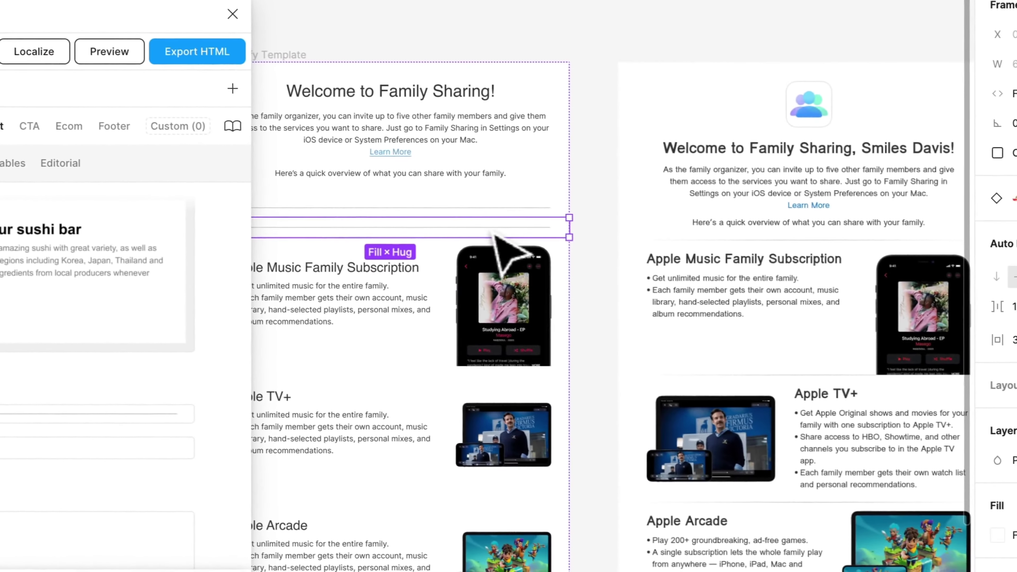
Duplicate the divider below Apple Music, then undo back to a single divider
{"action": "left_click_drag", "start_coordinate": [483, 286], "coordinate": [487, 365]}
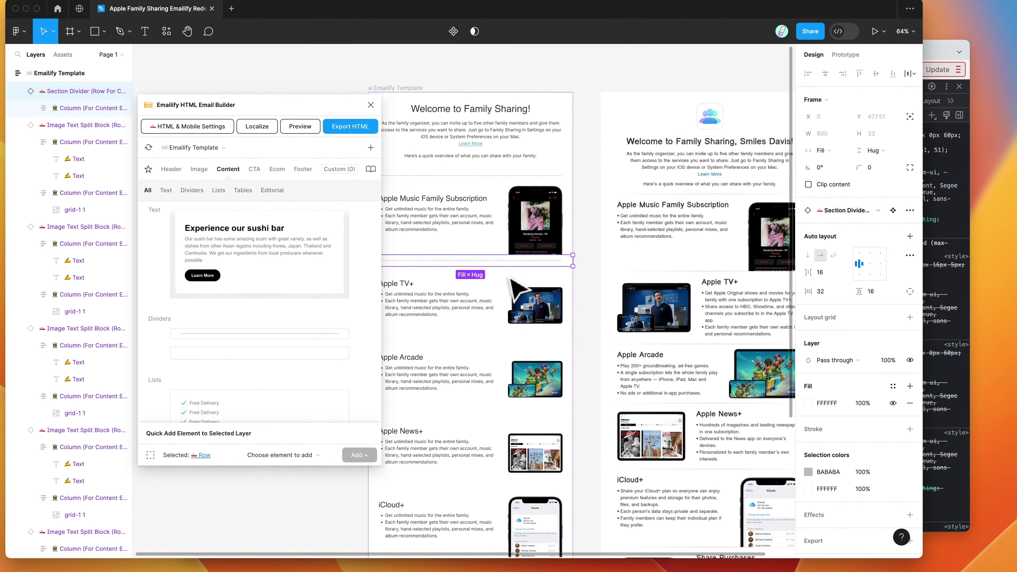
{"action": "key", "text": "ctrl+z"}
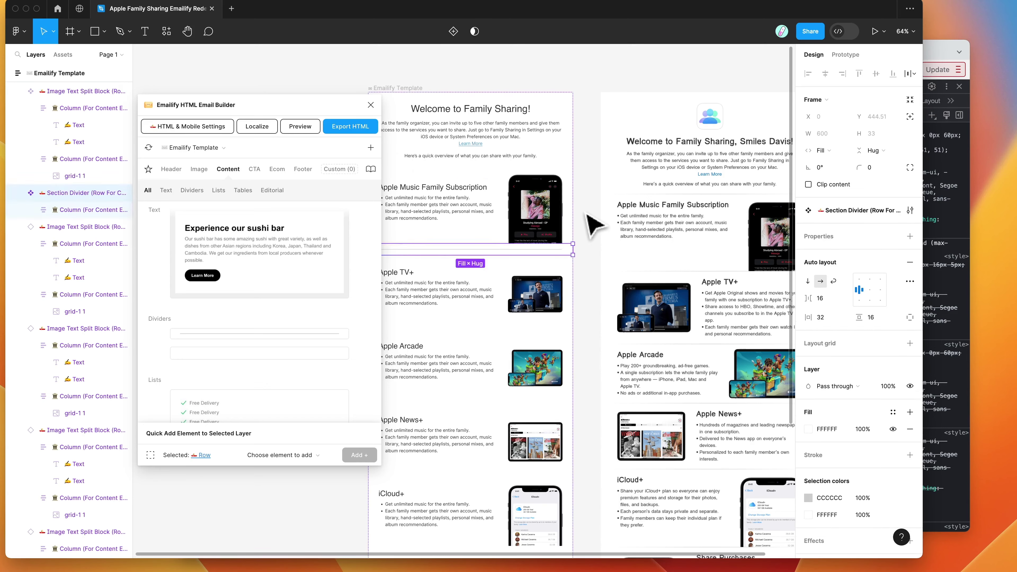
{"action": "key", "text": "ctrl+z"}
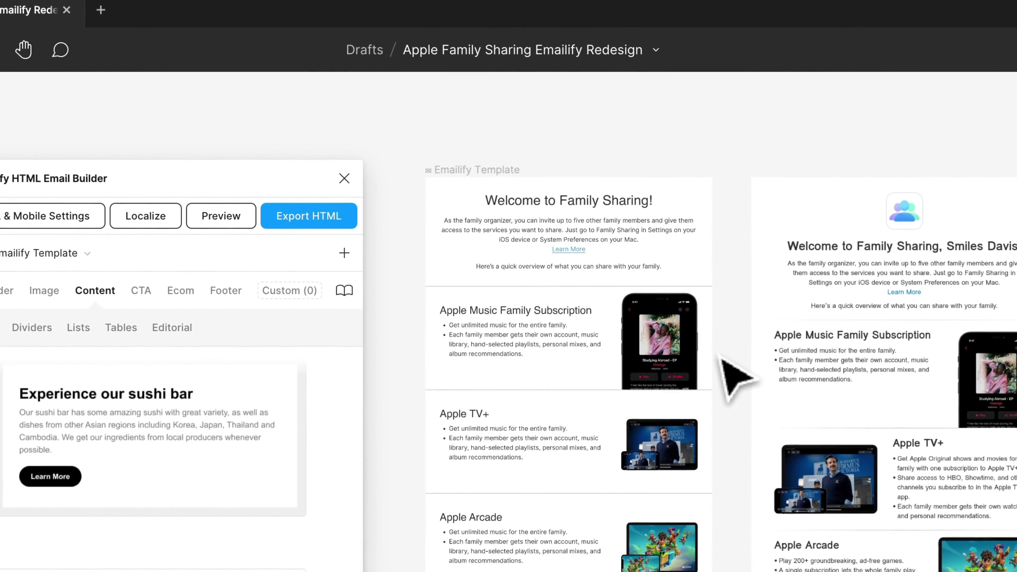
{"action": "scroll", "coordinate": [724, 345], "scroll_direction": "up", "scroll_amount": 1}
{"action": "scroll", "coordinate": [741, 165], "scroll_direction": "down", "scroll_amount": 2}
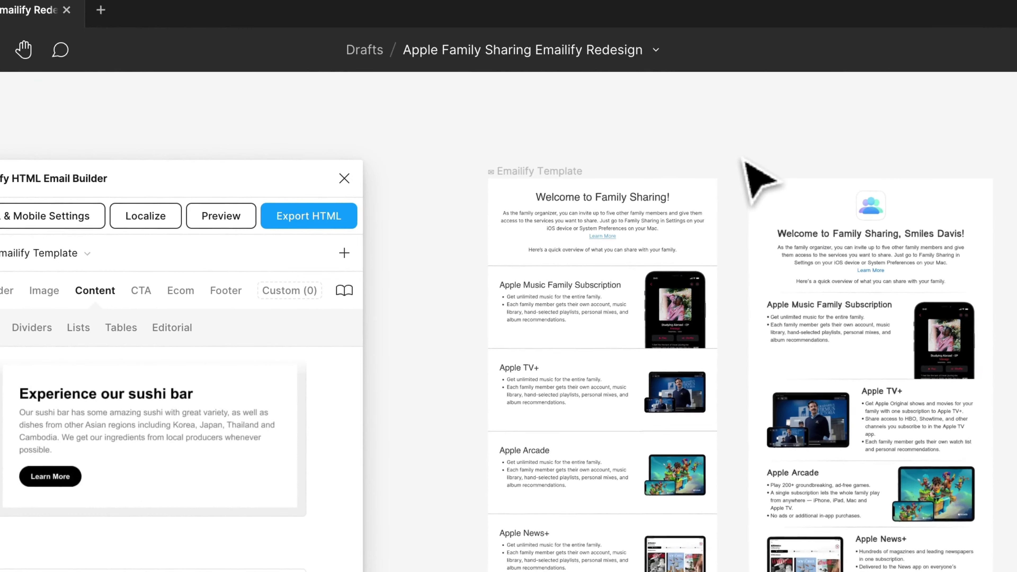
{"action": "scroll", "coordinate": [731, 170], "scroll_direction": "up", "scroll_amount": 2}
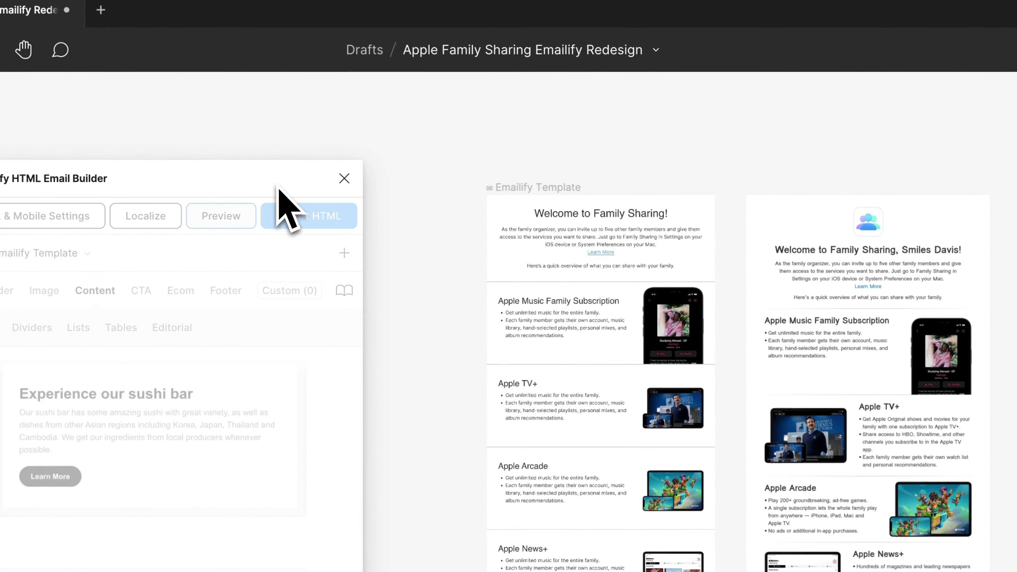
Align the Apple Music Family Subscription row's content to the bottom left
{"action": "left_click", "coordinate": [541, 323]}
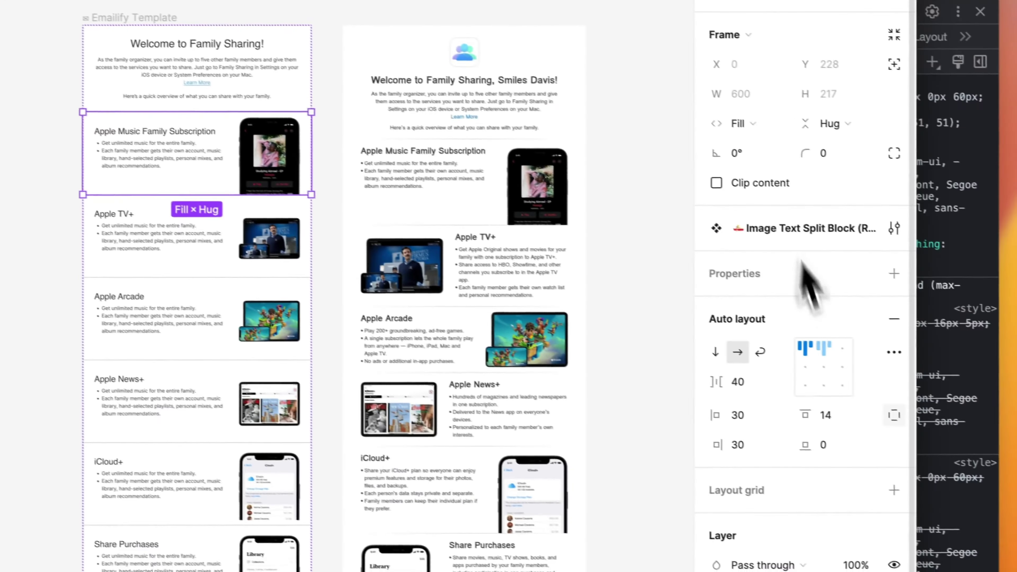
{"action": "left_click", "coordinate": [805, 385]}
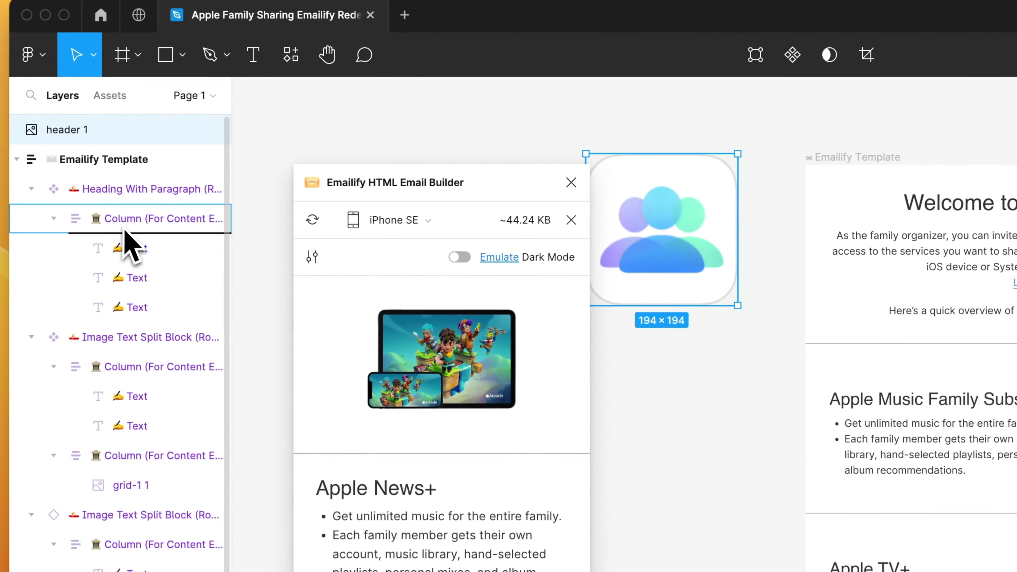
Place the header 1 icon at the top of the intro column, resized to 78×78
{"action": "left_click_drag", "start_coordinate": [128, 244], "coordinate": [129, 245]}
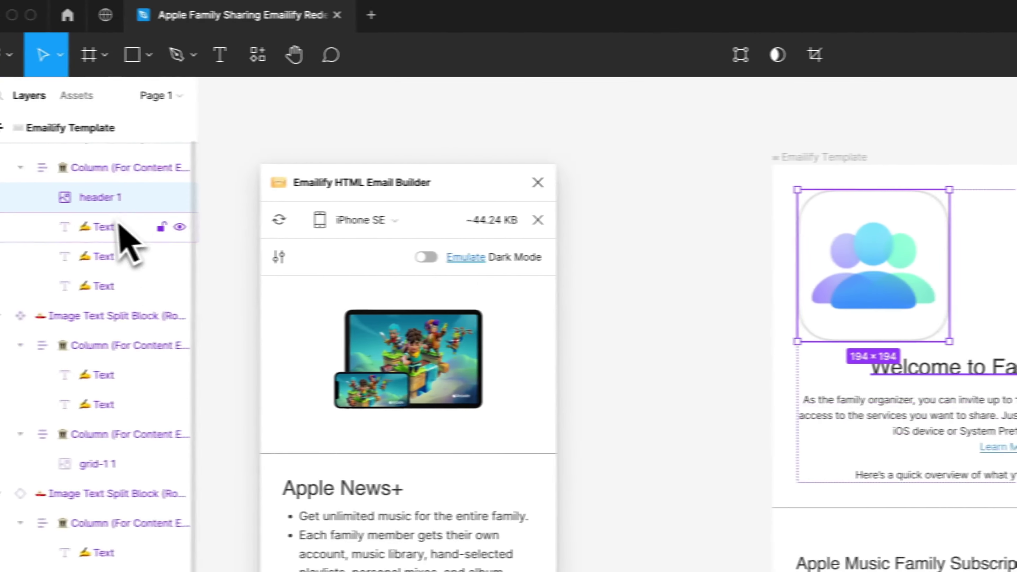
{"action": "key", "text": "shift+Return"}
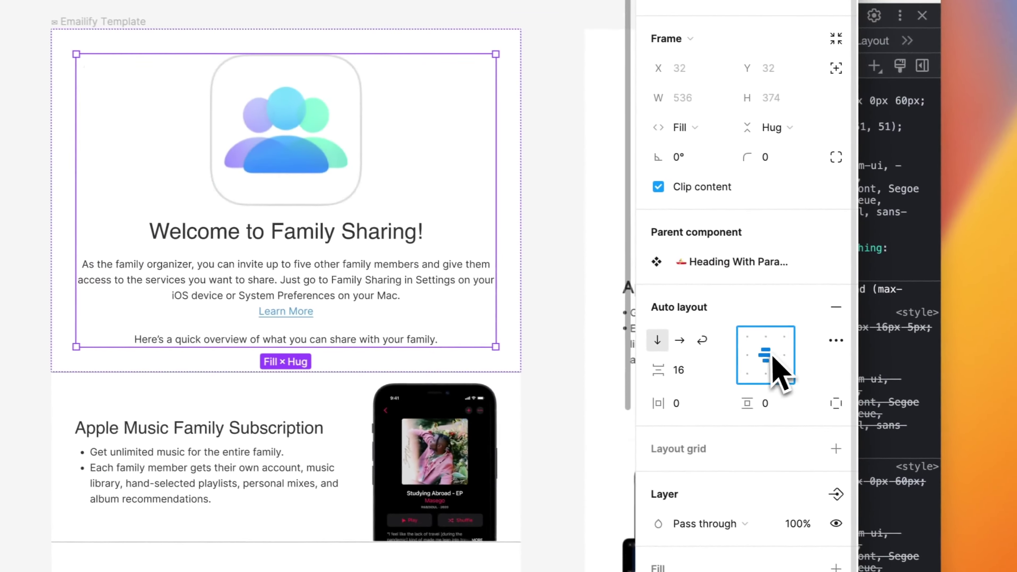
{"action": "left_click", "coordinate": [641, 292]}
{"action": "left_click_drag", "start_coordinate": [666, 320], "coordinate": [625, 288]}
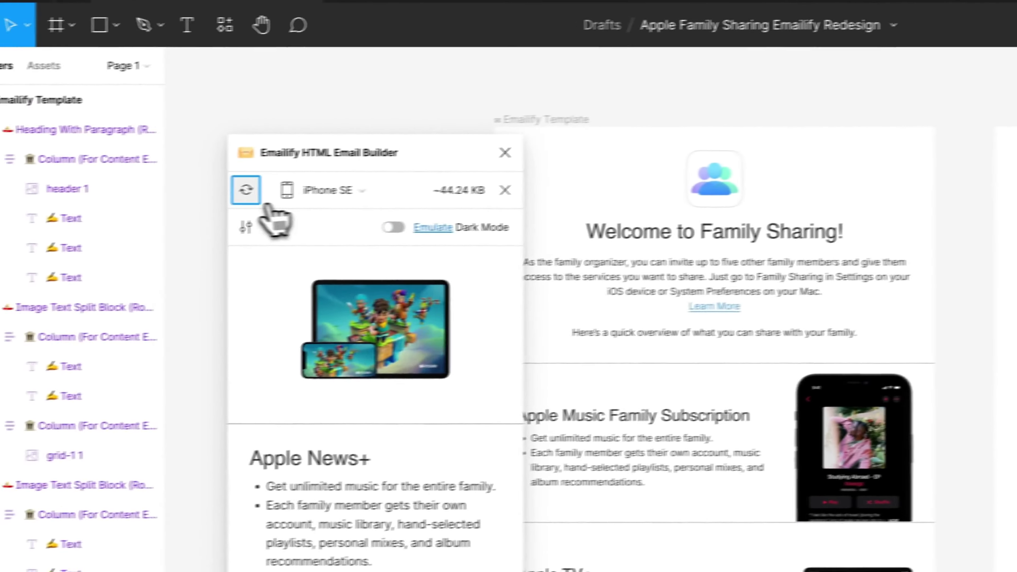
{"action": "left_click", "coordinate": [282, 187]}
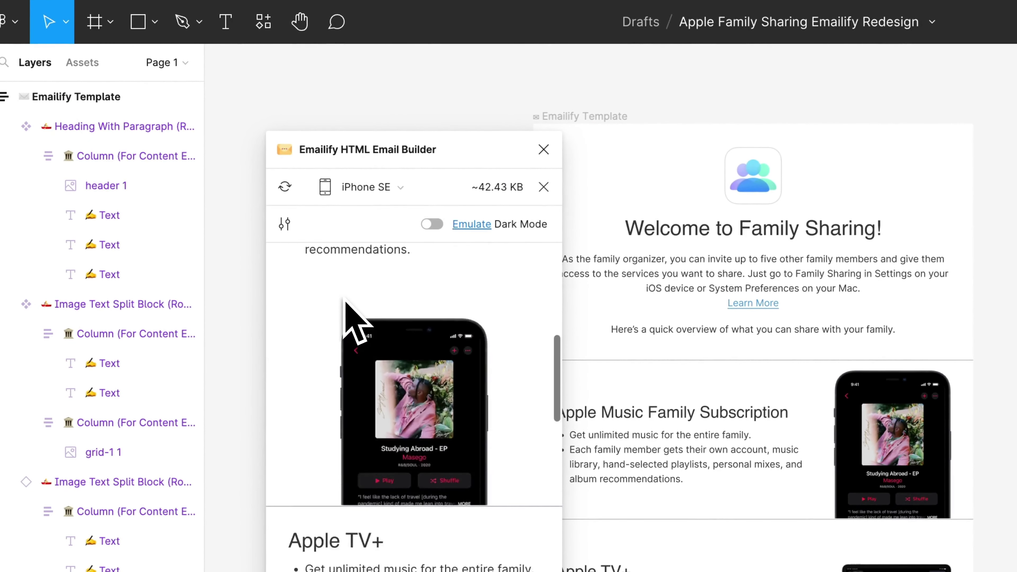
Scroll through the refreshed iPhone SE preview showing the icon above the welcome heading
{"action": "scroll", "coordinate": [345, 305], "scroll_direction": "up", "scroll_amount": 1}
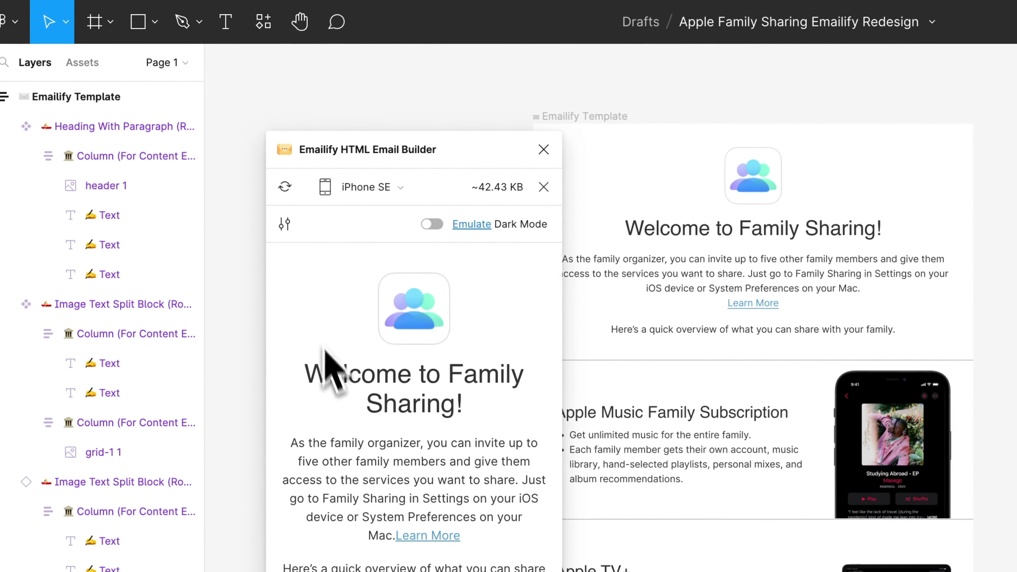
{"action": "scroll", "coordinate": [334, 382], "scroll_direction": "down", "scroll_amount": 2}
{"action": "scroll", "coordinate": [334, 385], "scroll_direction": "down", "scroll_amount": 5}
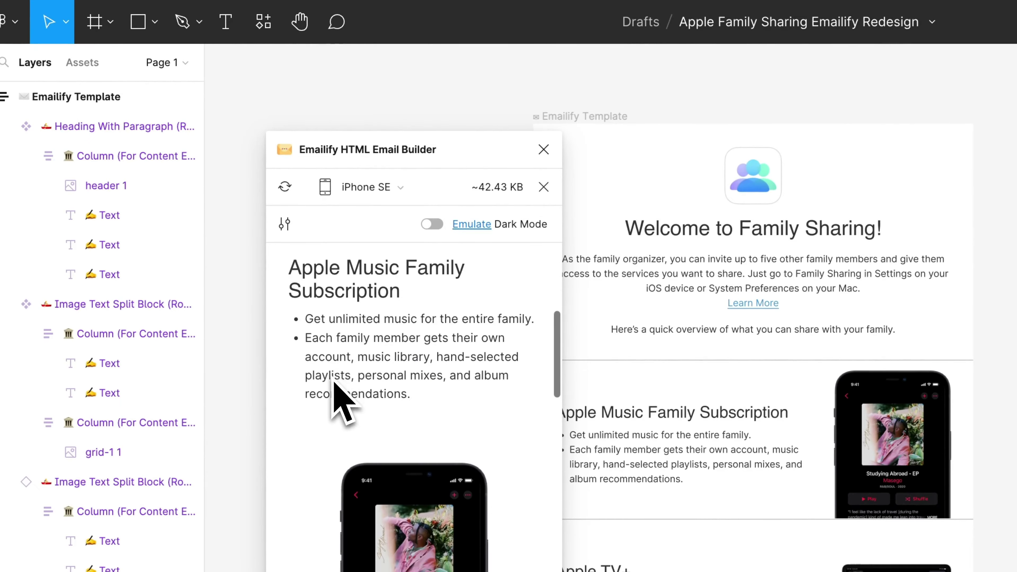
{"action": "scroll", "coordinate": [334, 385], "scroll_direction": "down", "scroll_amount": 5}
{"action": "scroll", "coordinate": [333, 385], "scroll_direction": "down", "scroll_amount": 2}
{"action": "scroll", "coordinate": [372, 258], "scroll_direction": "down", "scroll_amount": 5}
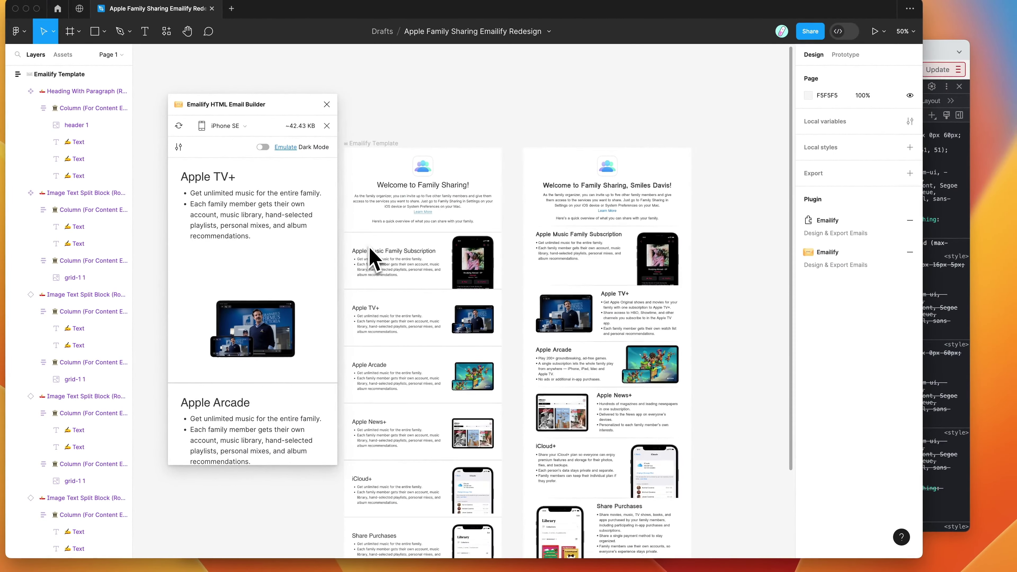
{"action": "scroll", "coordinate": [287, 276], "scroll_direction": "down", "scroll_amount": 1}
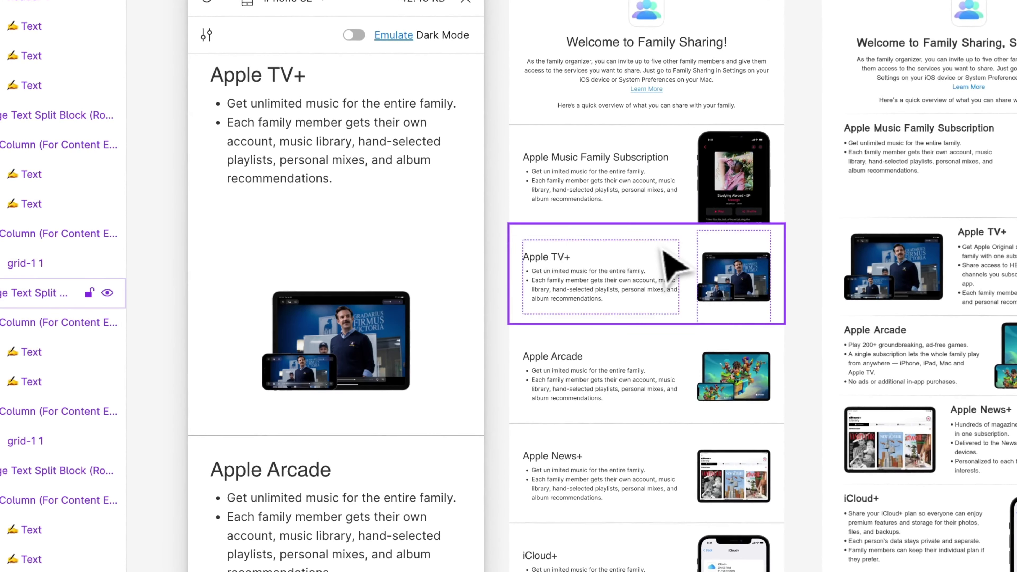
{"action": "scroll", "coordinate": [681, 276], "scroll_direction": "up", "scroll_amount": 2}
{"action": "scroll", "coordinate": [680, 276], "scroll_direction": "left", "scroll_amount": 1}
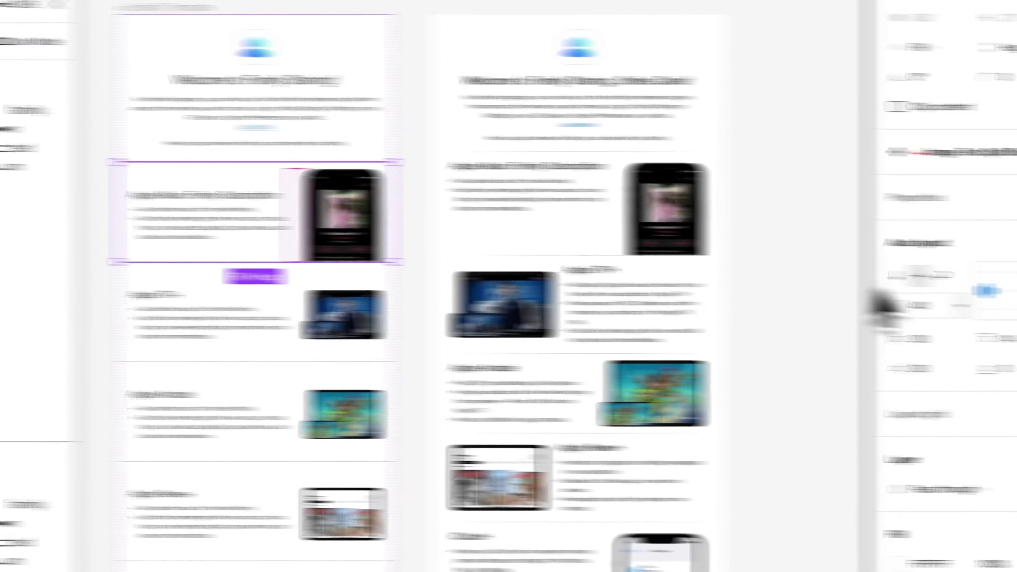
Set the row's column spacing to 10
{"action": "left_click", "coordinate": [689, 298]}
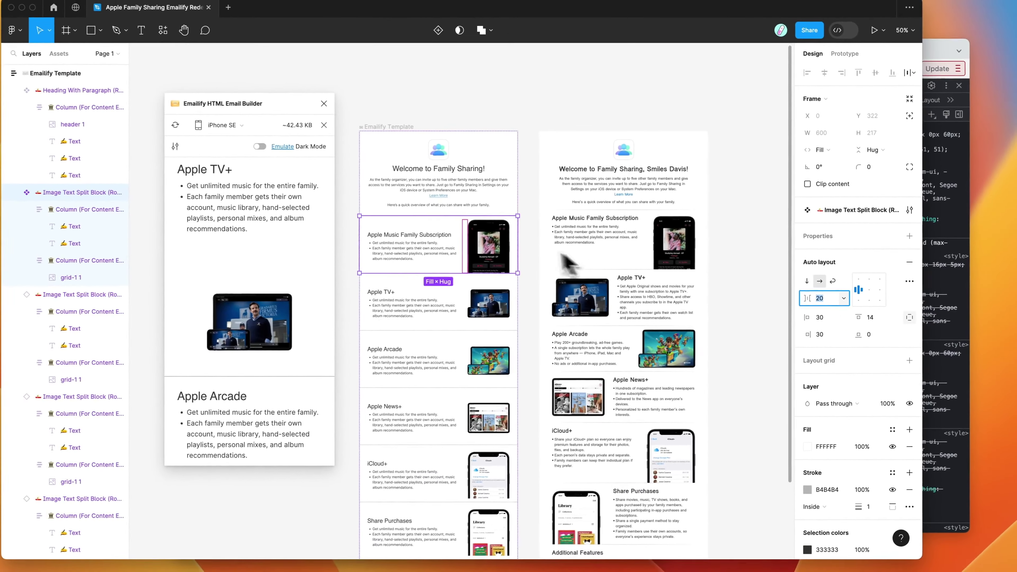
{"action": "type", "text": "10"}
{"action": "key", "text": "Return"}
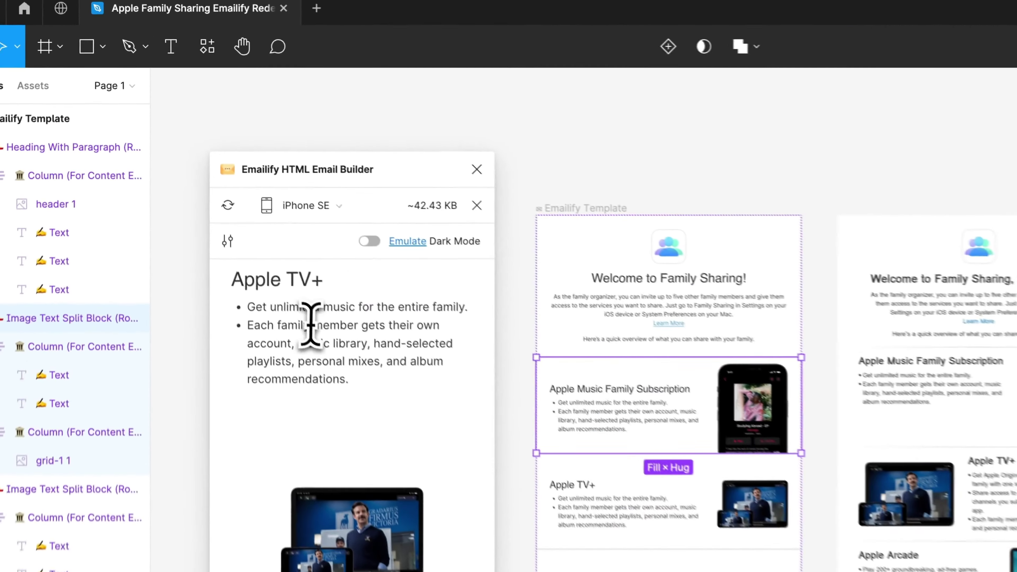
{"action": "scroll", "coordinate": [300, 206], "scroll_direction": "down", "scroll_amount": 2}
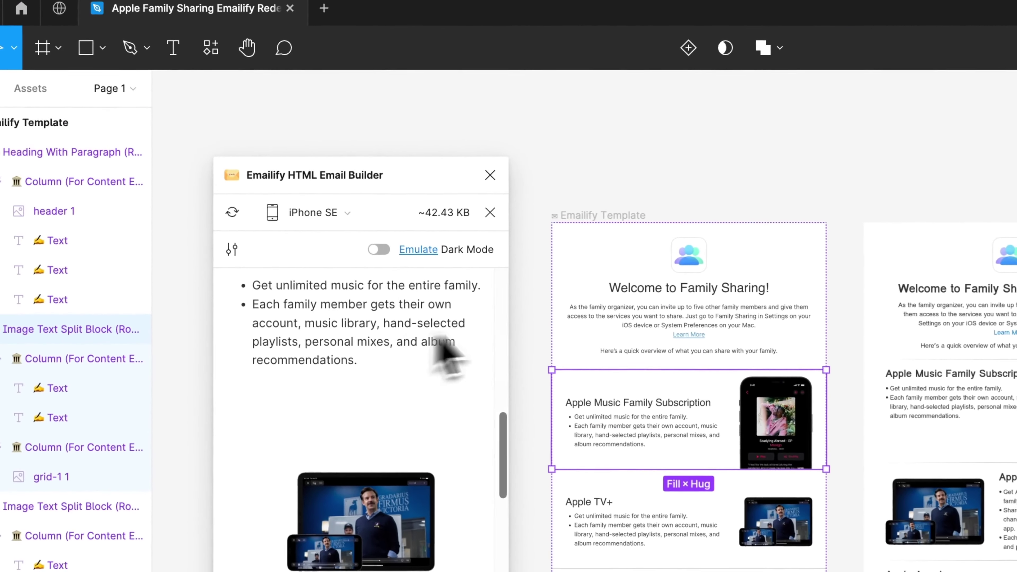
Switch the Emailify preview to Desktop width and review the email
{"action": "left_click", "coordinate": [316, 264]}
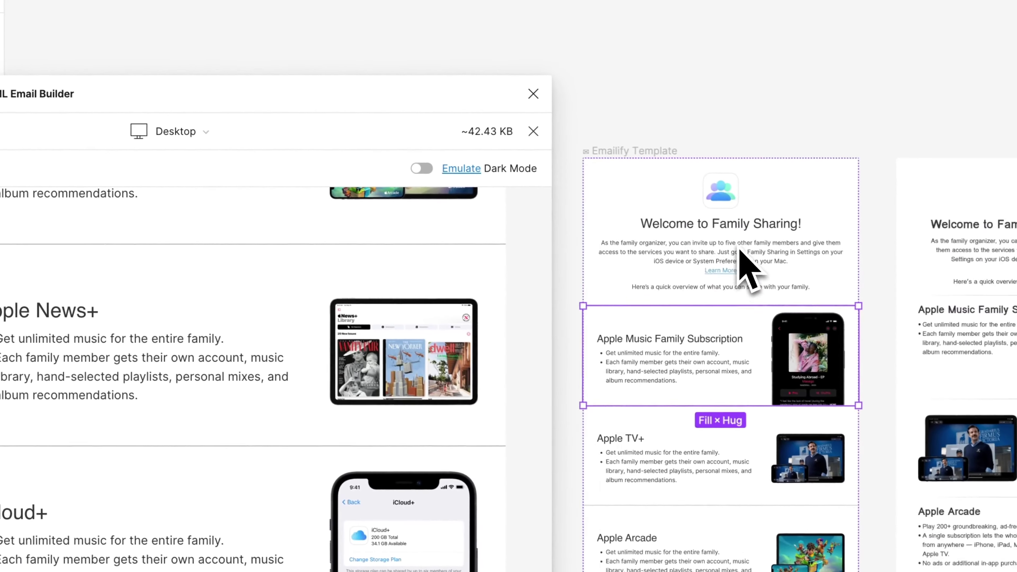
{"action": "scroll", "coordinate": [272, 329], "scroll_direction": "up", "scroll_amount": 5}
{"action": "scroll", "coordinate": [261, 329], "scroll_direction": "up", "scroll_amount": 5}
{"action": "scroll", "coordinate": [261, 323], "scroll_direction": "up", "scroll_amount": 5}
{"action": "scroll", "coordinate": [258, 312], "scroll_direction": "up", "scroll_amount": 2}
{"action": "scroll", "coordinate": [257, 313], "scroll_direction": "up", "scroll_amount": 1}
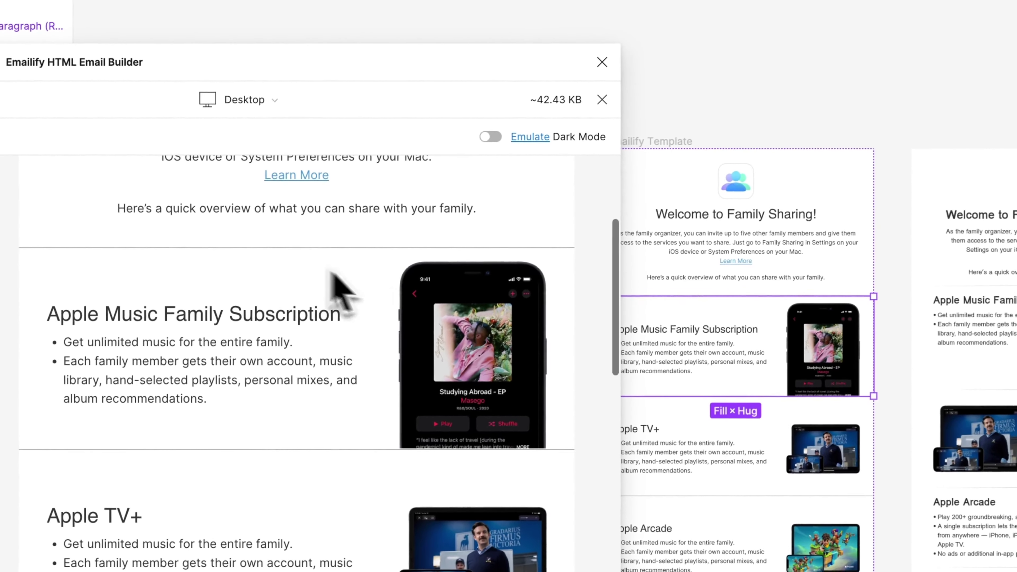
{"action": "scroll", "coordinate": [692, 361], "scroll_direction": "down", "scroll_amount": 5}
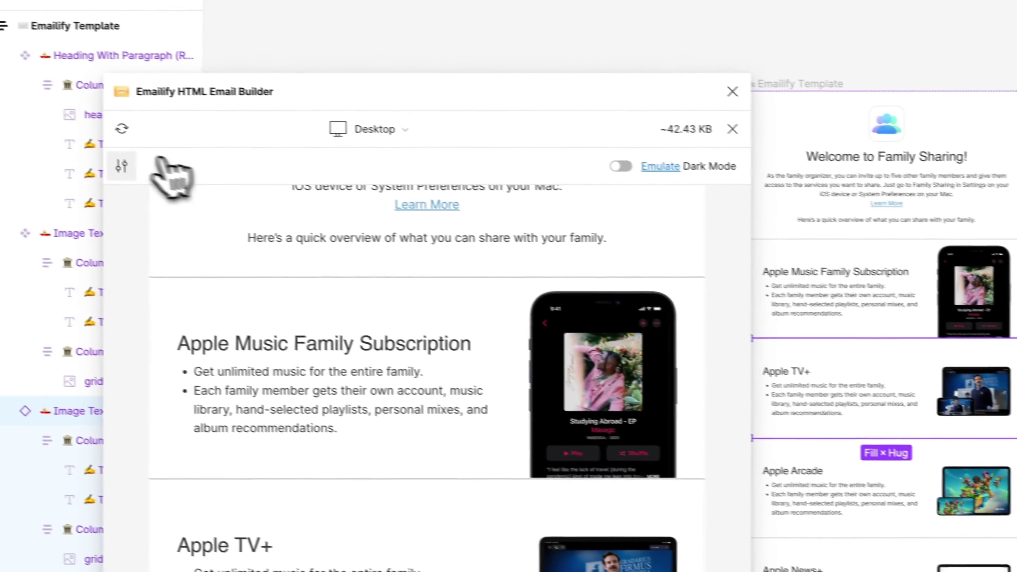
{"action": "left_click", "coordinate": [118, 166]}
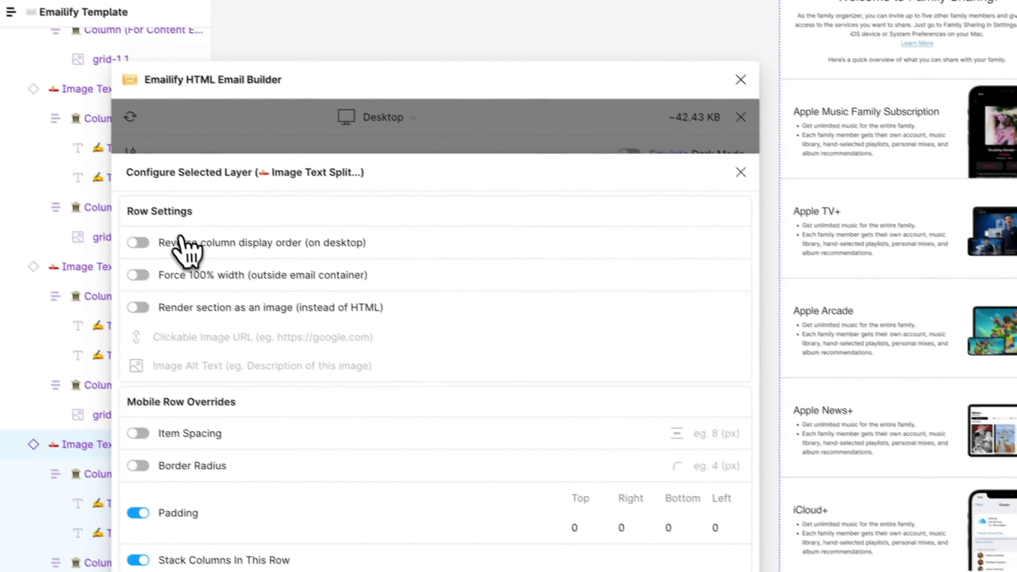
Enable 'Reverse column display order (on desktop)' for the row and review the alternating layout
{"action": "left_click", "coordinate": [64, 240]}
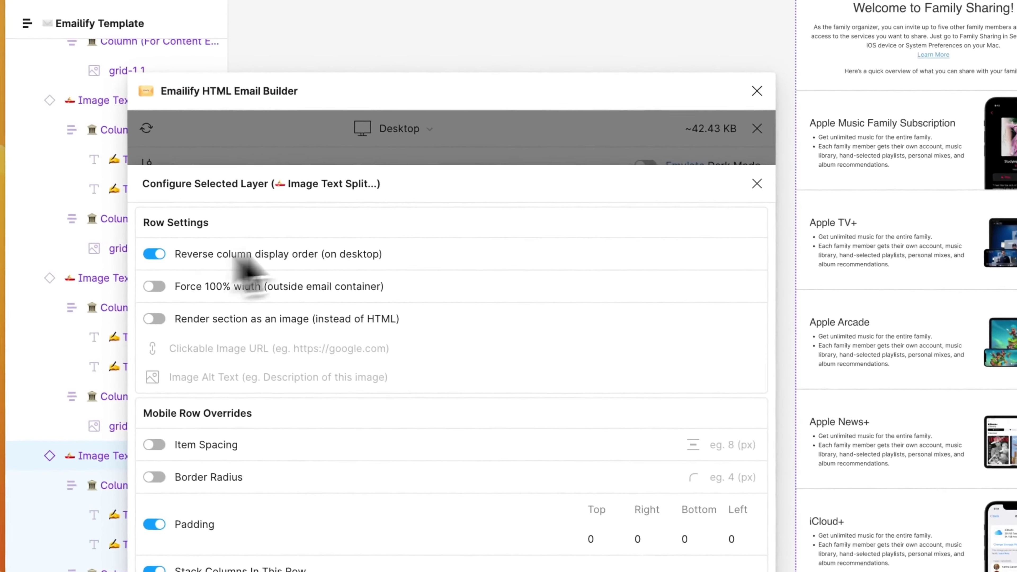
{"action": "left_click", "coordinate": [635, 170]}
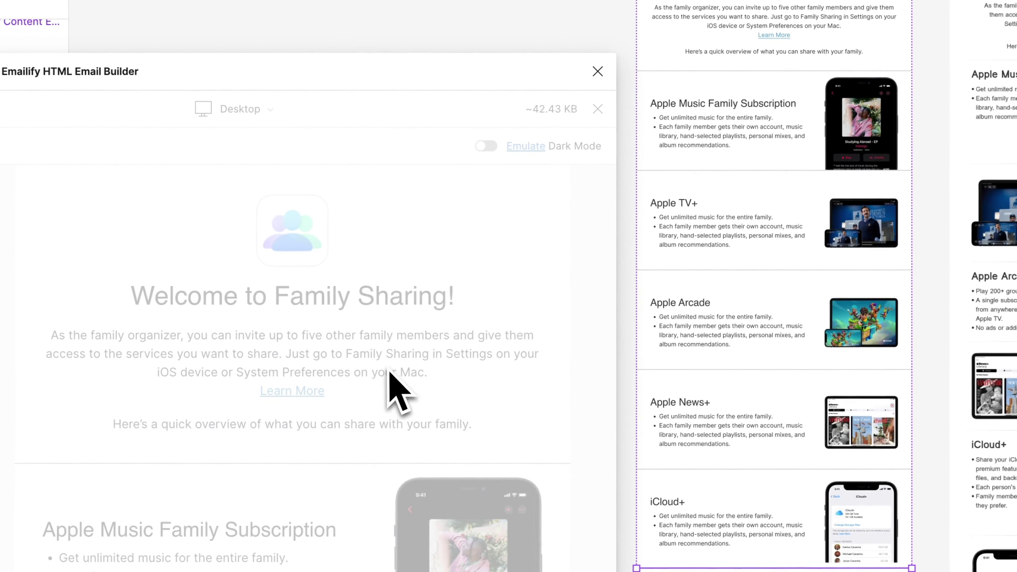
{"action": "scroll", "coordinate": [472, 371], "scroll_direction": "down", "scroll_amount": 3}
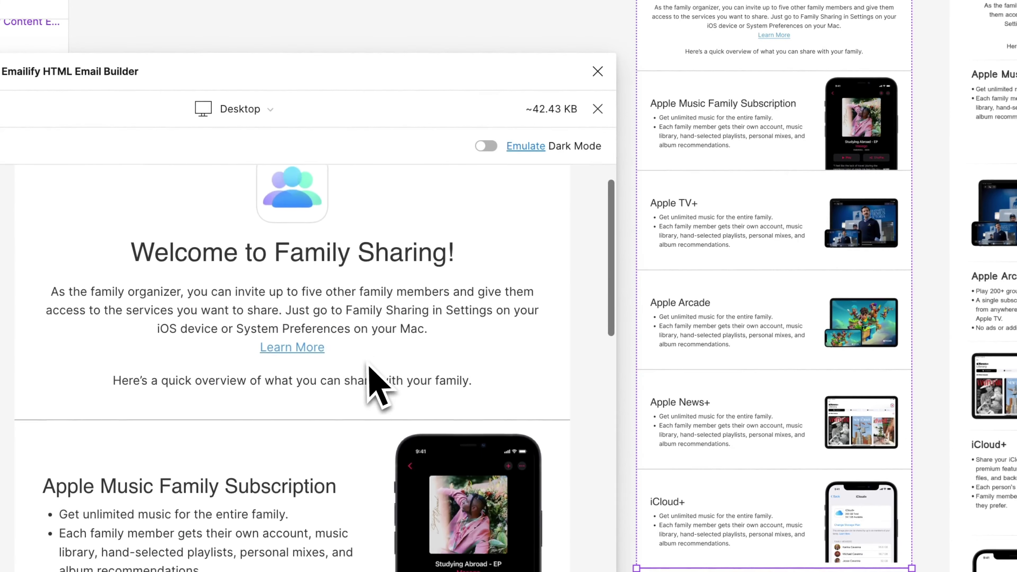
{"action": "scroll", "coordinate": [472, 371], "scroll_direction": "down", "scroll_amount": 3}
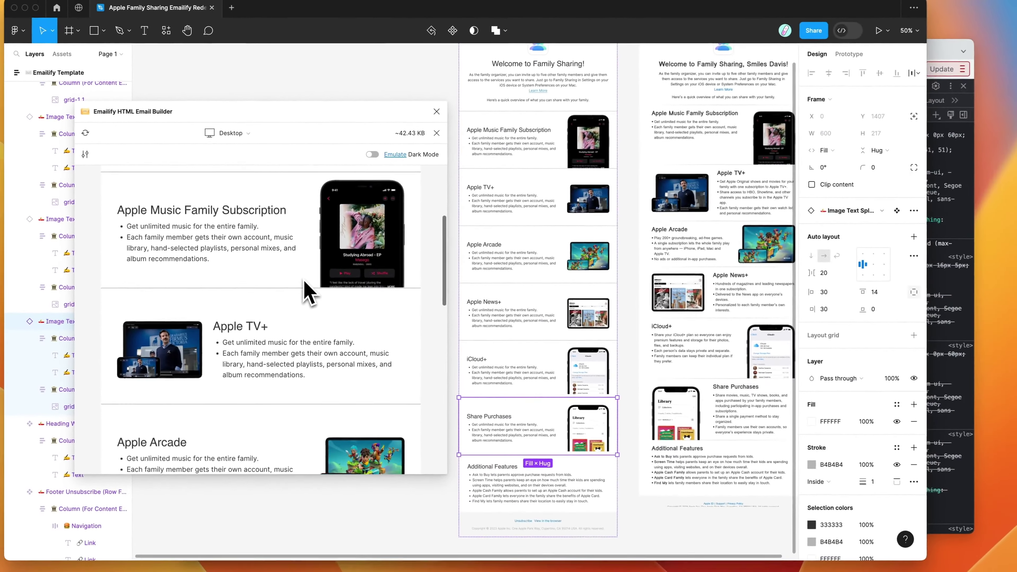
{"action": "scroll", "coordinate": [305, 282], "scroll_direction": "down", "scroll_amount": 3}
{"action": "scroll", "coordinate": [305, 282], "scroll_direction": "down", "scroll_amount": 3}
{"action": "scroll", "coordinate": [305, 282], "scroll_direction": "down", "scroll_amount": 2}
{"action": "scroll", "coordinate": [304, 282], "scroll_direction": "down", "scroll_amount": 3}
{"action": "scroll", "coordinate": [305, 283], "scroll_direction": "down", "scroll_amount": 5}
{"action": "scroll", "coordinate": [307, 284], "scroll_direction": "down", "scroll_amount": 3}
{"action": "scroll", "coordinate": [308, 281], "scroll_direction": "down", "scroll_amount": 1}
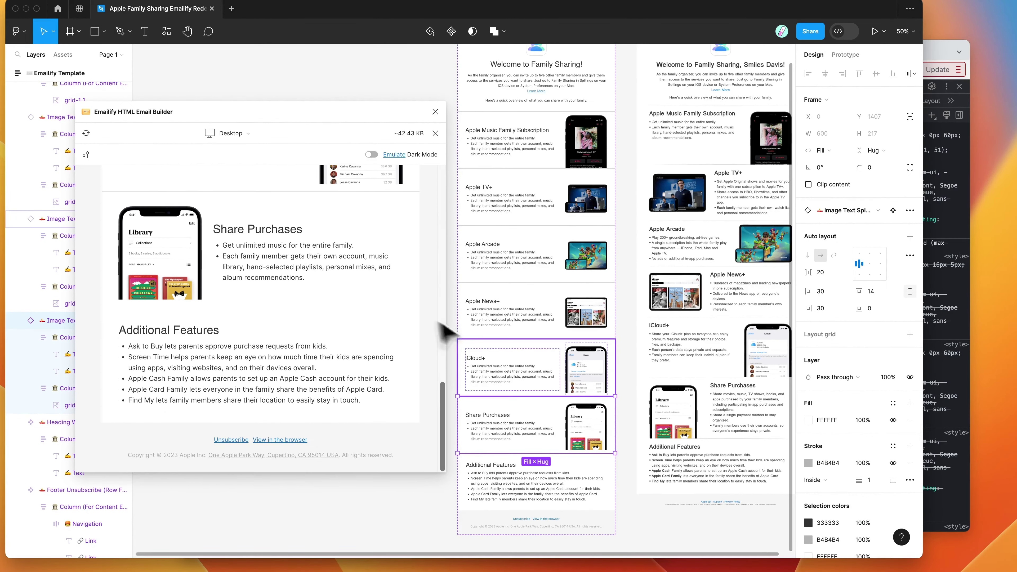
{"action": "scroll", "coordinate": [569, 308], "scroll_direction": "down", "scroll_amount": 3}
Change the page background from F5F5F5 to white FFFFFF and refresh the preview
{"action": "left_click", "coordinate": [641, 91]}
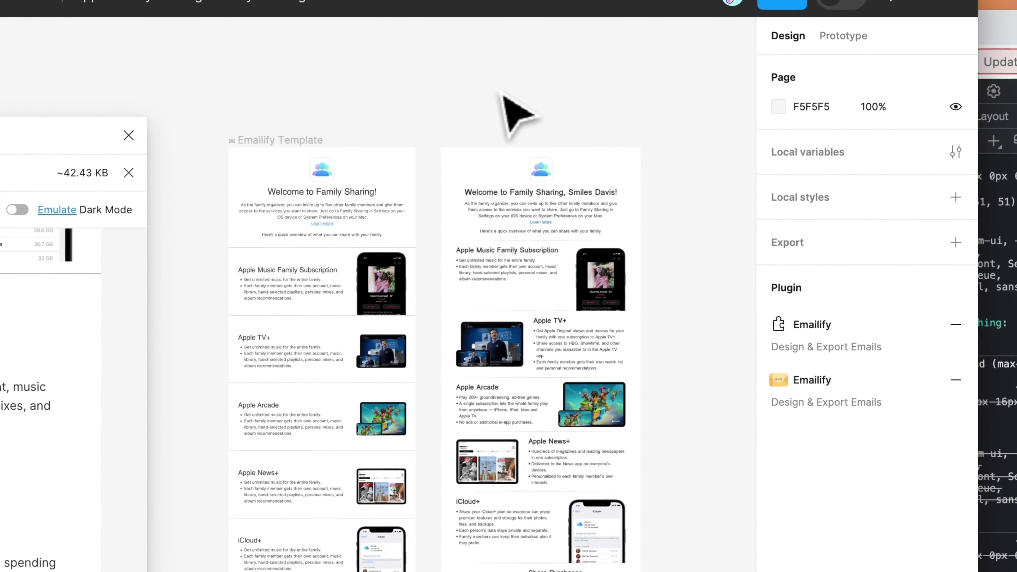
{"action": "left_click", "coordinate": [777, 108]}
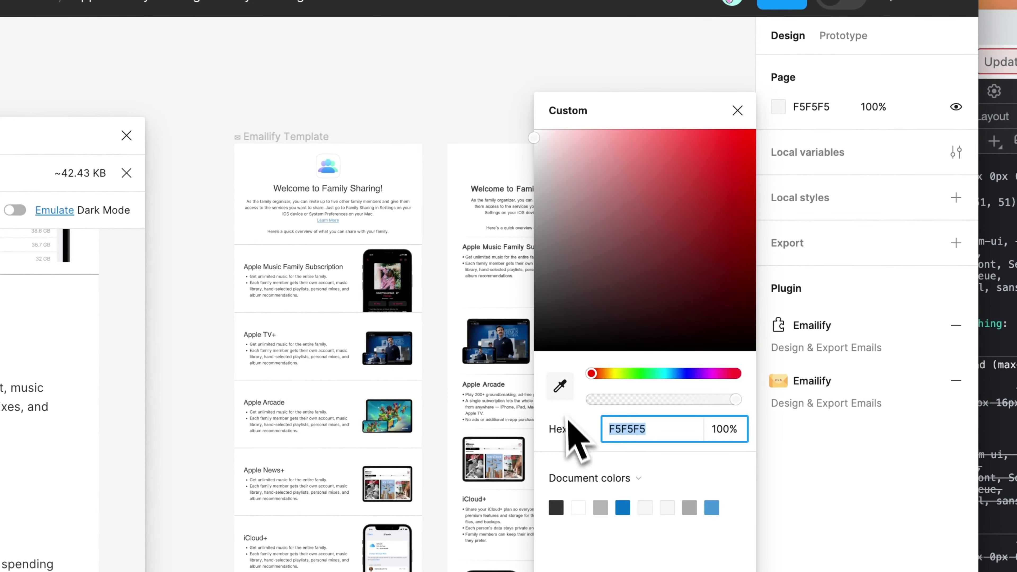
{"action": "left_click", "coordinate": [401, 166]}
{"action": "left_click", "coordinate": [397, 125]}
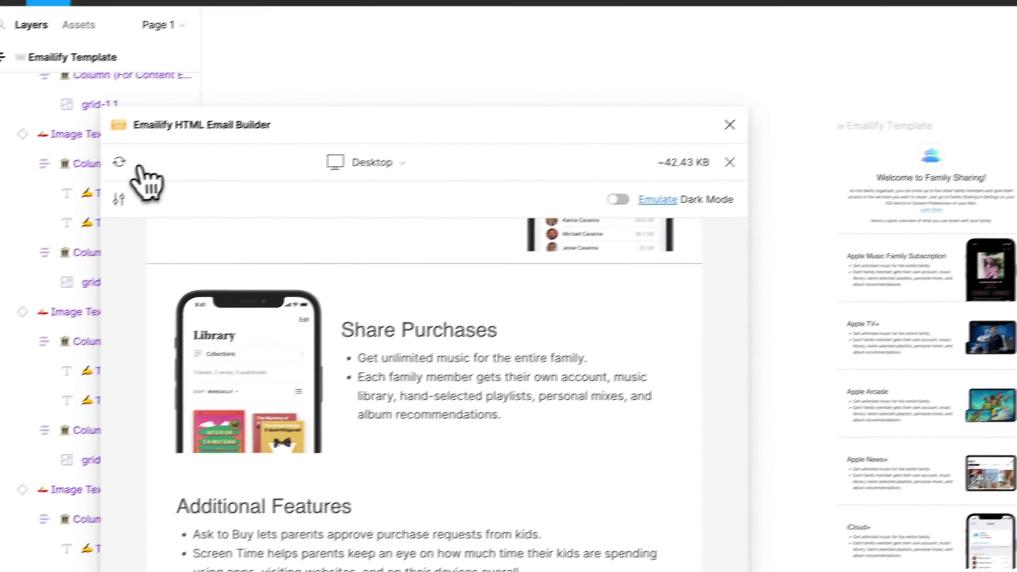
{"action": "left_click", "coordinate": [120, 162]}
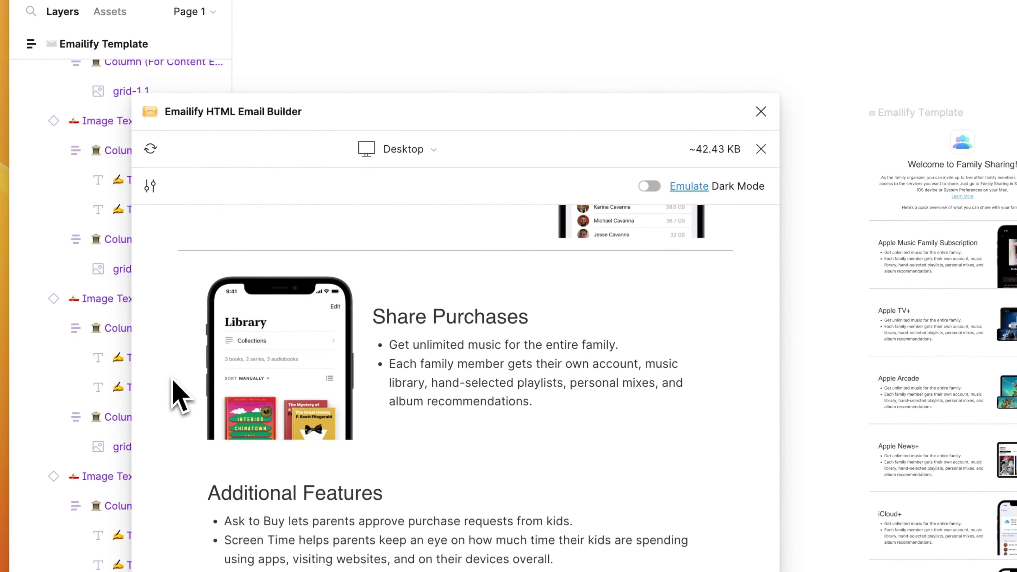
Scroll back to the top of the refreshed desktop preview
{"action": "scroll", "coordinate": [172, 386], "scroll_direction": "up", "scroll_amount": 5}
{"action": "scroll", "coordinate": [173, 387], "scroll_direction": "up", "scroll_amount": 5}
{"action": "scroll", "coordinate": [172, 386], "scroll_direction": "up", "scroll_amount": 5}
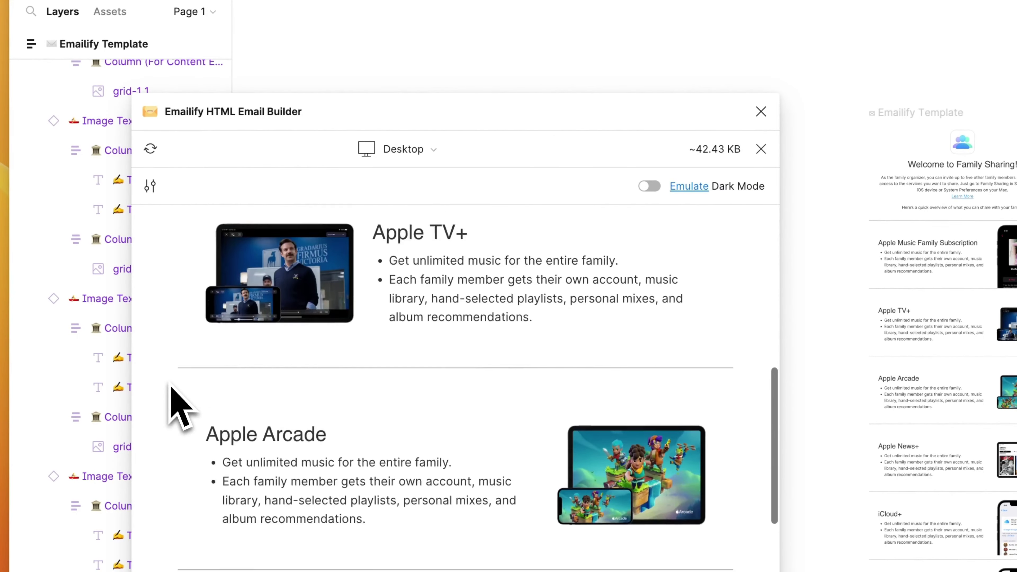
{"action": "scroll", "coordinate": [172, 387], "scroll_direction": "up", "scroll_amount": 5}
{"action": "scroll", "coordinate": [171, 385], "scroll_direction": "up", "scroll_amount": 5}
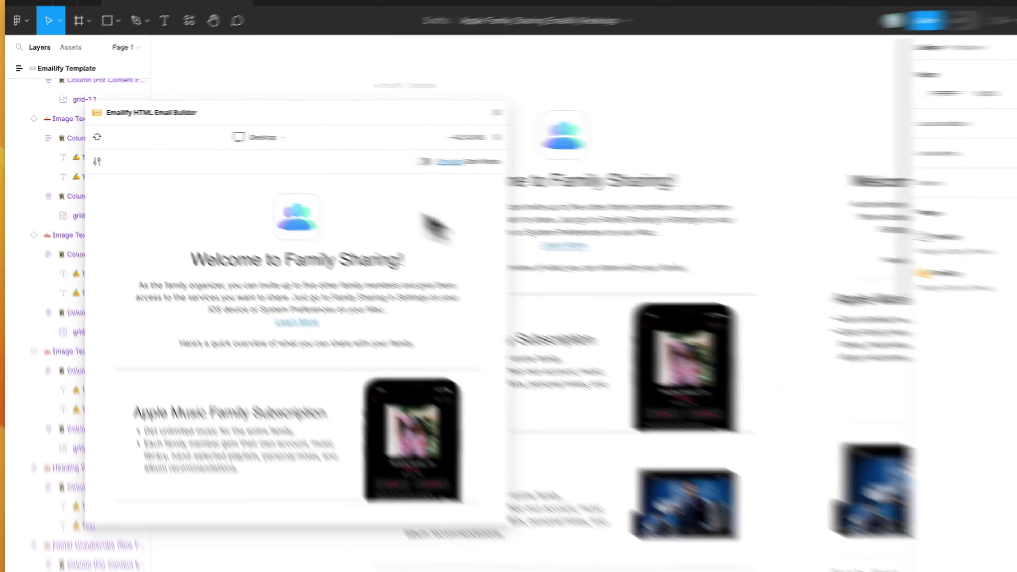
{"action": "left_click", "coordinate": [230, 133]}
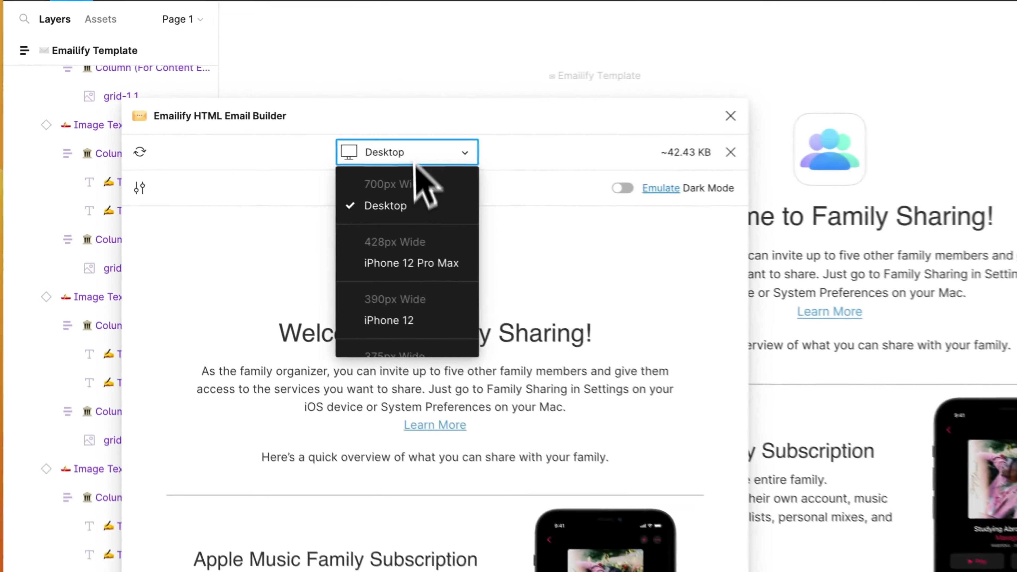
Preview the email at iPhone 12 Pro Max width and scroll down through it
{"action": "left_click", "coordinate": [420, 267]}
{"action": "scroll", "coordinate": [409, 403], "scroll_direction": "down", "scroll_amount": 1}
{"action": "scroll", "coordinate": [407, 401], "scroll_direction": "down", "scroll_amount": 5}
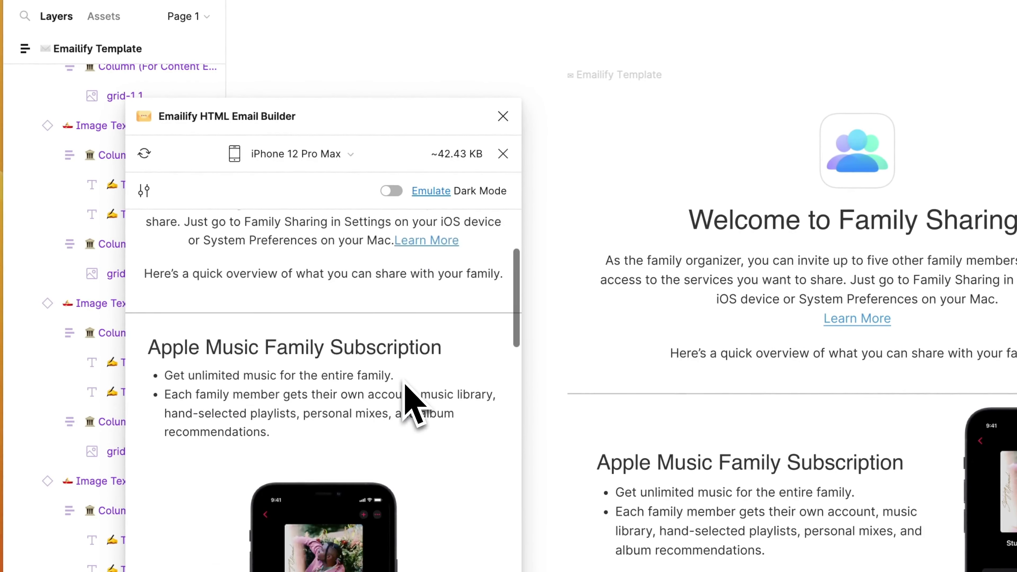
{"action": "scroll", "coordinate": [404, 397], "scroll_direction": "down", "scroll_amount": 10}
{"action": "scroll", "coordinate": [405, 385], "scroll_direction": "down", "scroll_amount": 5}
{"action": "scroll", "coordinate": [241, 272], "scroll_direction": "down", "scroll_amount": 5}
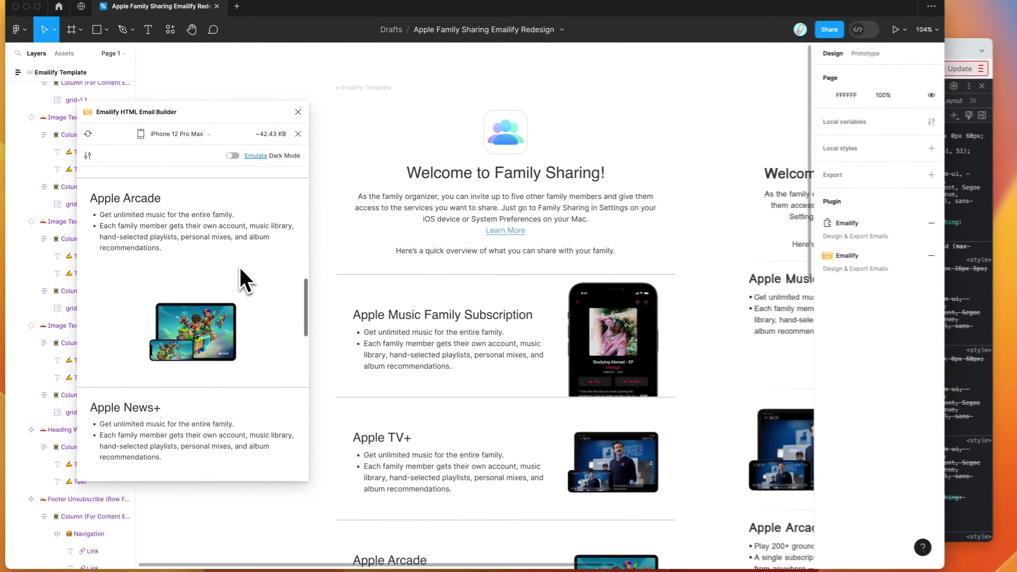
Select the Apple Music row and open its layer settings
{"action": "scroll", "coordinate": [241, 277], "scroll_direction": "up", "scroll_amount": 5}
{"action": "left_click", "coordinate": [377, 296]}
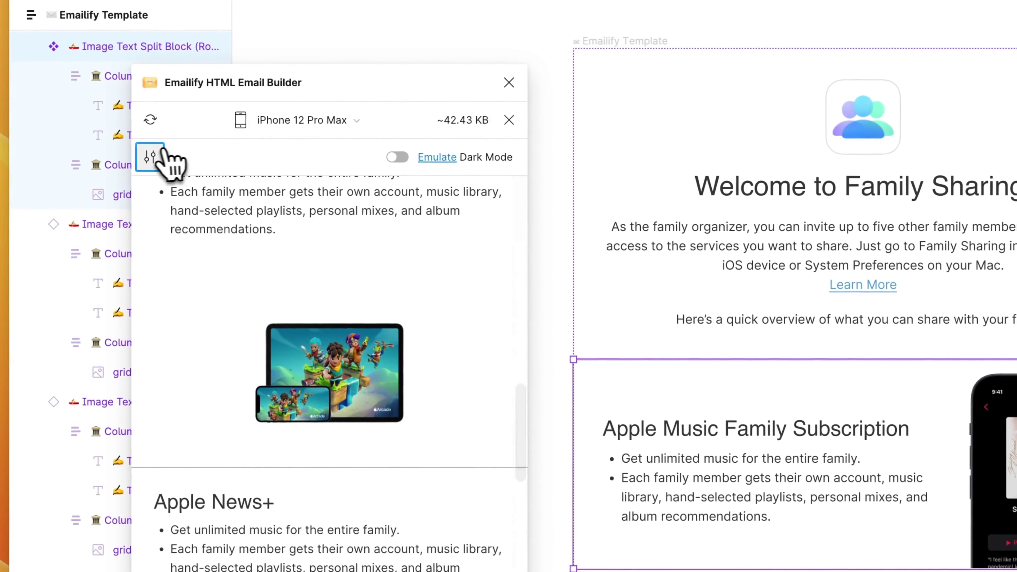
{"action": "left_click", "coordinate": [150, 157]}
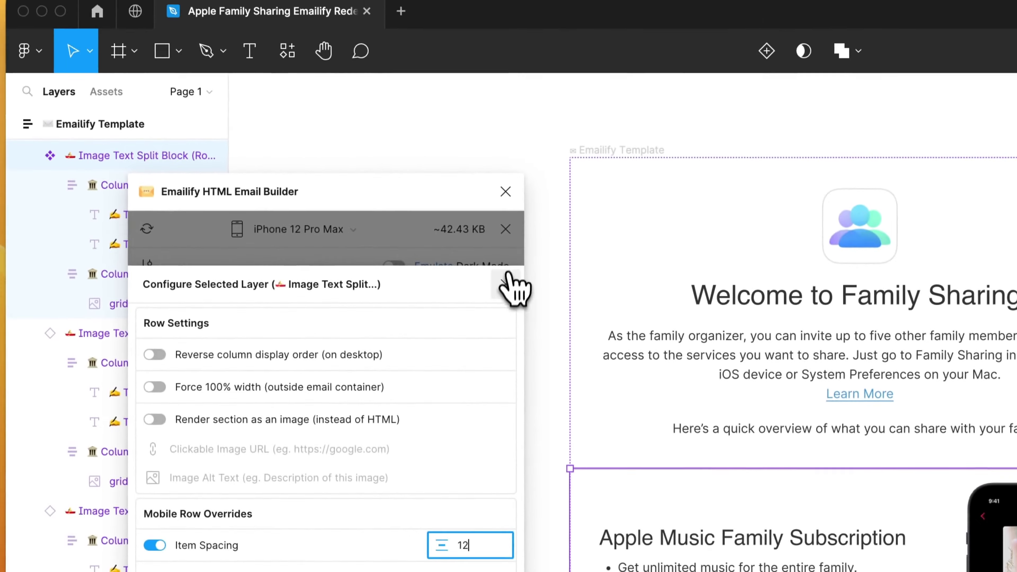
Close the row settings and review the updated mobile preview
{"action": "left_click", "coordinate": [505, 284]}
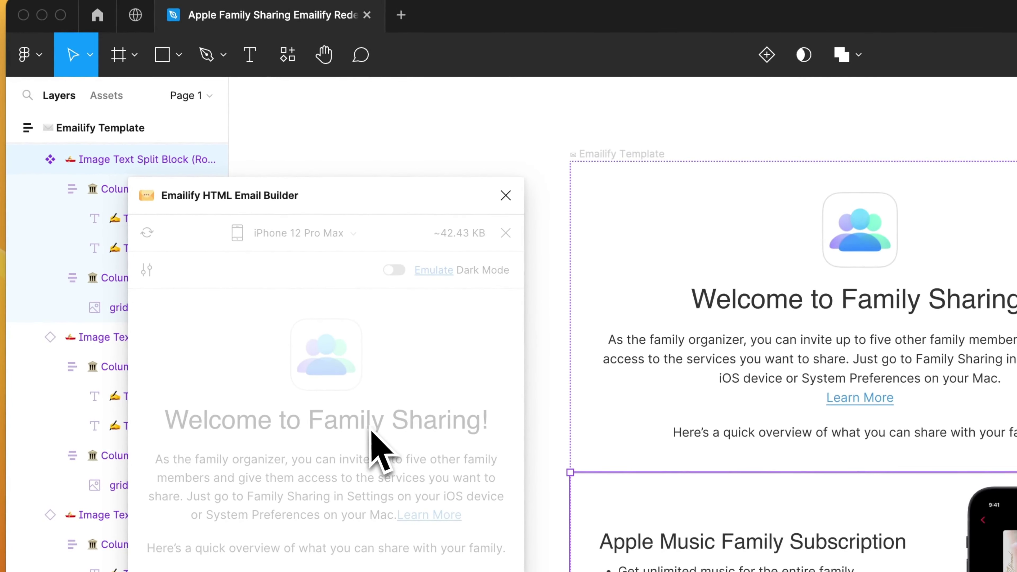
{"action": "scroll", "coordinate": [347, 445], "scroll_direction": "down", "scroll_amount": 10}
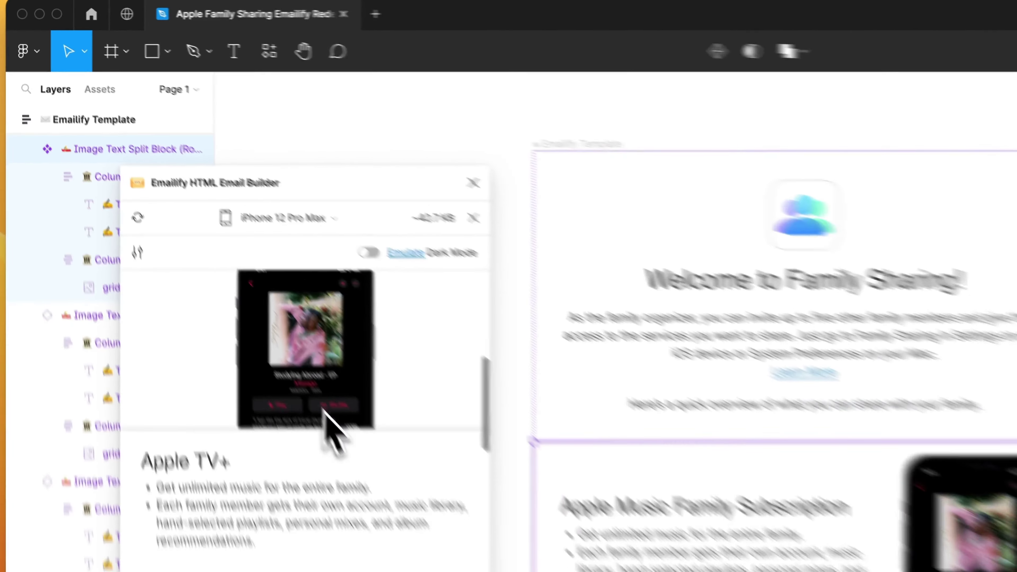
{"action": "scroll", "coordinate": [202, 255], "scroll_direction": "down", "scroll_amount": 2}
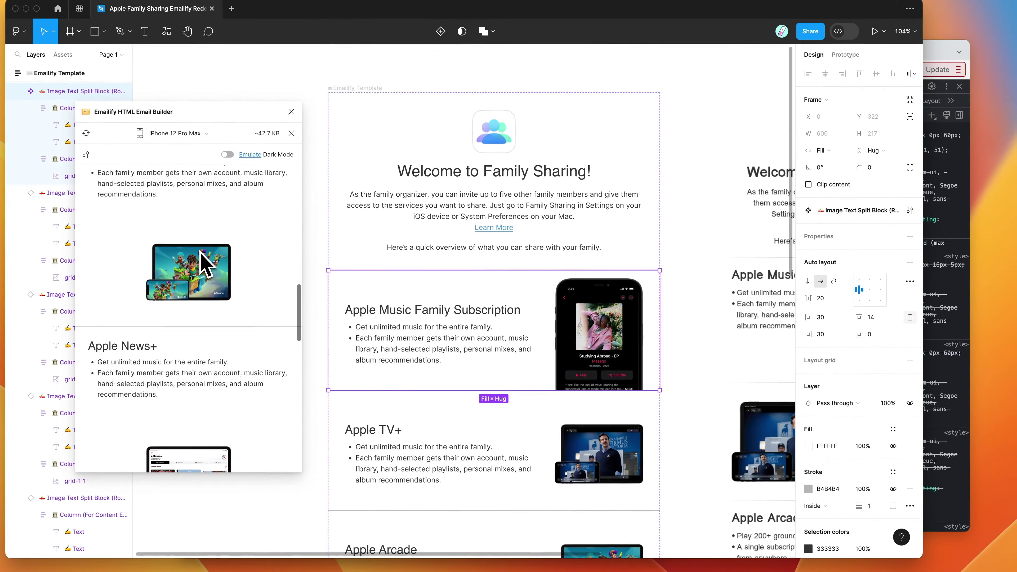
{"action": "scroll", "coordinate": [202, 262], "scroll_direction": "down", "scroll_amount": 3}
{"action": "scroll", "coordinate": [386, 359], "scroll_direction": "down", "scroll_amount": 2}
{"action": "scroll", "coordinate": [517, 333], "scroll_direction": "down", "scroll_amount": 3}
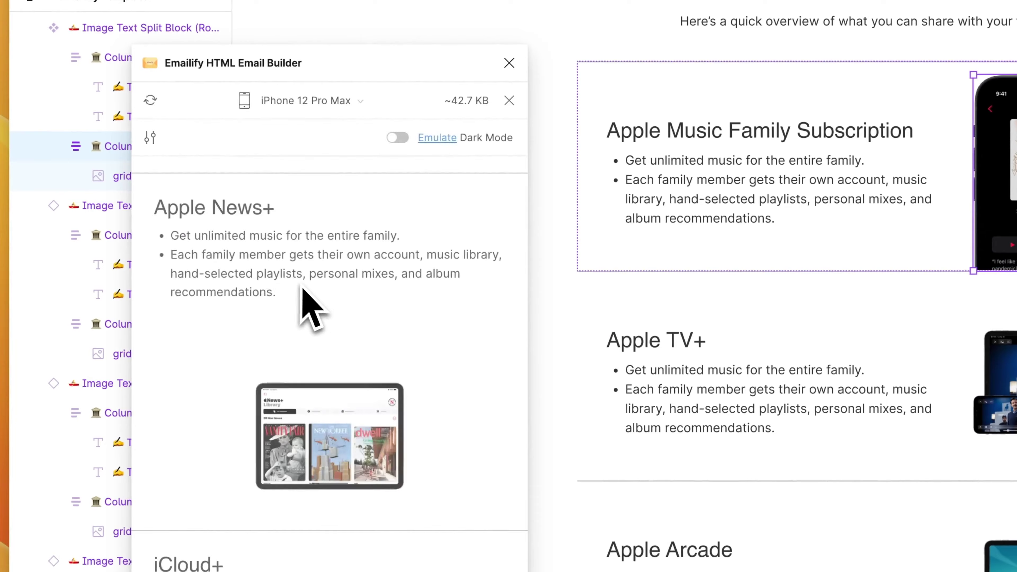
{"action": "scroll", "coordinate": [314, 309], "scroll_direction": "down", "scroll_amount": 5}
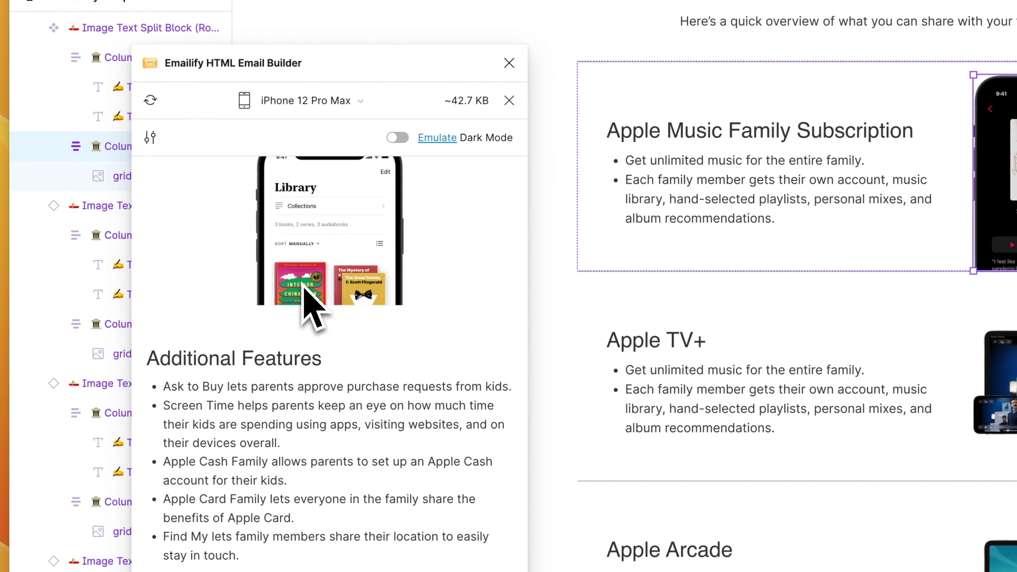
{"action": "left_click_drag", "start_coordinate": [200, 357], "coordinate": [415, 504]}
{"action": "scroll", "coordinate": [425, 496], "scroll_direction": "up", "scroll_amount": 3}
{"action": "scroll", "coordinate": [427, 487], "scroll_direction": "up", "scroll_amount": 10}
{"action": "scroll", "coordinate": [418, 487], "scroll_direction": "up", "scroll_amount": 10}
{"action": "scroll", "coordinate": [420, 477], "scroll_direction": "up", "scroll_amount": 10}
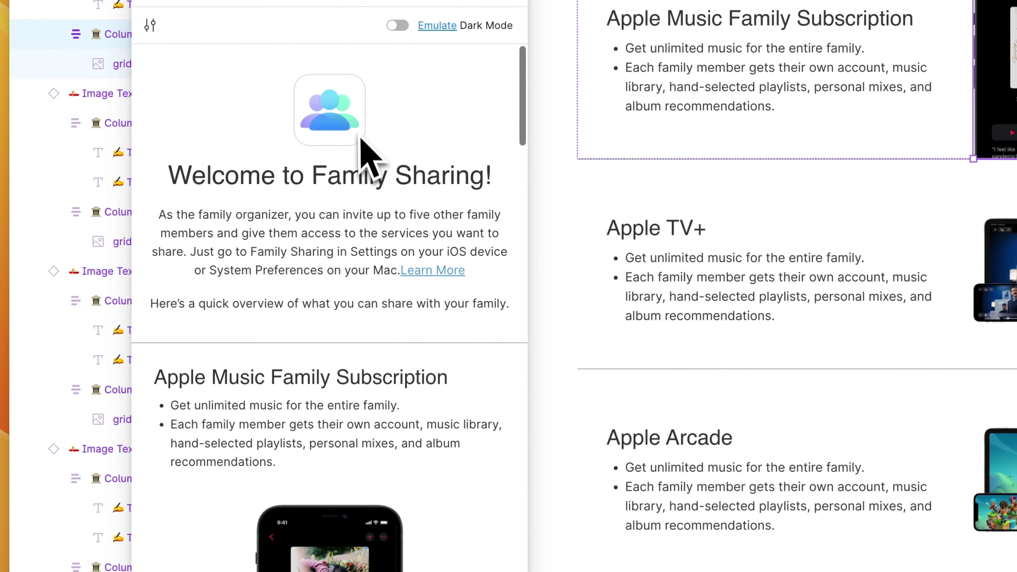
Switch the preview back to Desktop width, review it, then close the preview
{"action": "left_click", "coordinate": [253, 105]}
{"action": "left_click", "coordinate": [219, 157]}
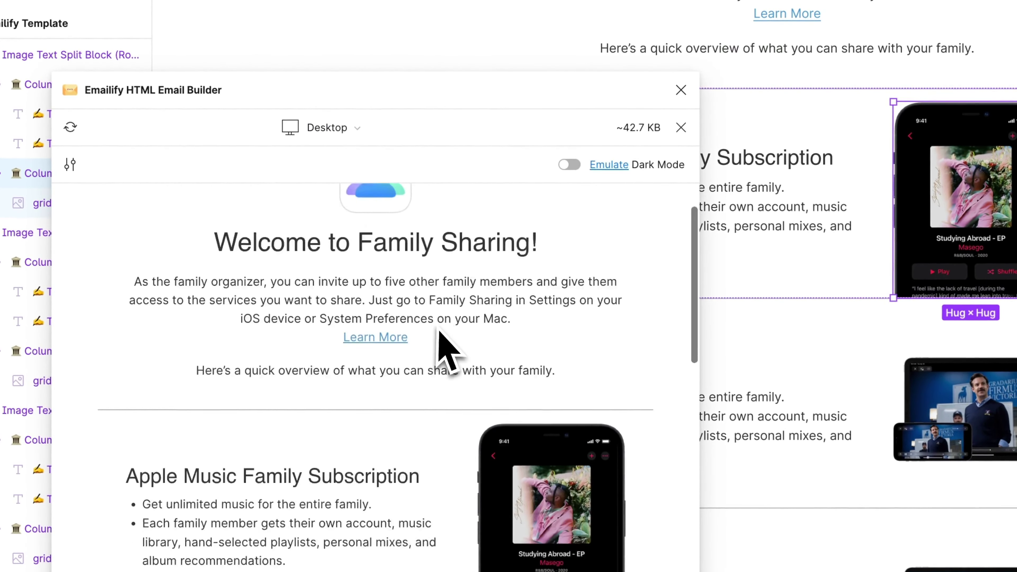
{"action": "scroll", "coordinate": [439, 330], "scroll_direction": "down", "scroll_amount": 10}
{"action": "scroll", "coordinate": [439, 331], "scroll_direction": "down", "scroll_amount": 5}
{"action": "scroll", "coordinate": [439, 331], "scroll_direction": "down", "scroll_amount": 5}
{"action": "scroll", "coordinate": [439, 329], "scroll_direction": "down", "scroll_amount": 4}
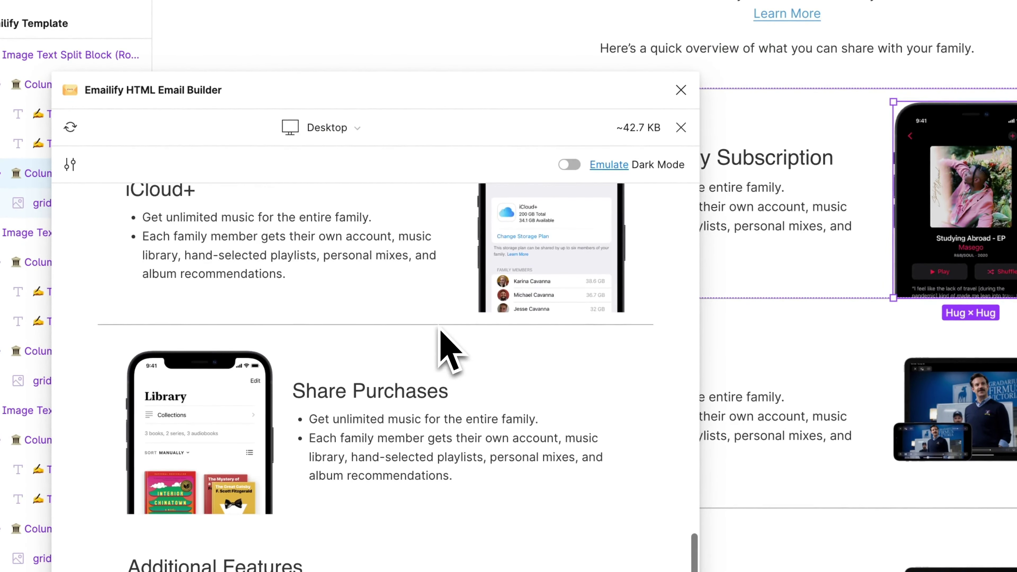
{"action": "left_click", "coordinate": [681, 136]}
Export the Emailify email to HTML from the HTML Email Export panel
{"action": "left_click", "coordinate": [458, 129]}
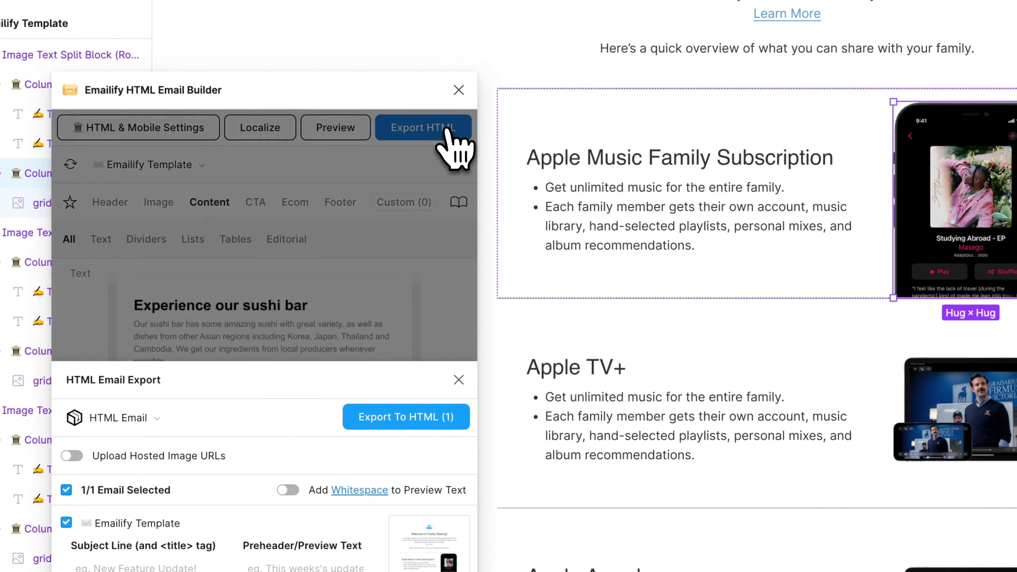
{"action": "left_click", "coordinate": [397, 417]}
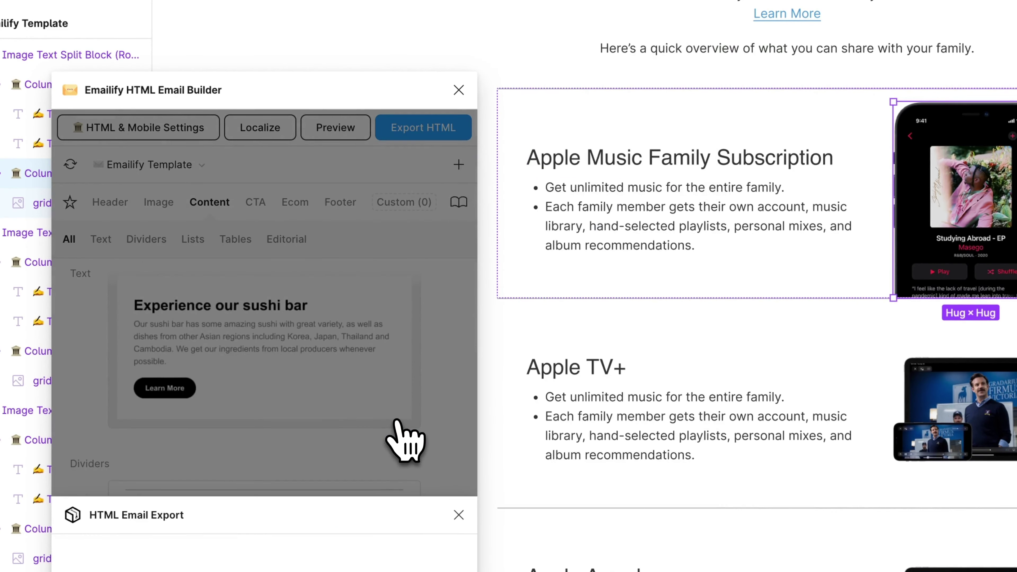